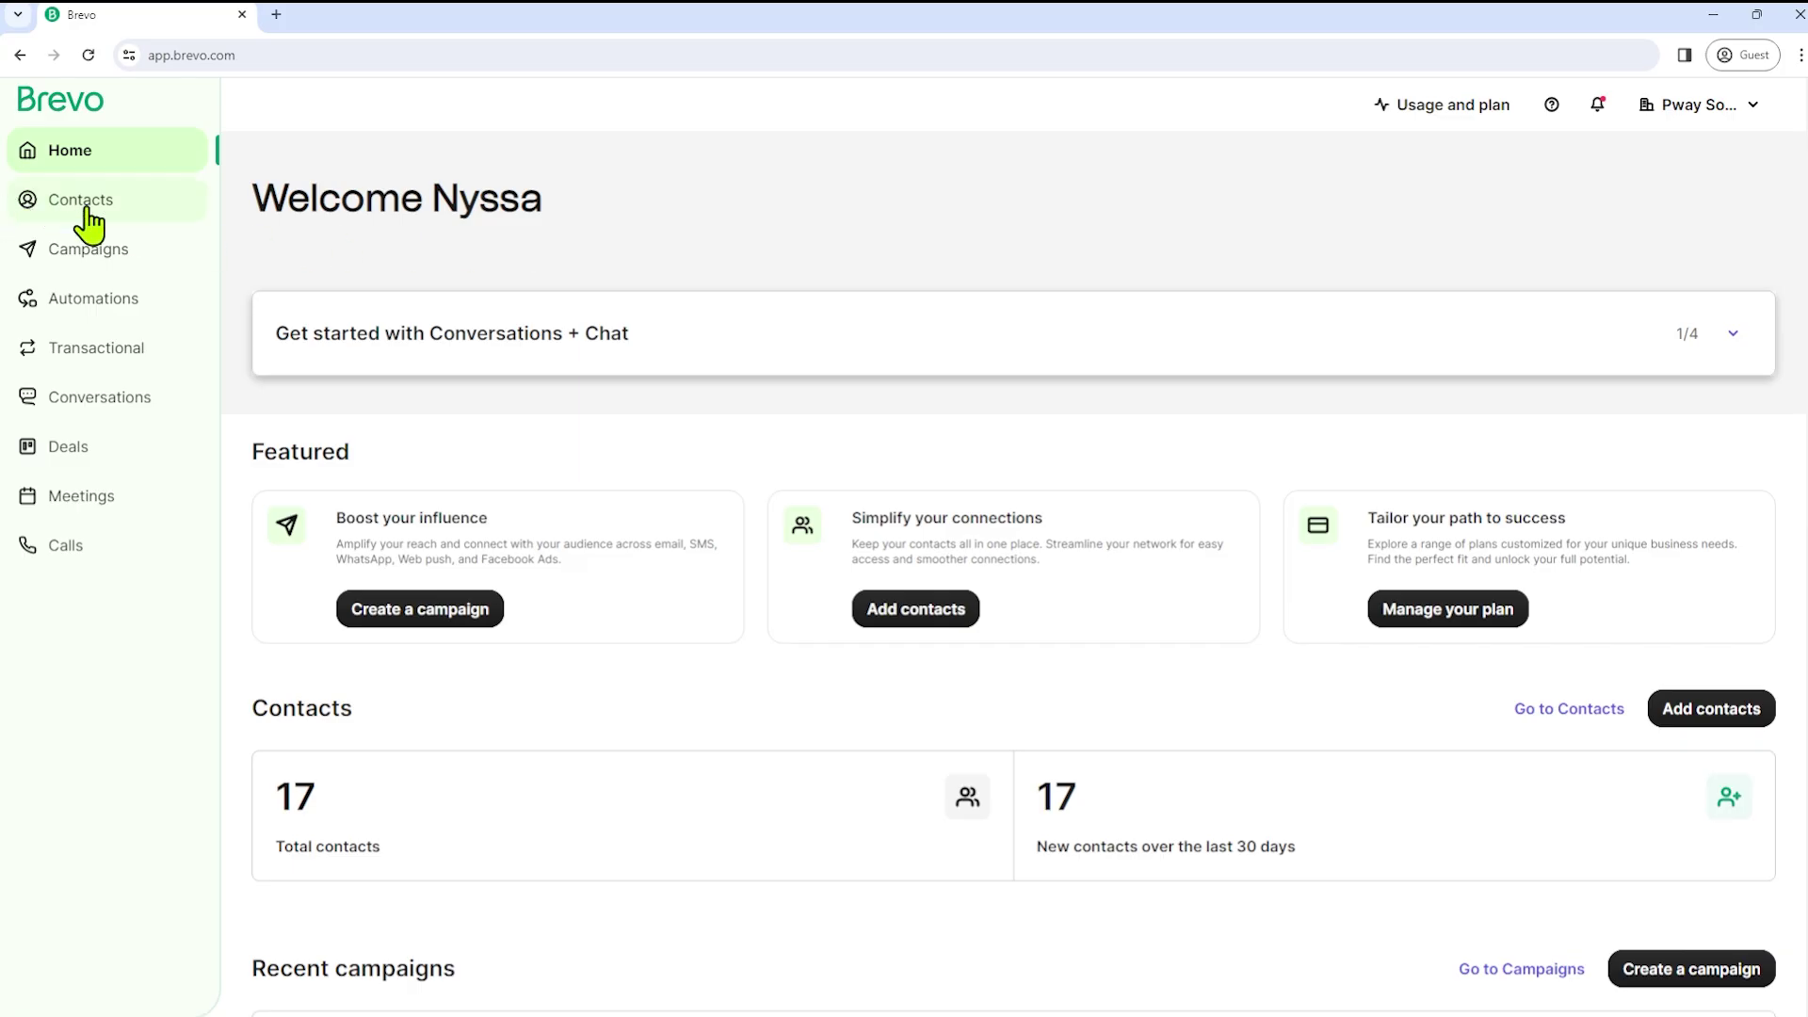
Open the contacts database and examine the fields of the contact creation form, including SMS and WHATSAPP, then close the form without creating a contact.
left_click(85, 210)
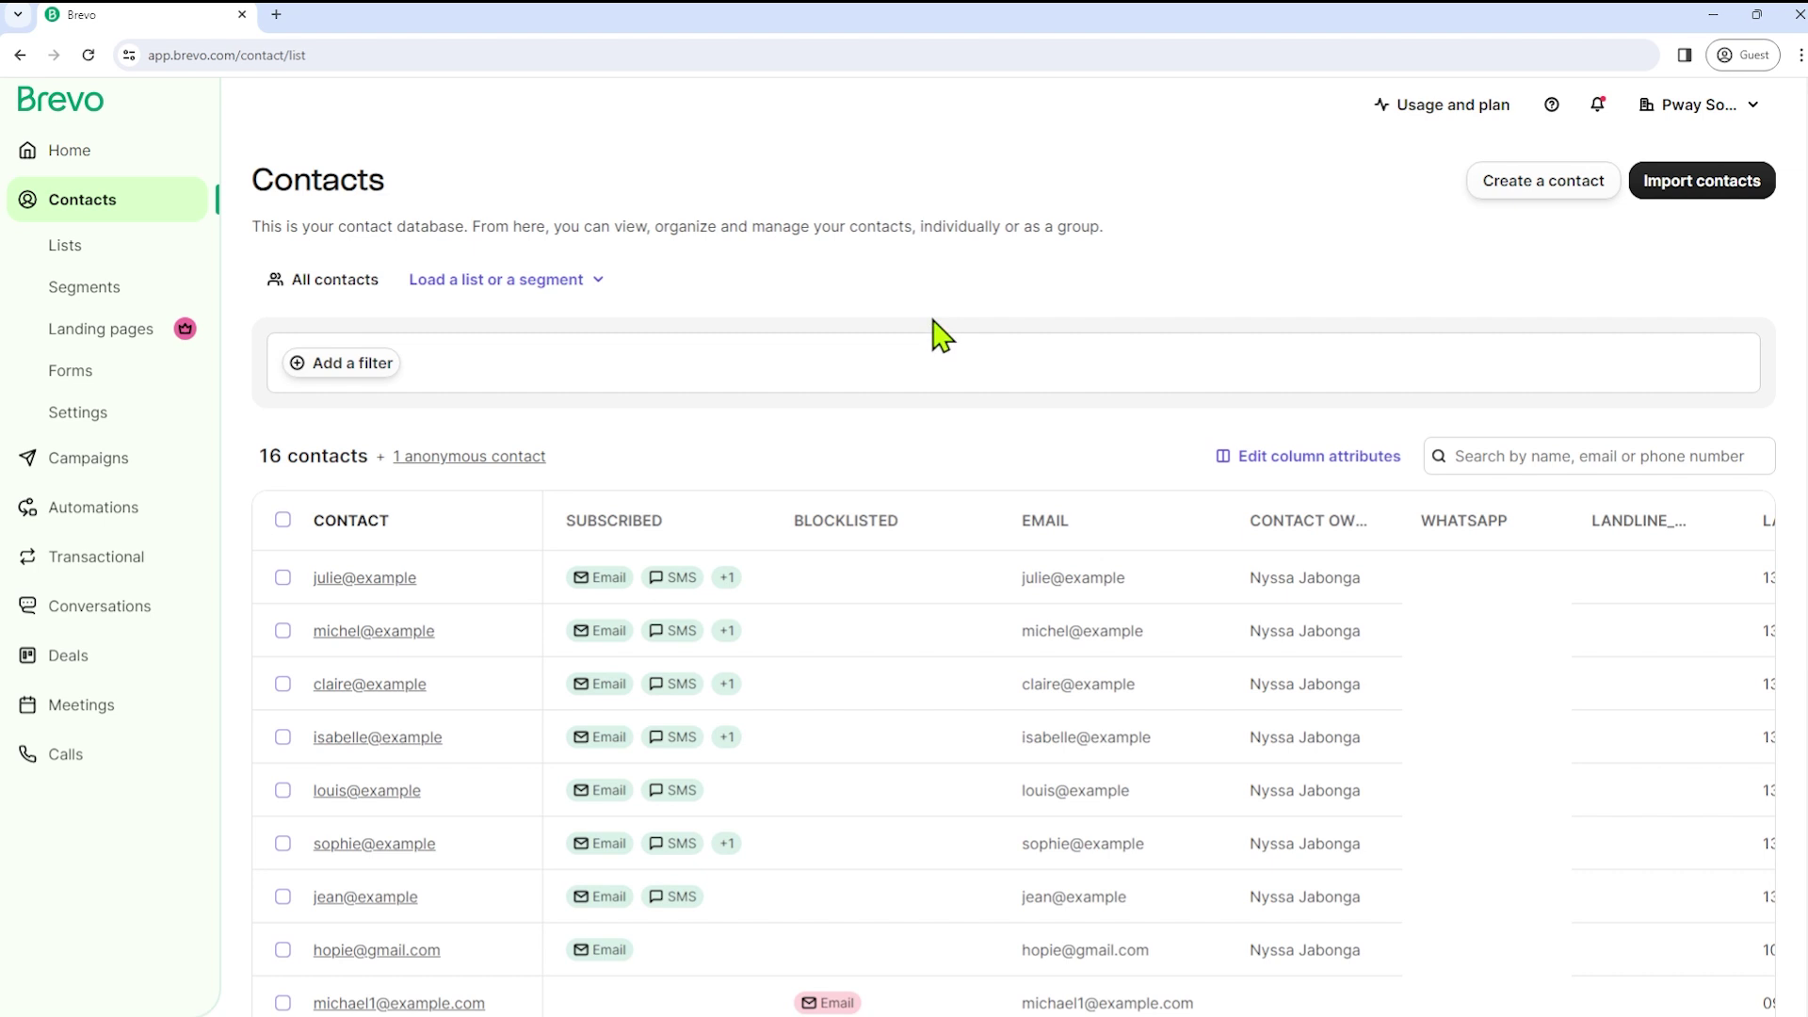
left_click(1535, 189)
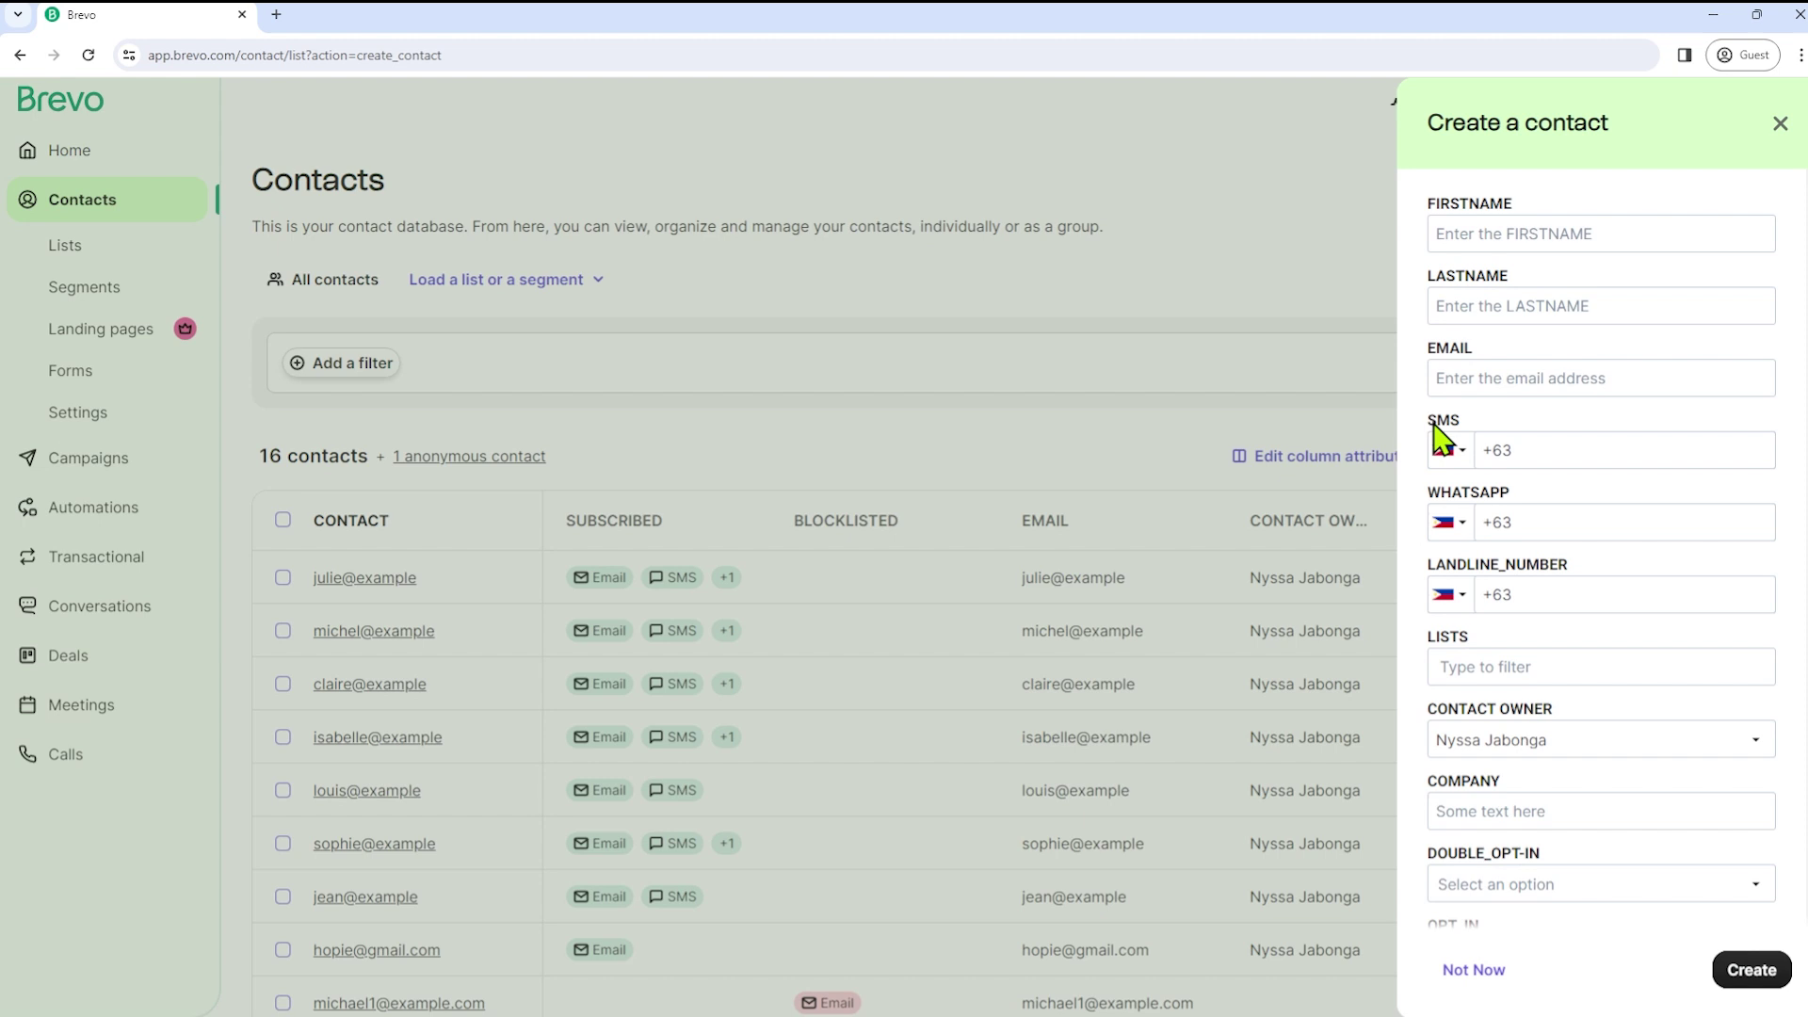
left_click_drag(1433, 426, 1477, 424)
left_click_drag(1432, 495, 1521, 506)
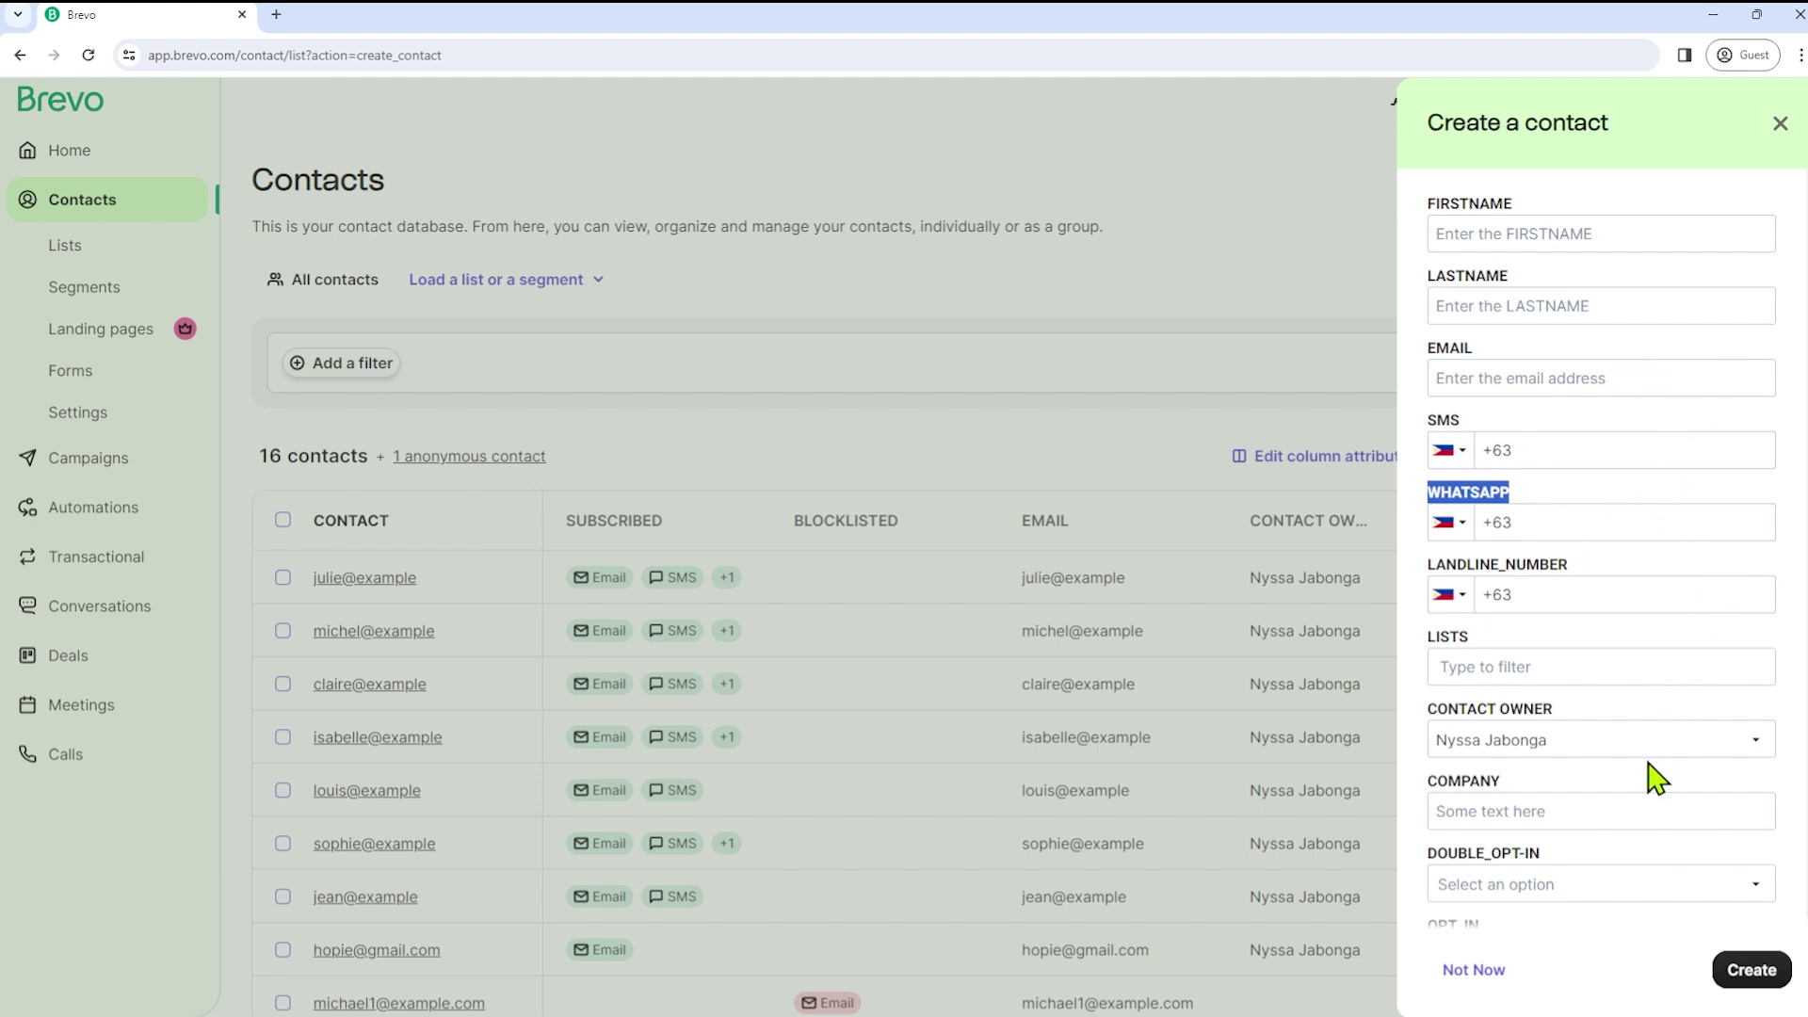
scroll(1654, 777, "down", 2)
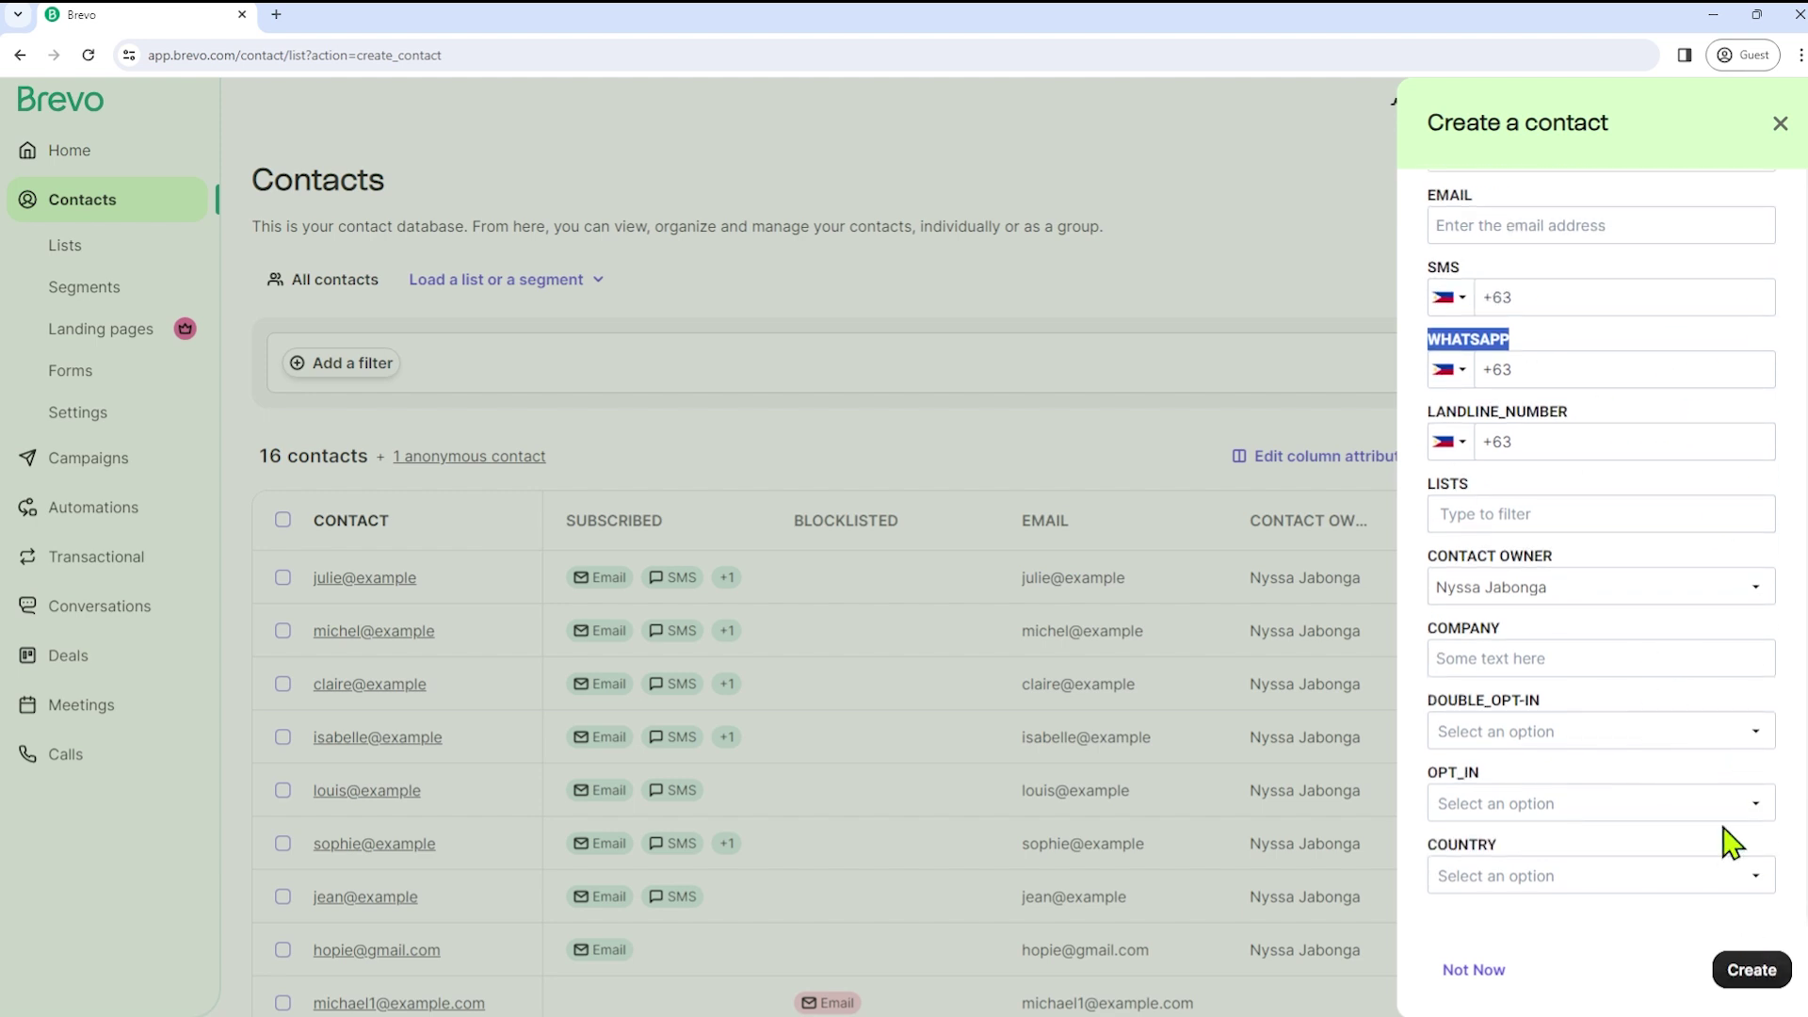
left_click(1779, 125)
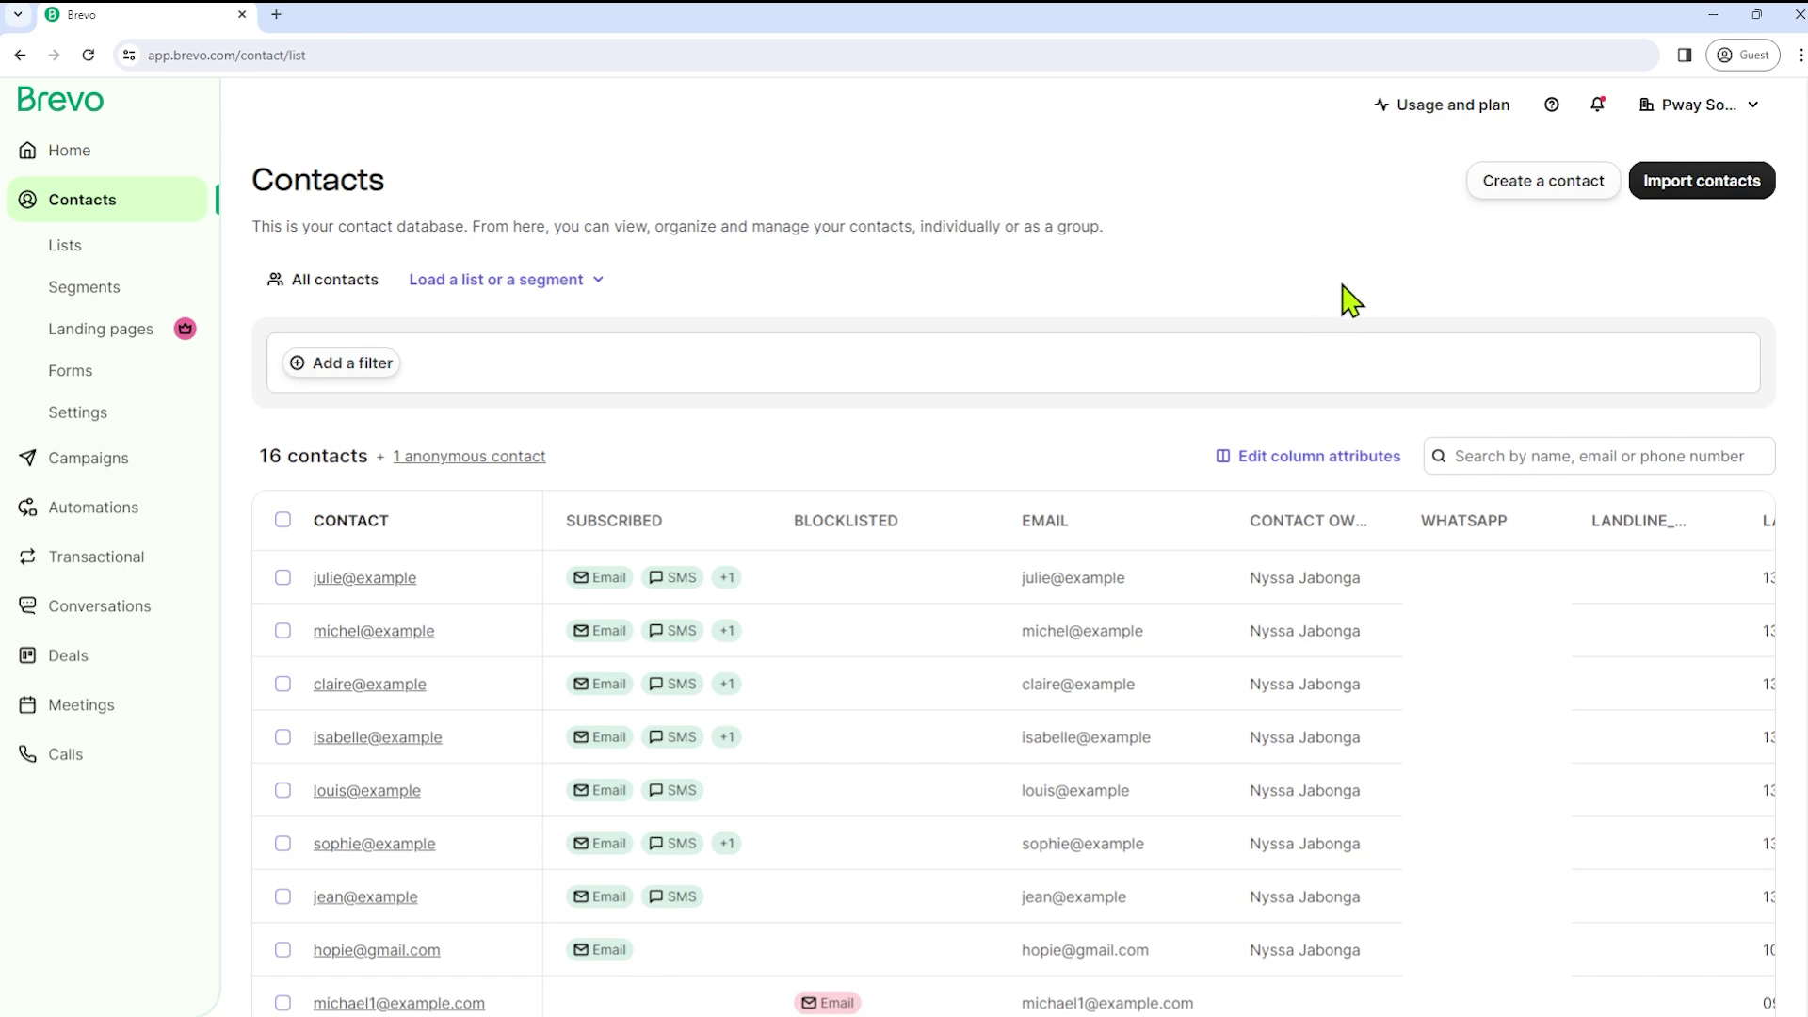
View the contact import page, the existing contact lists and the segments overview.
left_click(1709, 187)
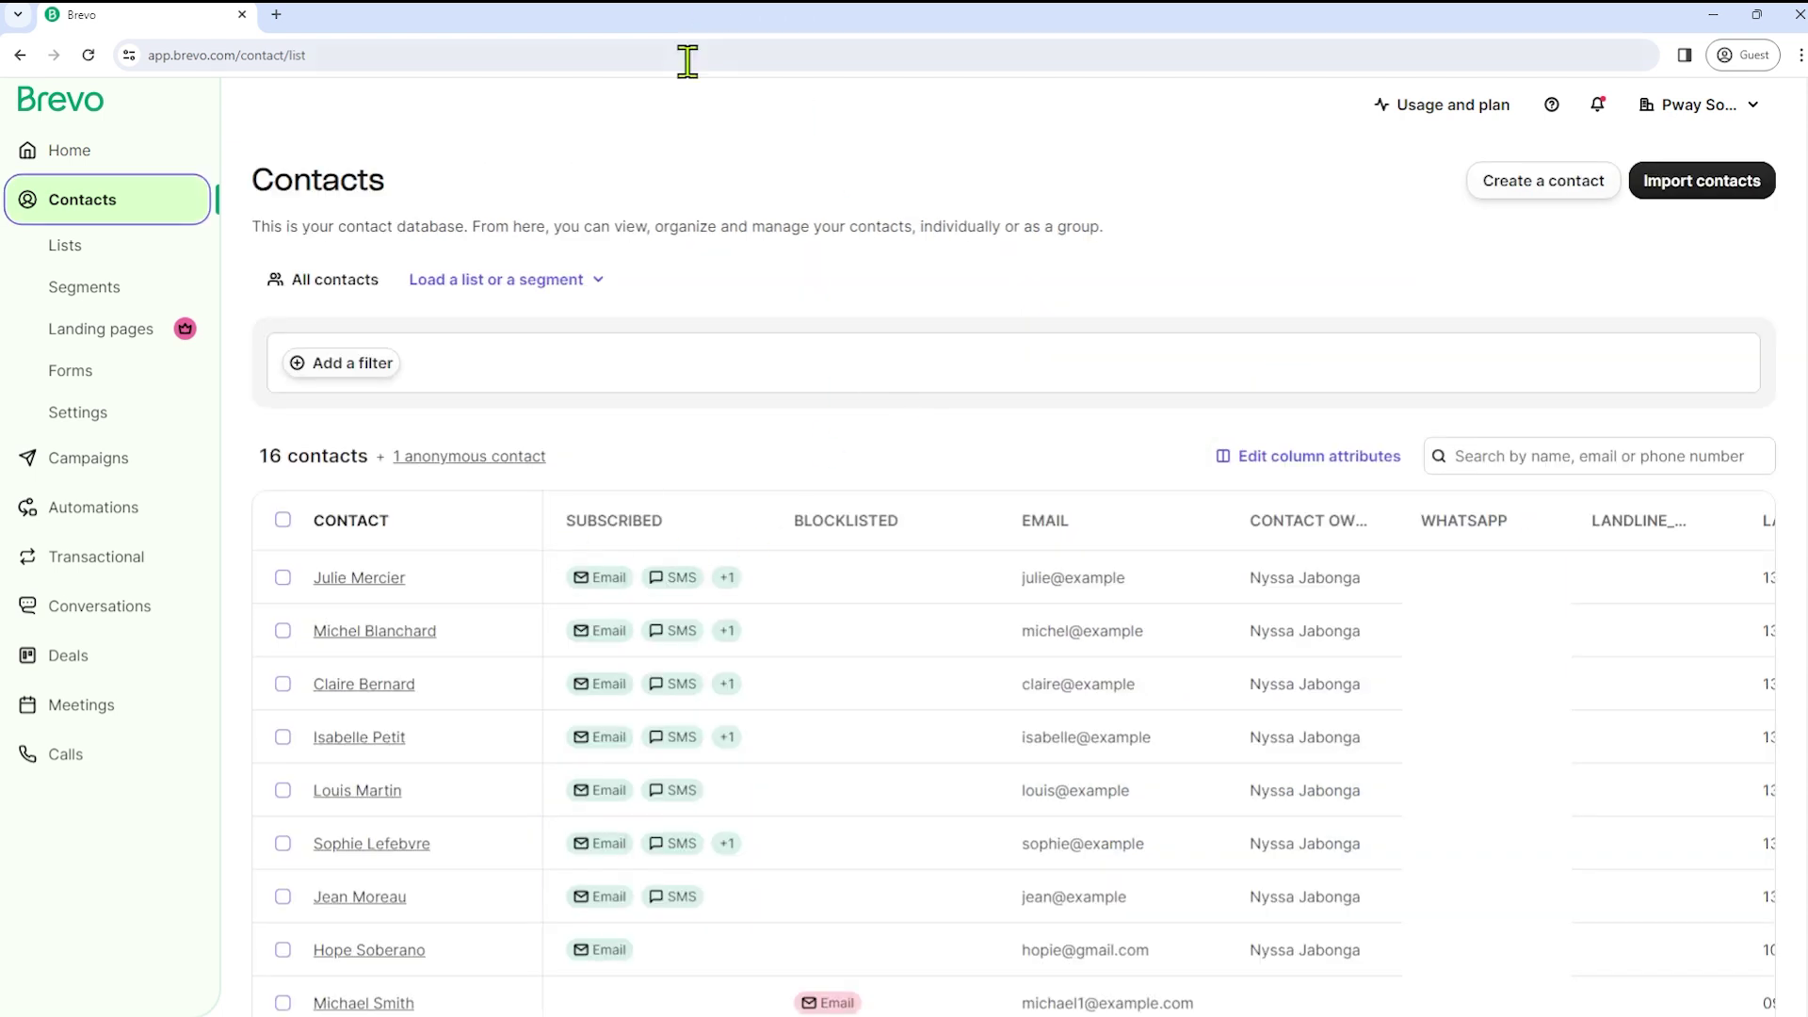
left_click(108, 268)
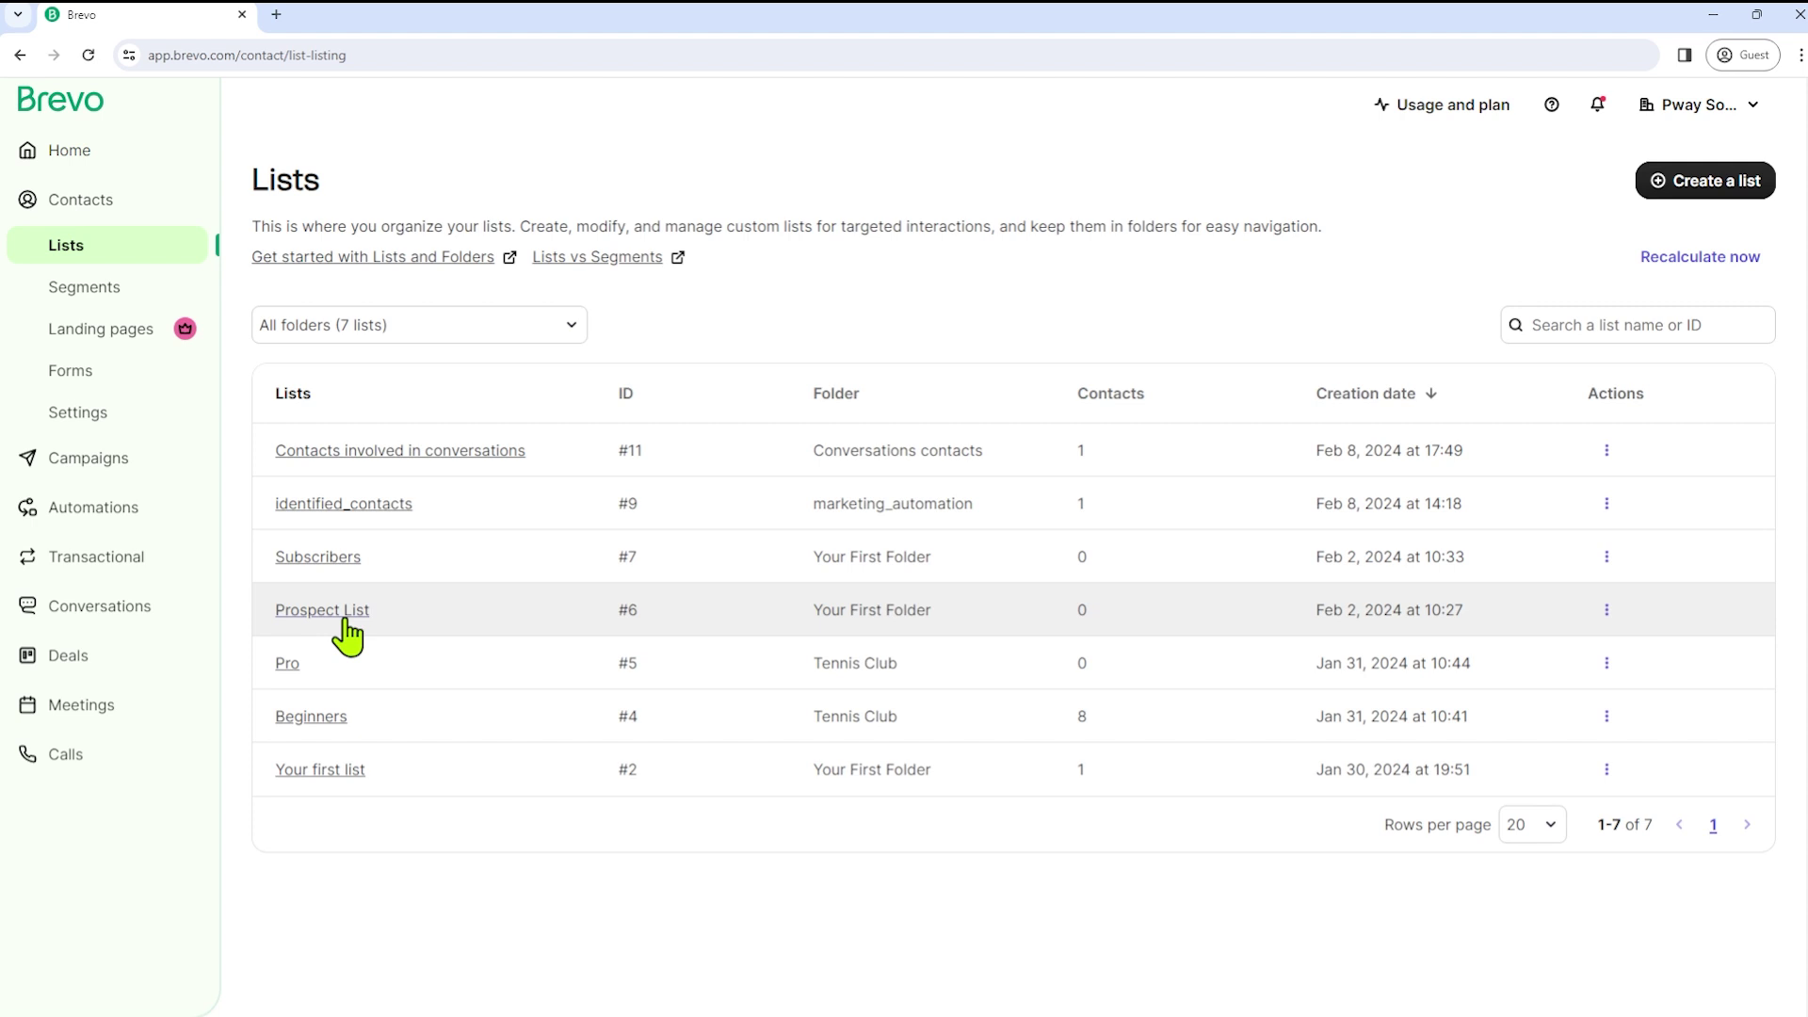
left_click(109, 296)
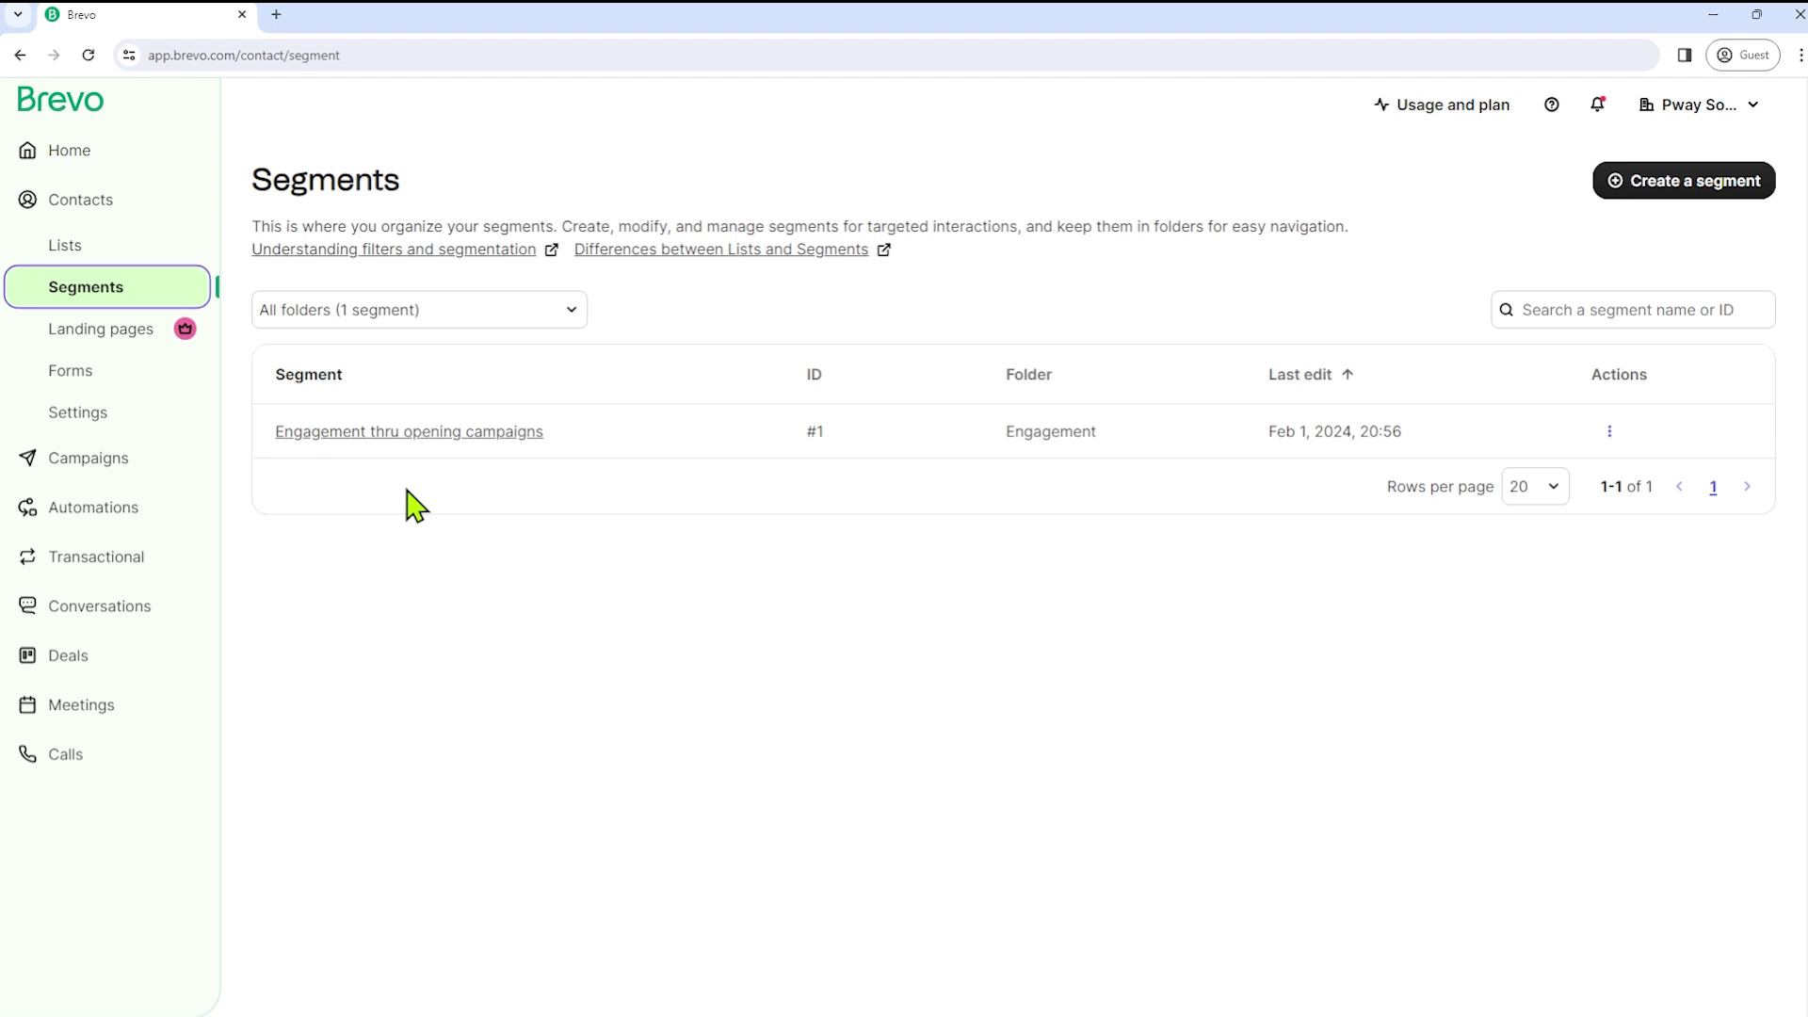
Start a new subscription form and add an input field below the FIRSTNAME field of the newsletter form.
left_click(95, 385)
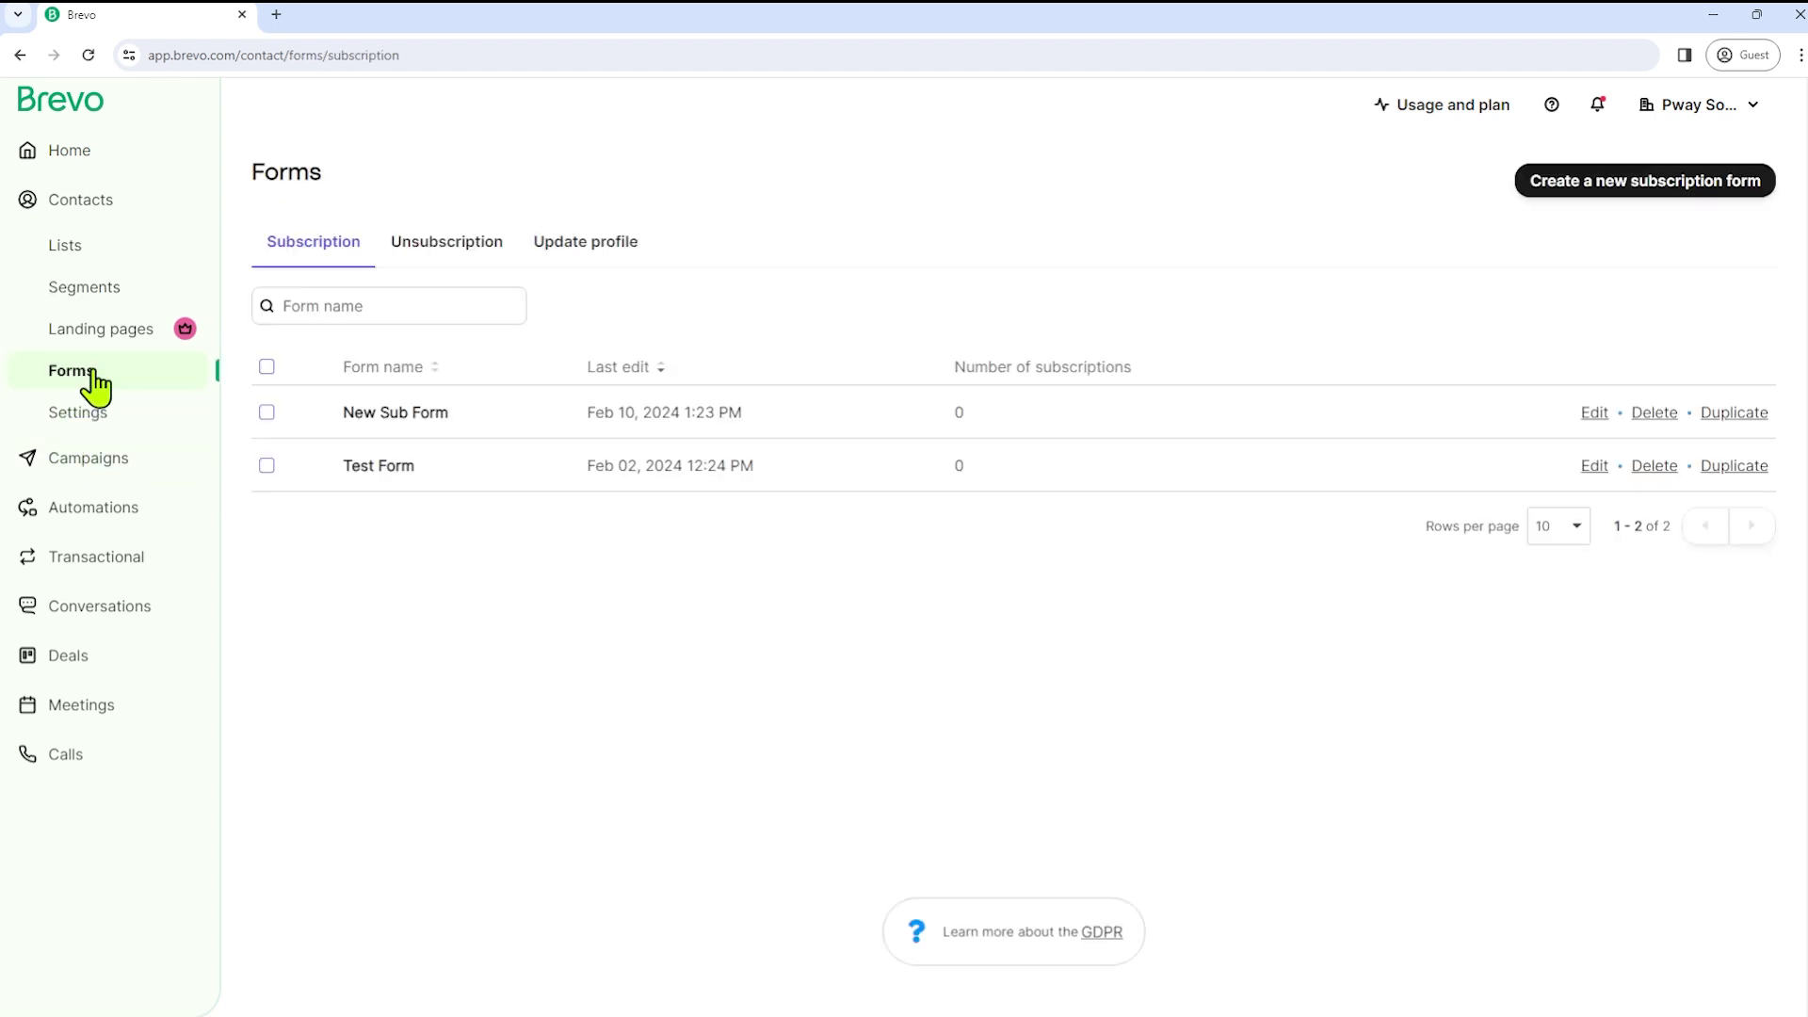
left_click(1655, 198)
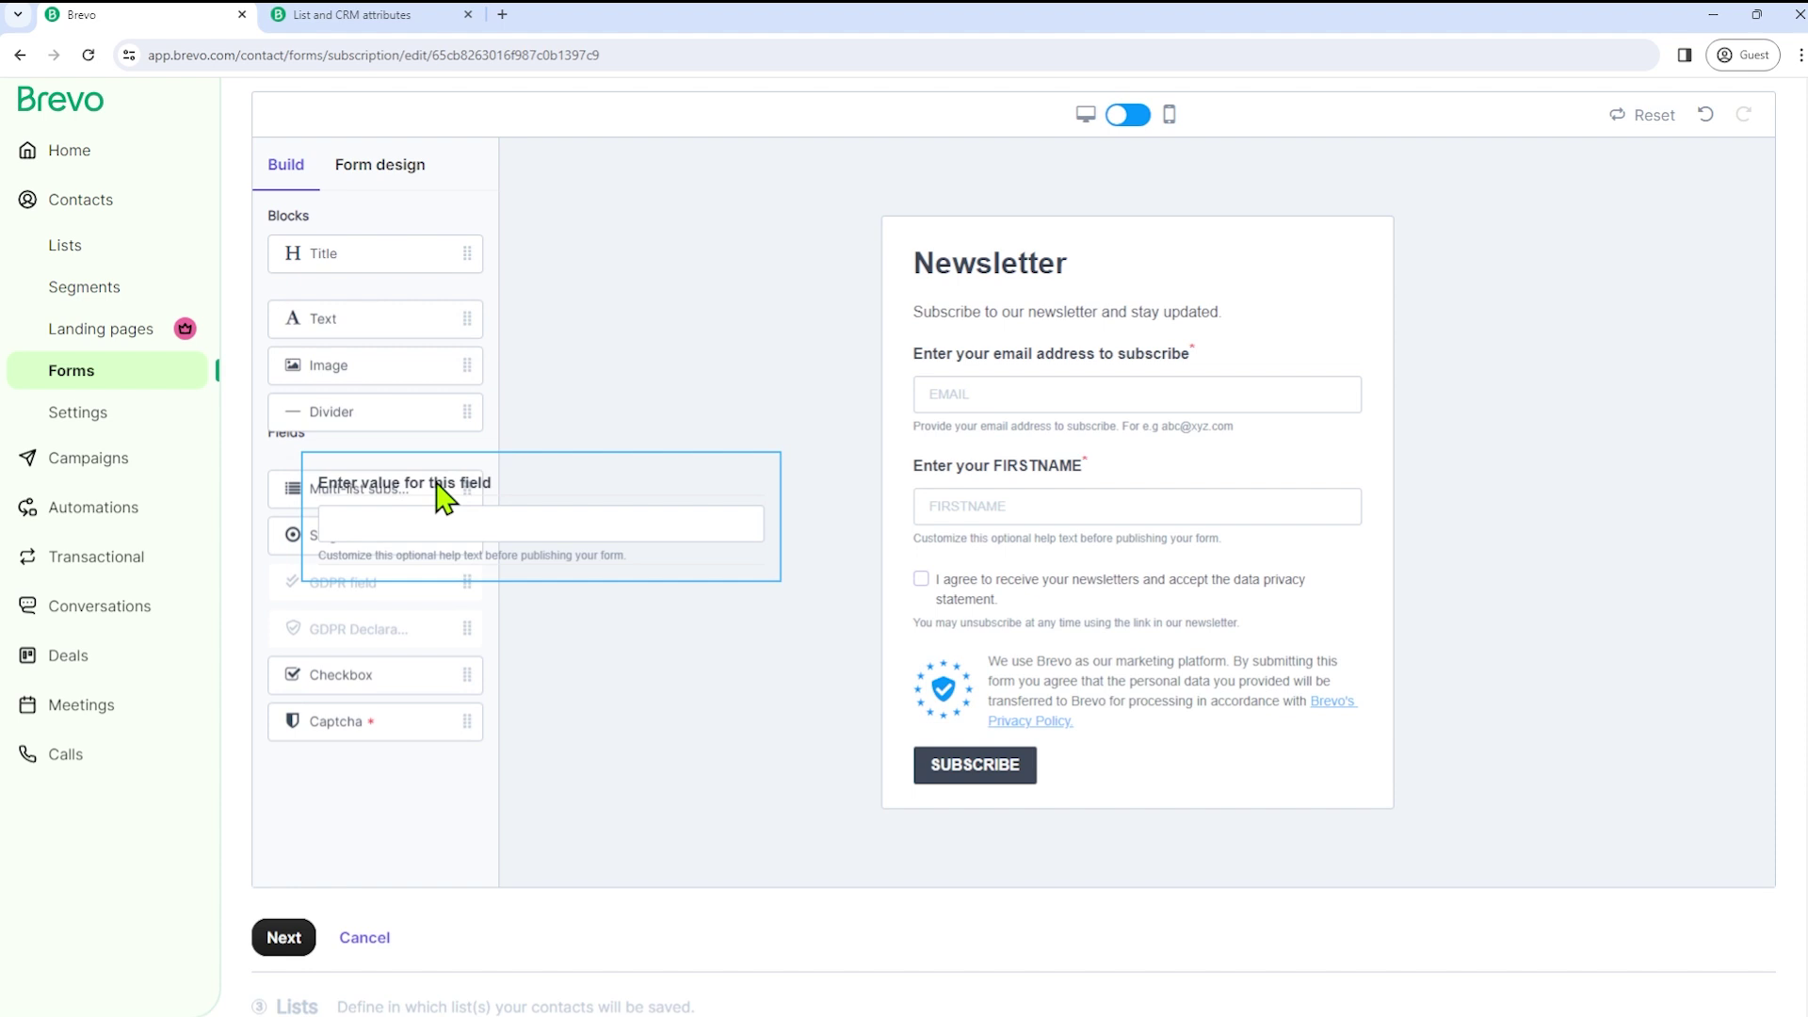
left_click_drag(436, 483, 1058, 574)
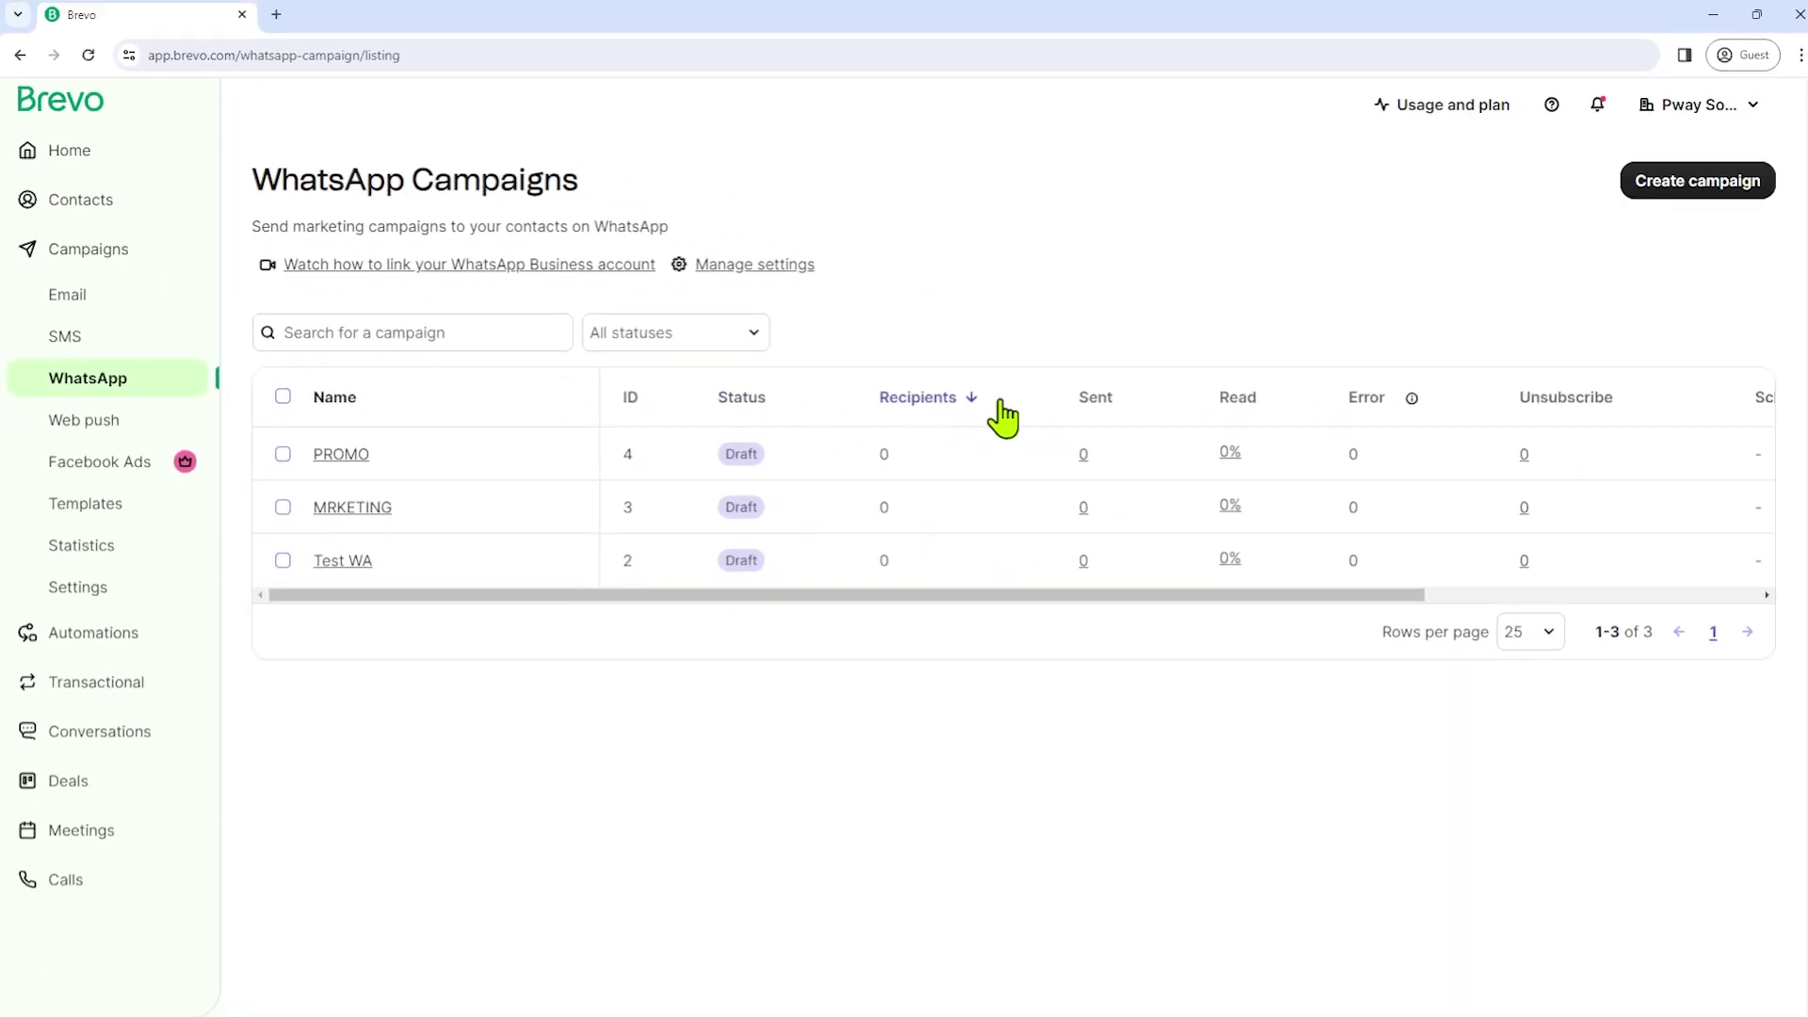
Create a WhatsApp campaign named "Tennis Coaching".
left_click(1659, 187)
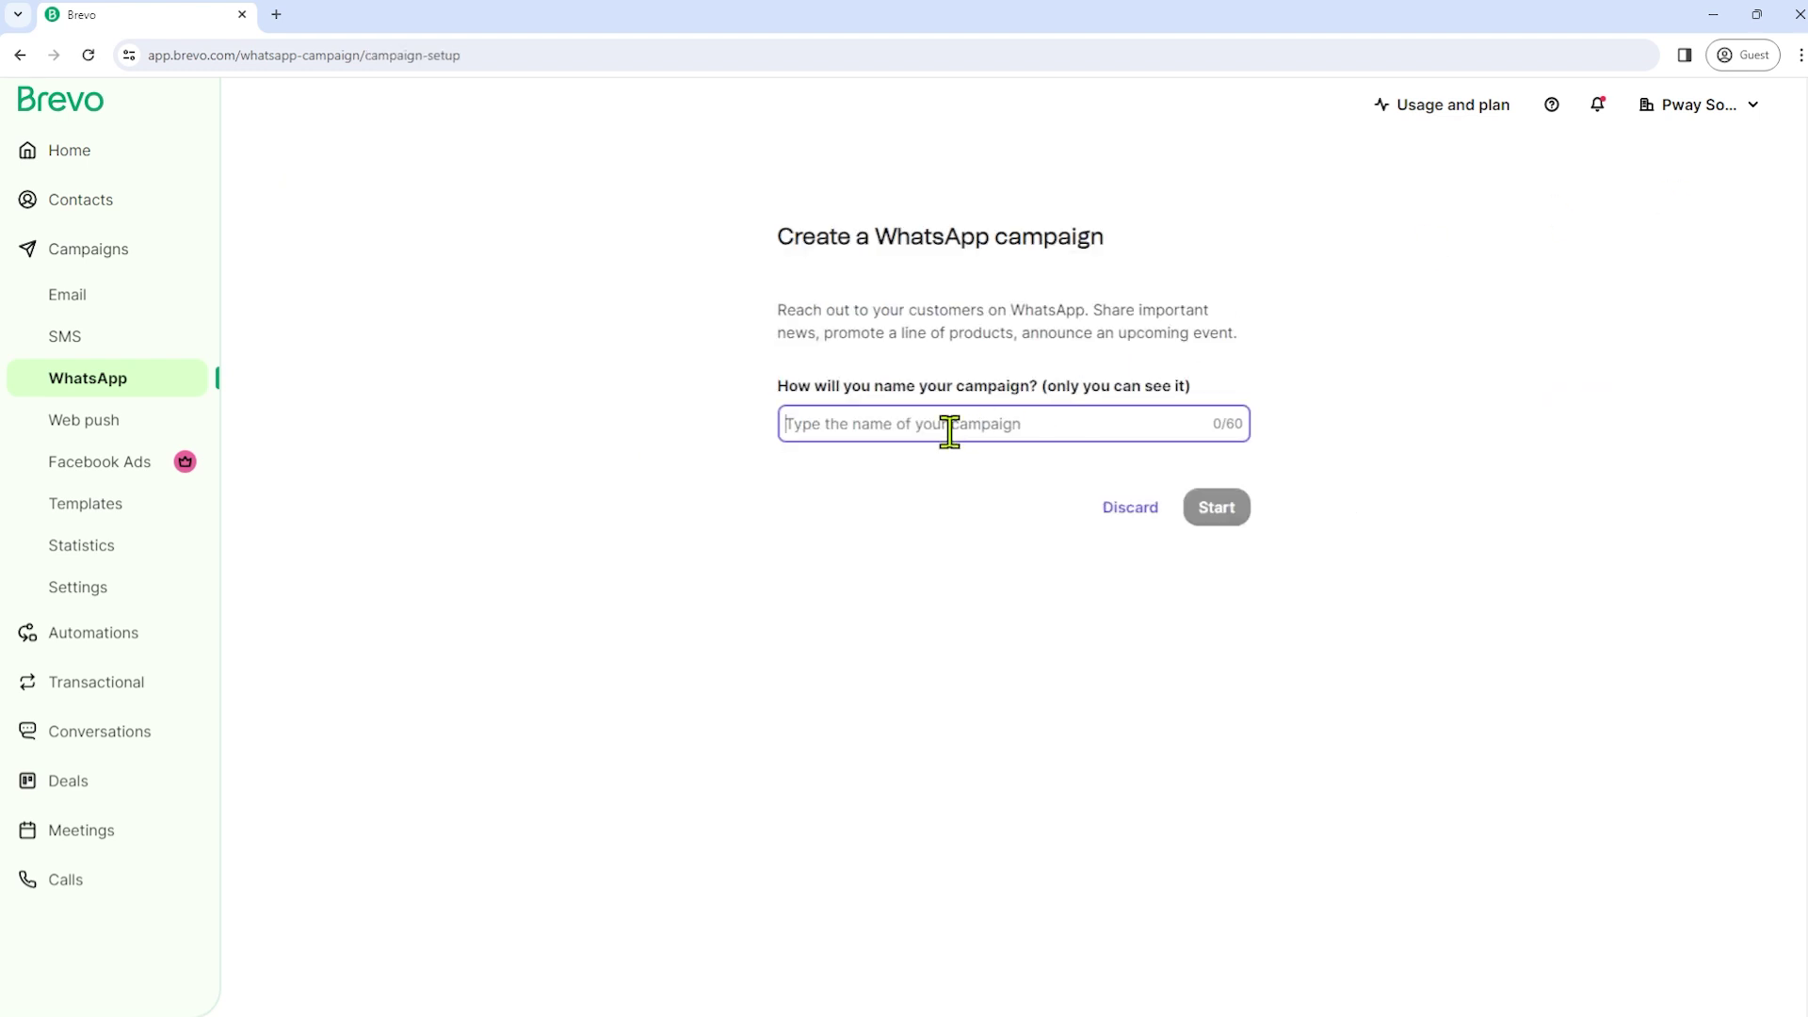
type("Tennis Coaching")
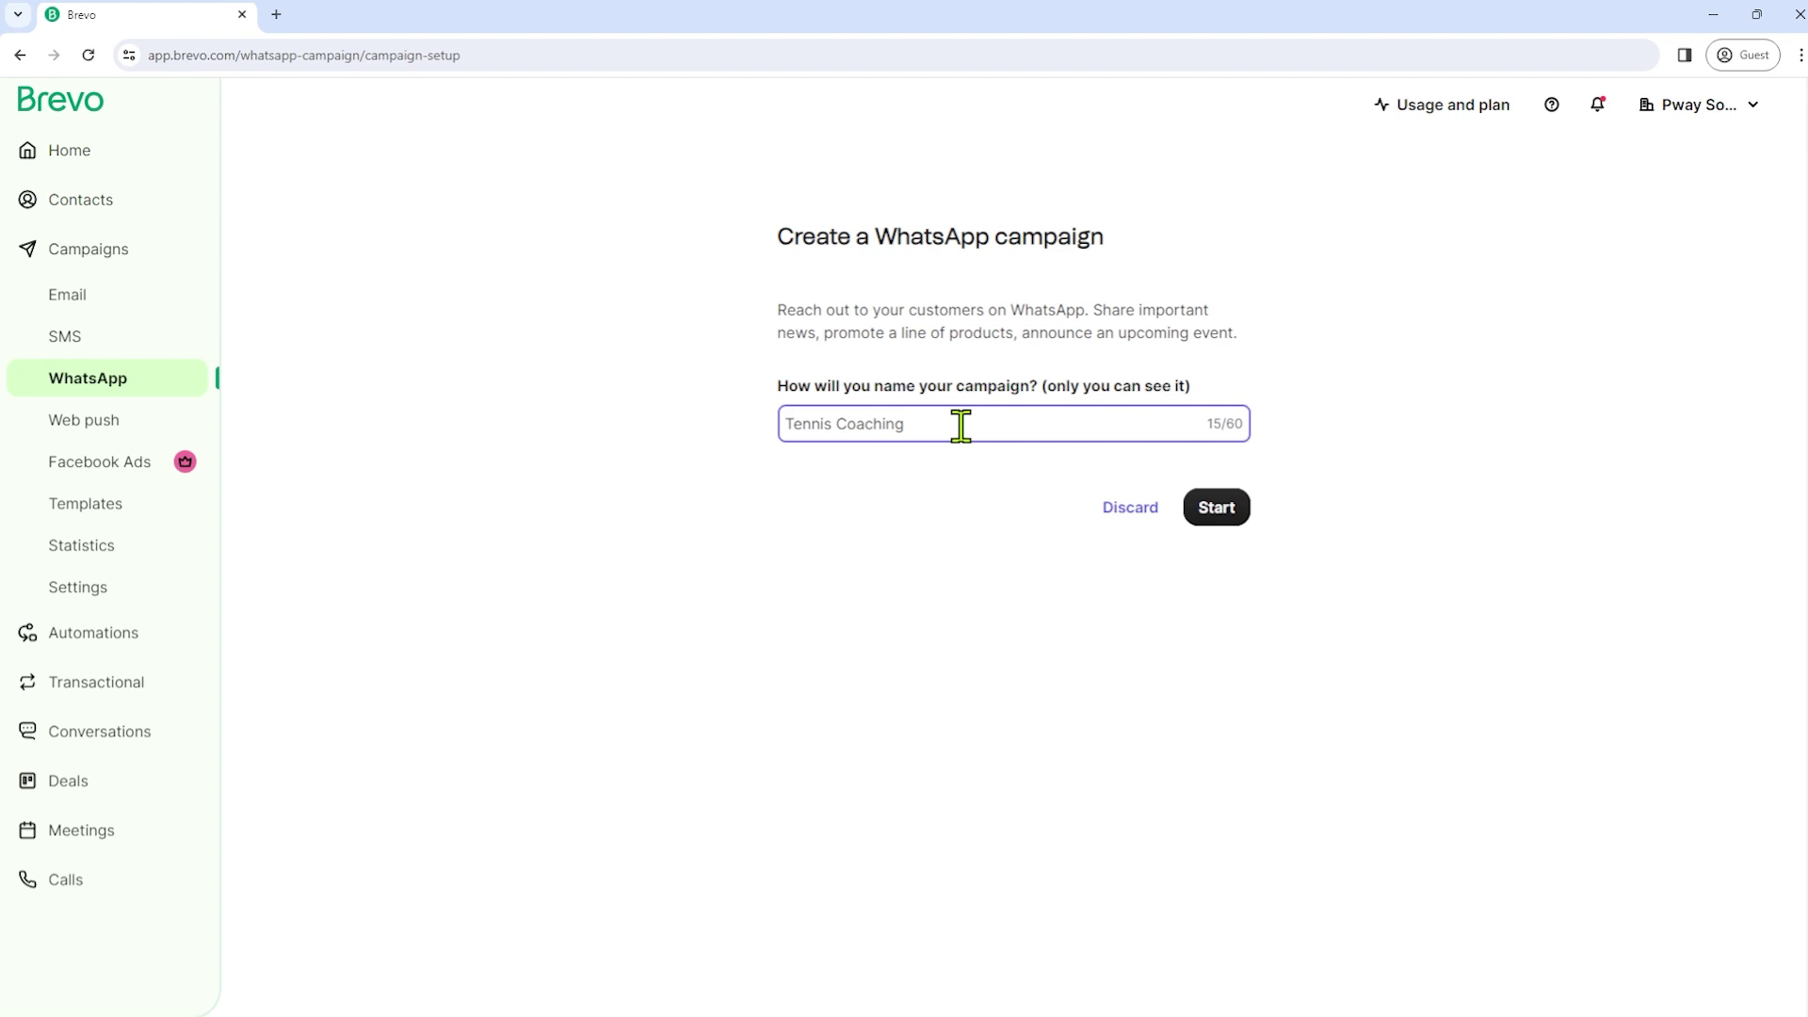
left_click(1212, 507)
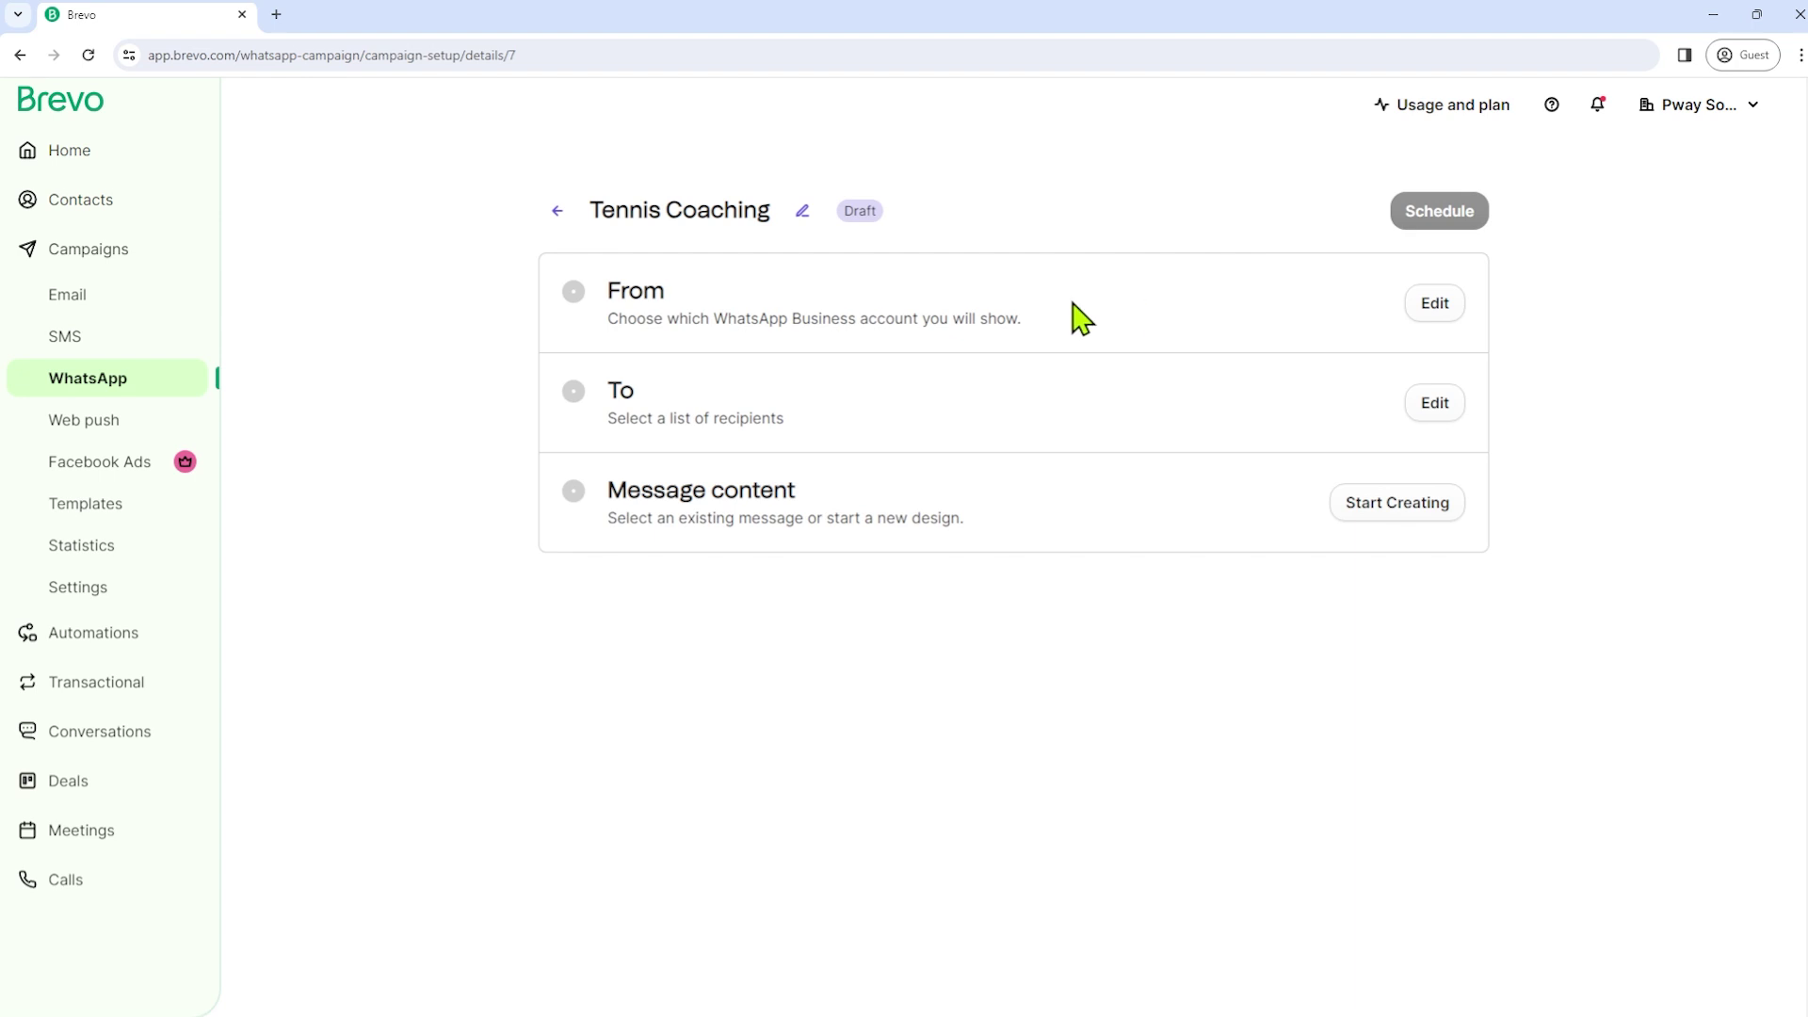
Examine the campaign's sender settings for the WhatsApp Business phone number and discard them.
left_click(1435, 303)
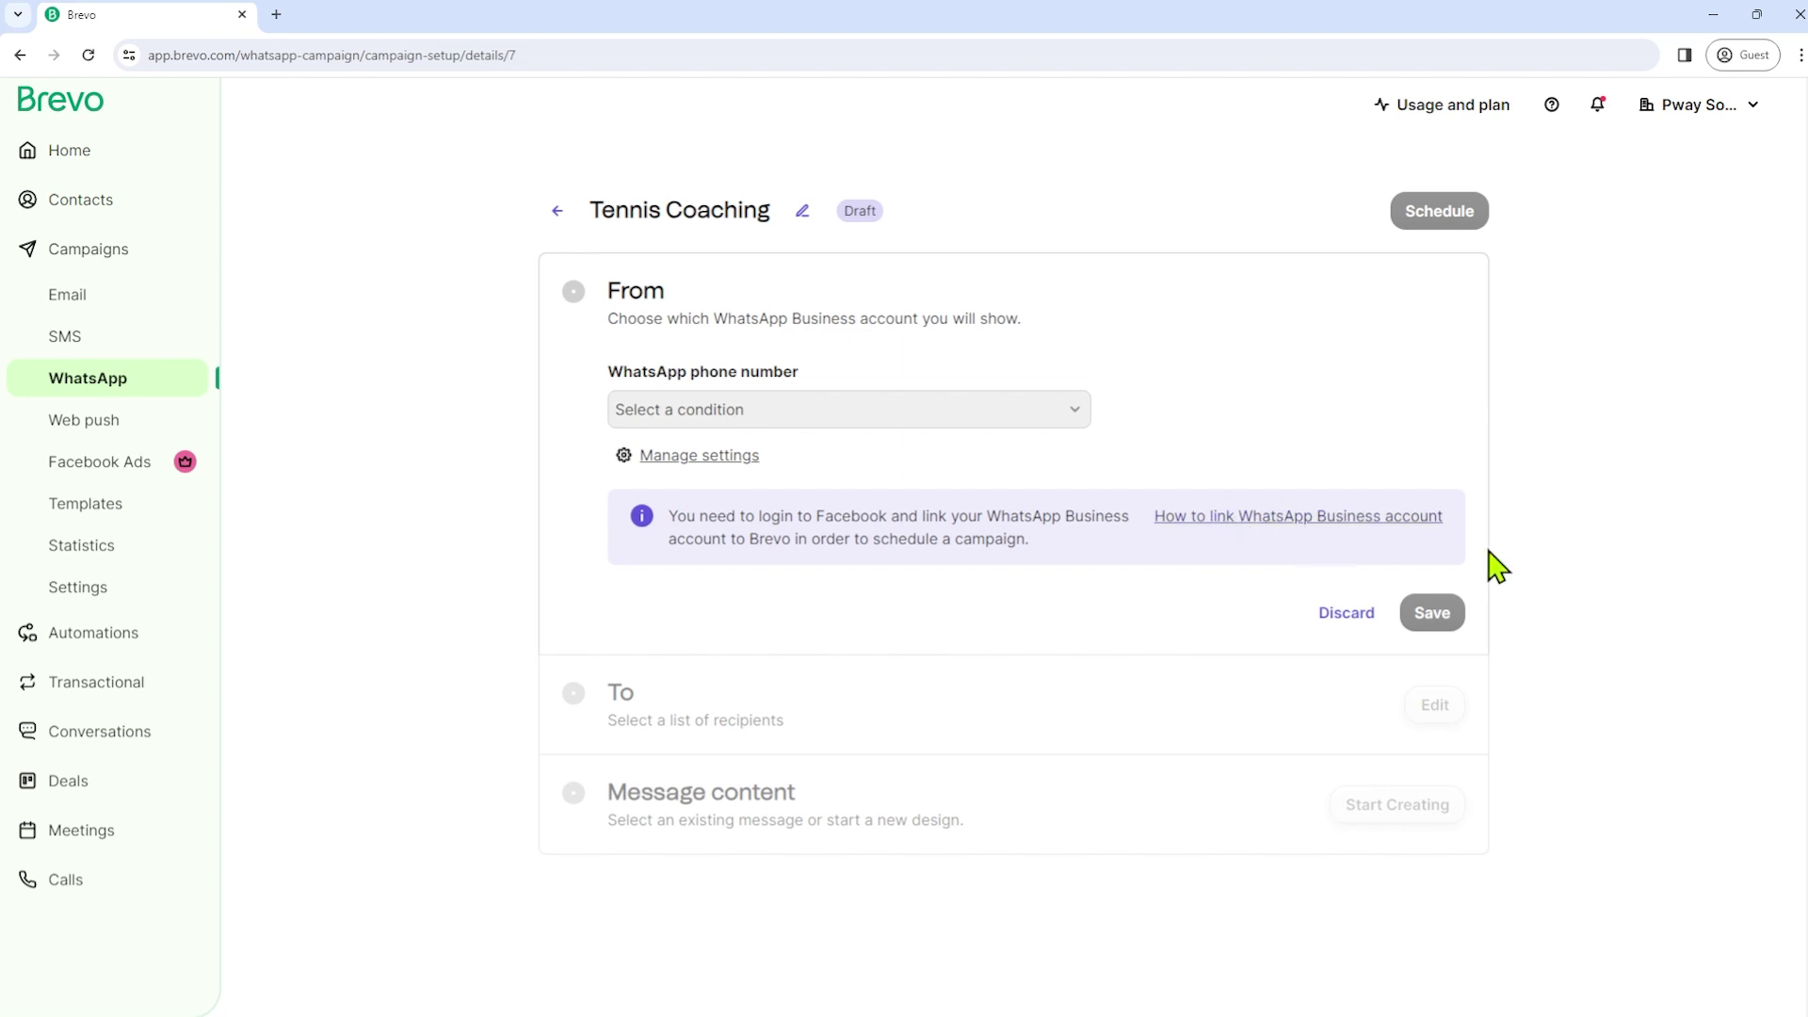
left_click(1367, 616)
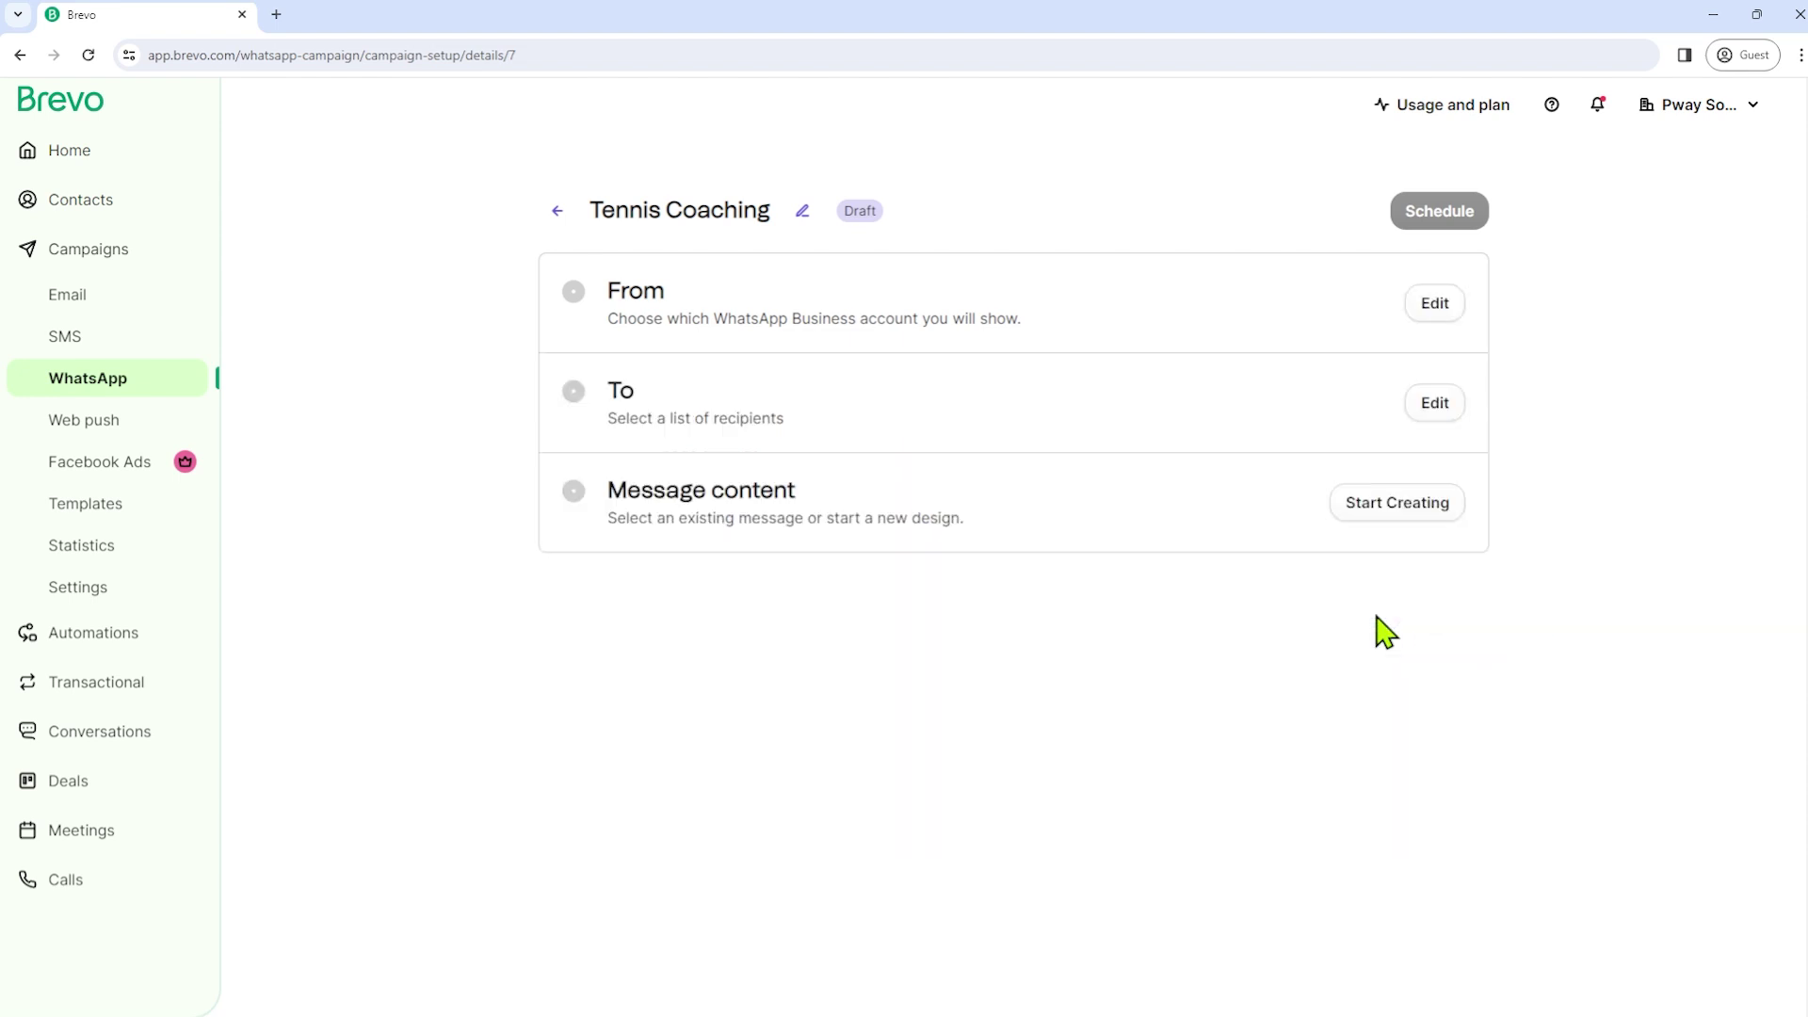
Try to choose the Beginners list in the Tennis Club folder as the campaign's recipients.
double_click(607, 393)
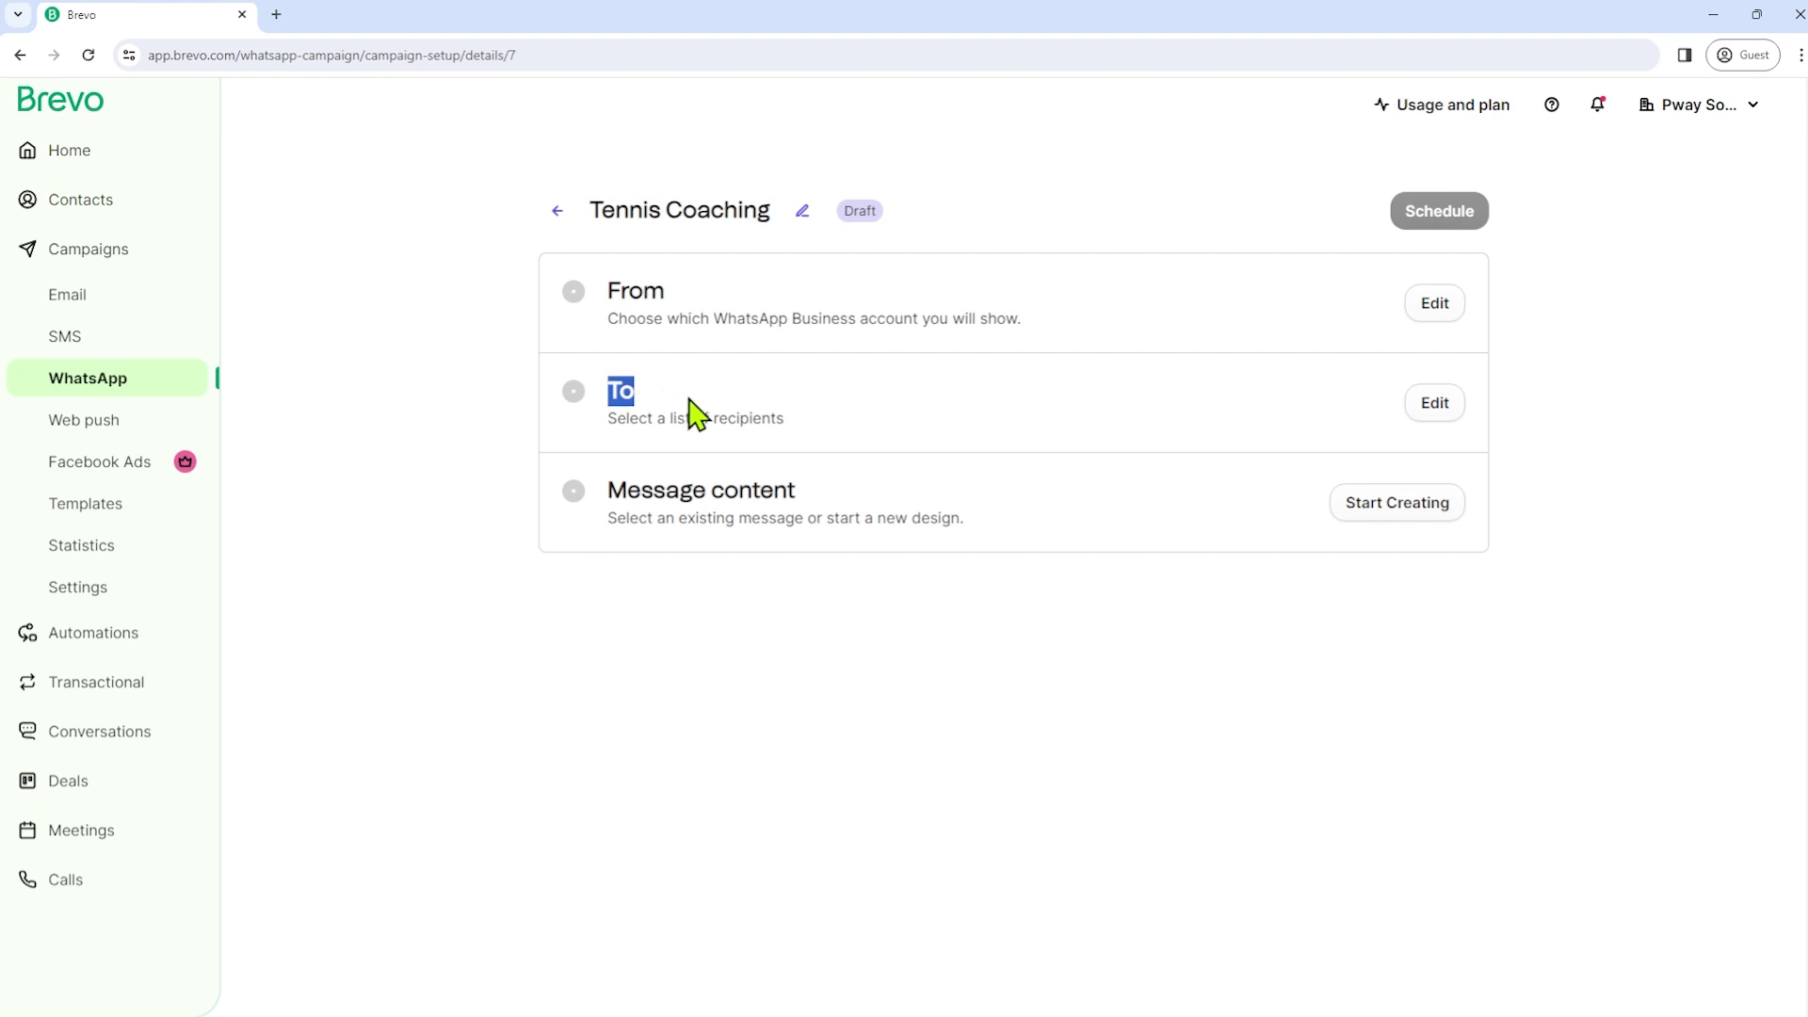
left_click(1435, 405)
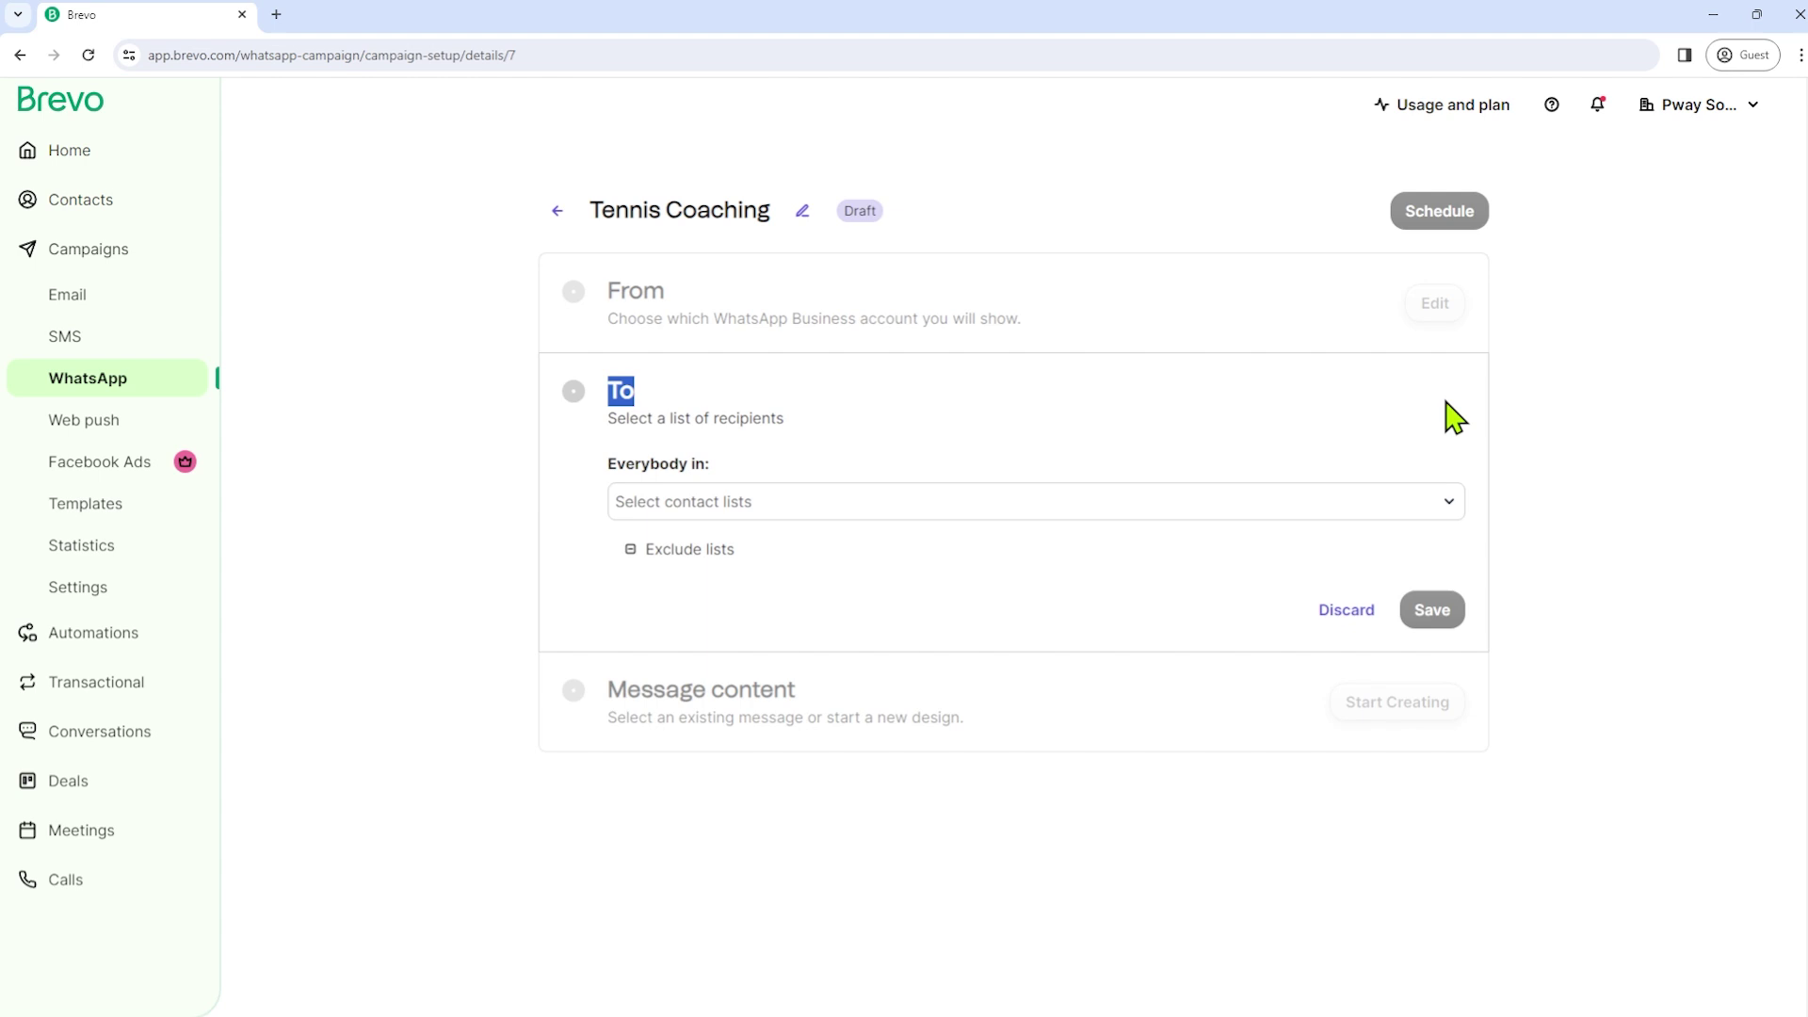
left_click(858, 503)
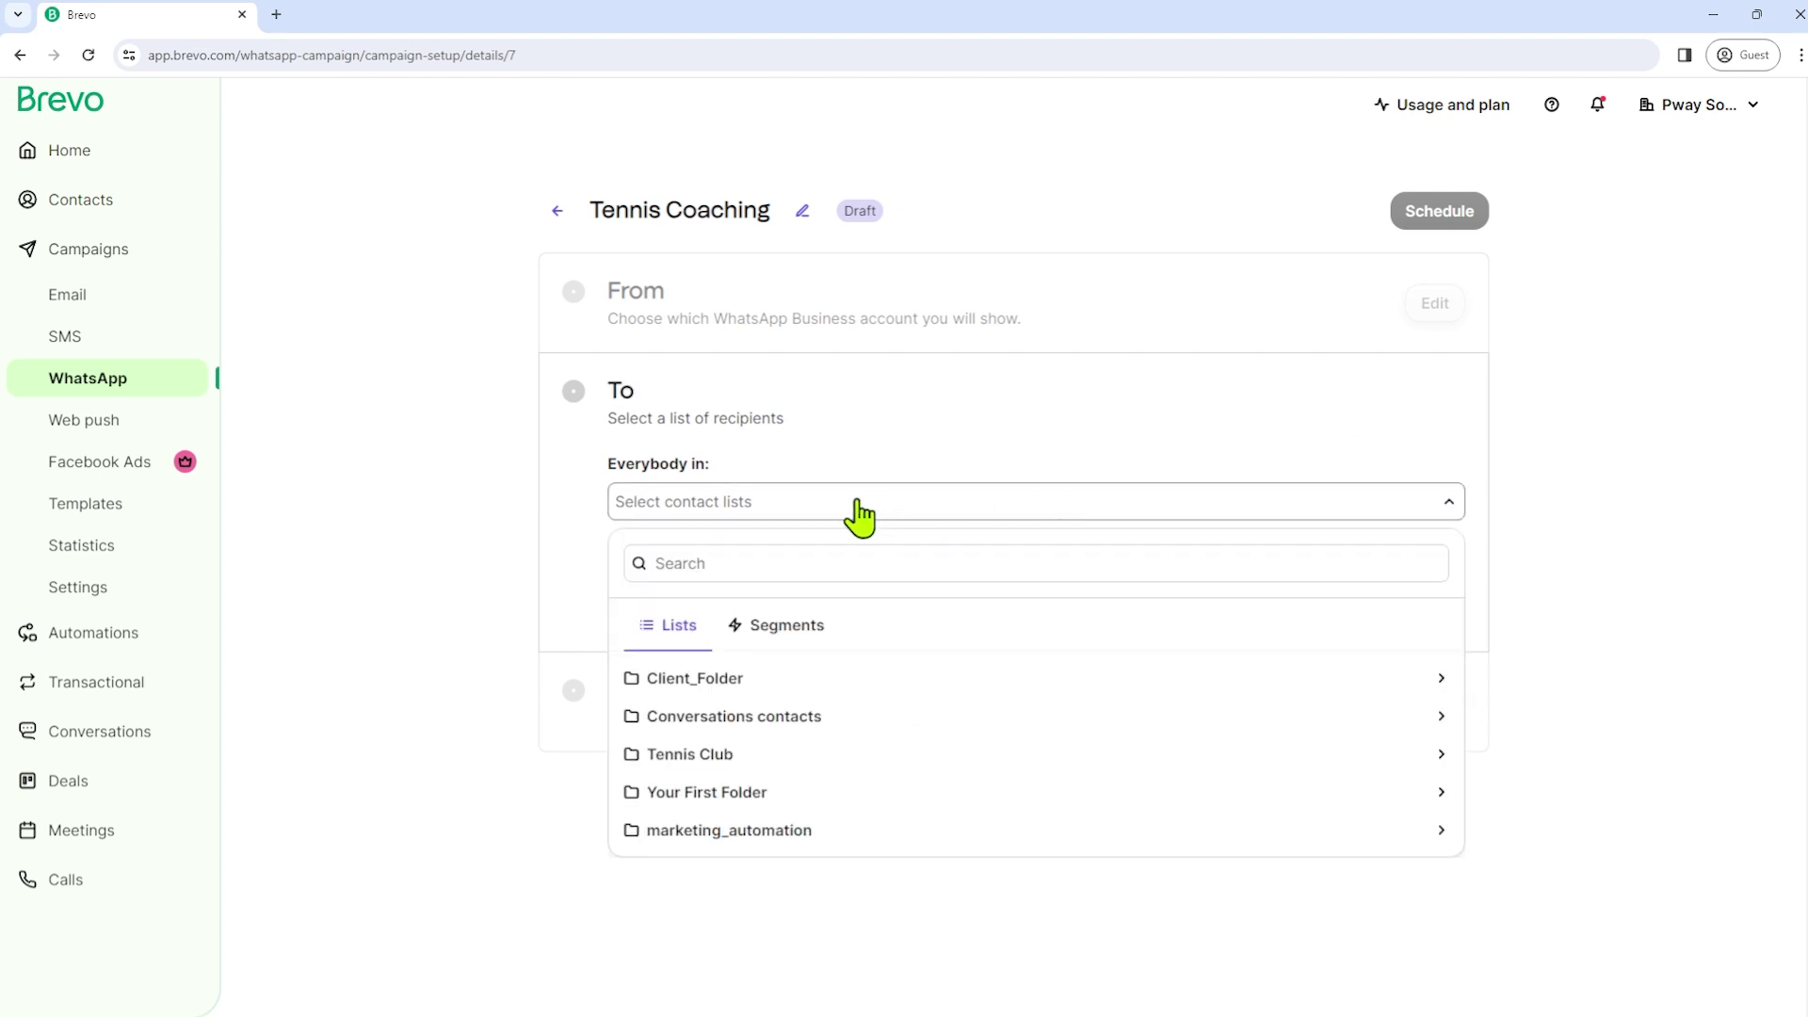
left_click(706, 756)
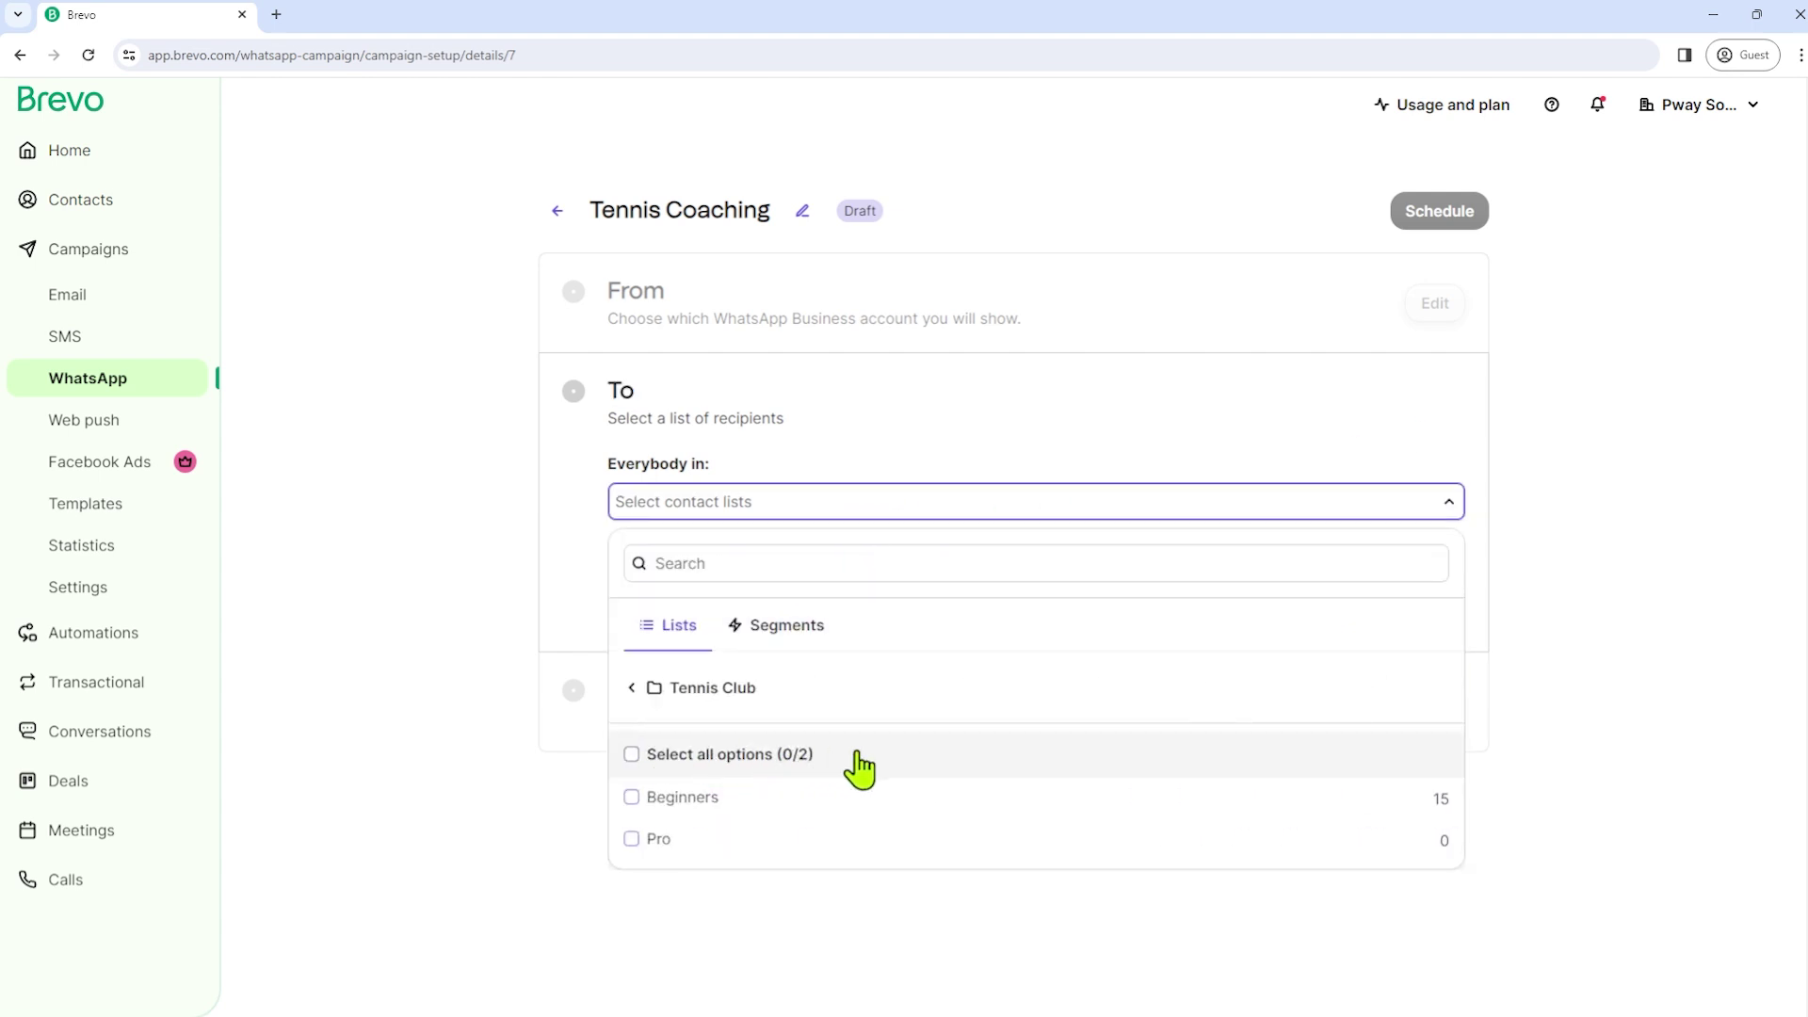
left_click(639, 798)
left_click(1639, 751)
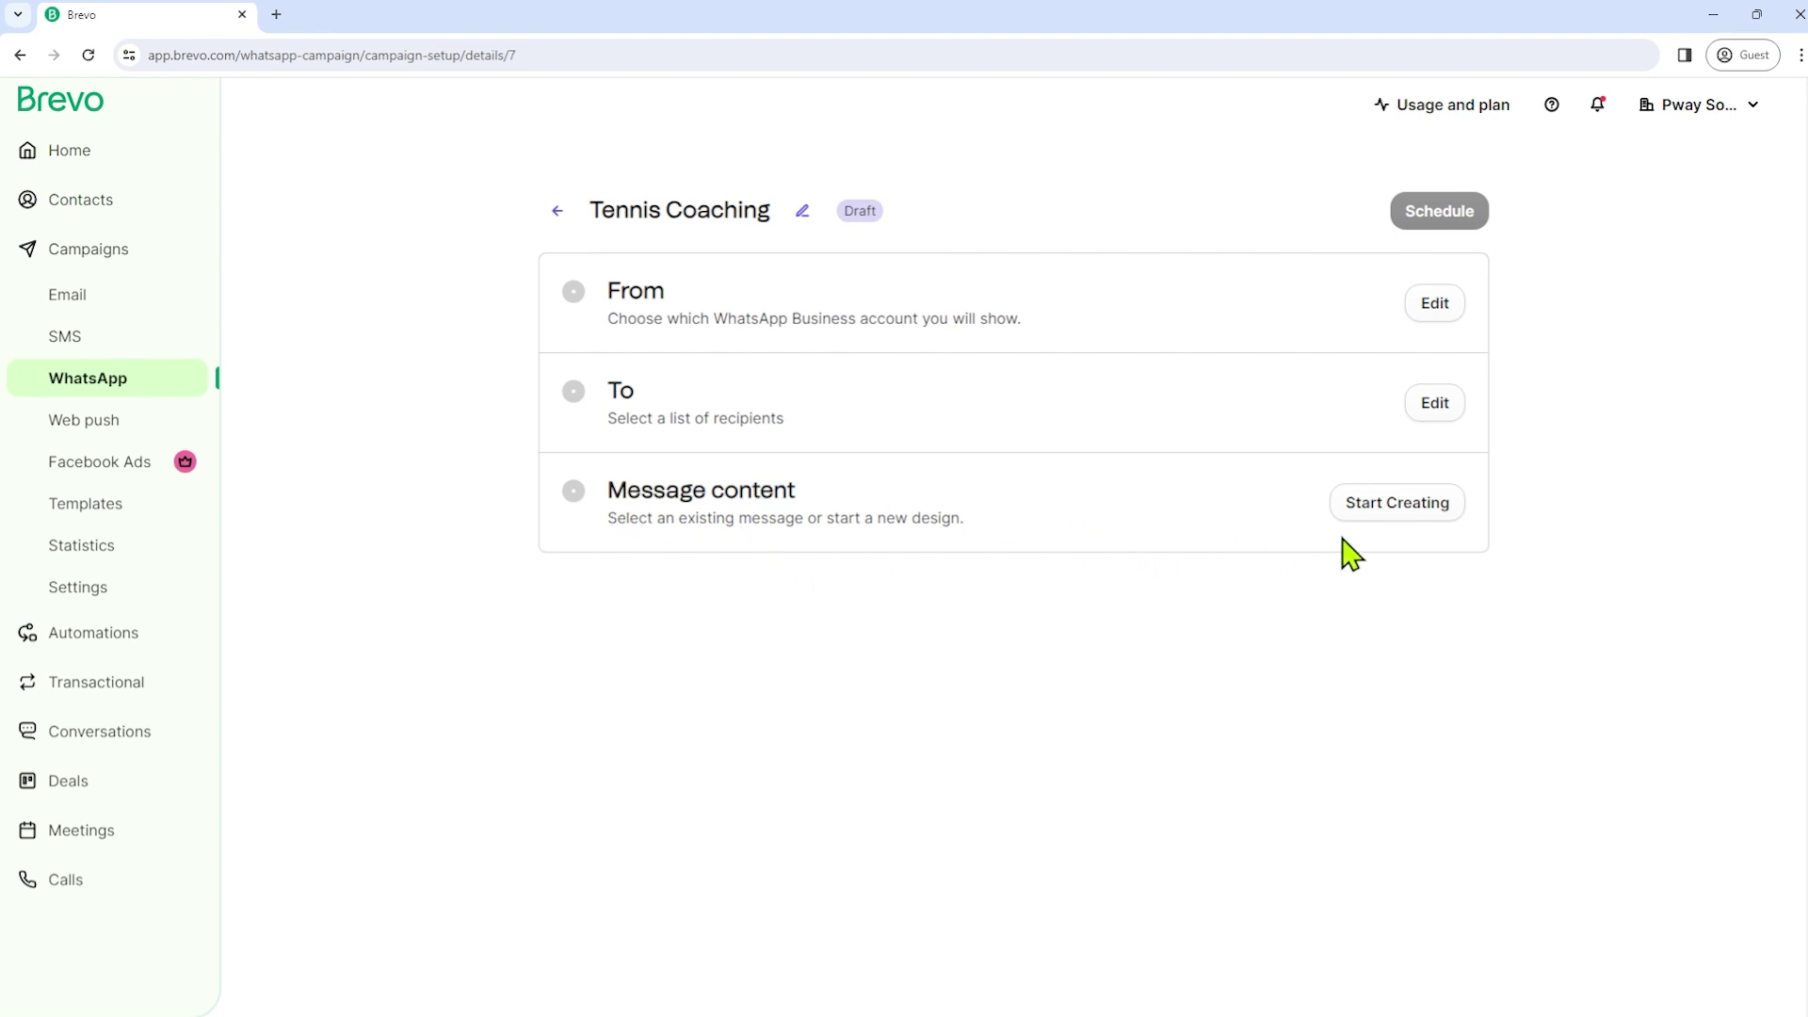
Compare the ways to create the campaign's message content and look through the templates available for reuse.
left_click(1407, 509)
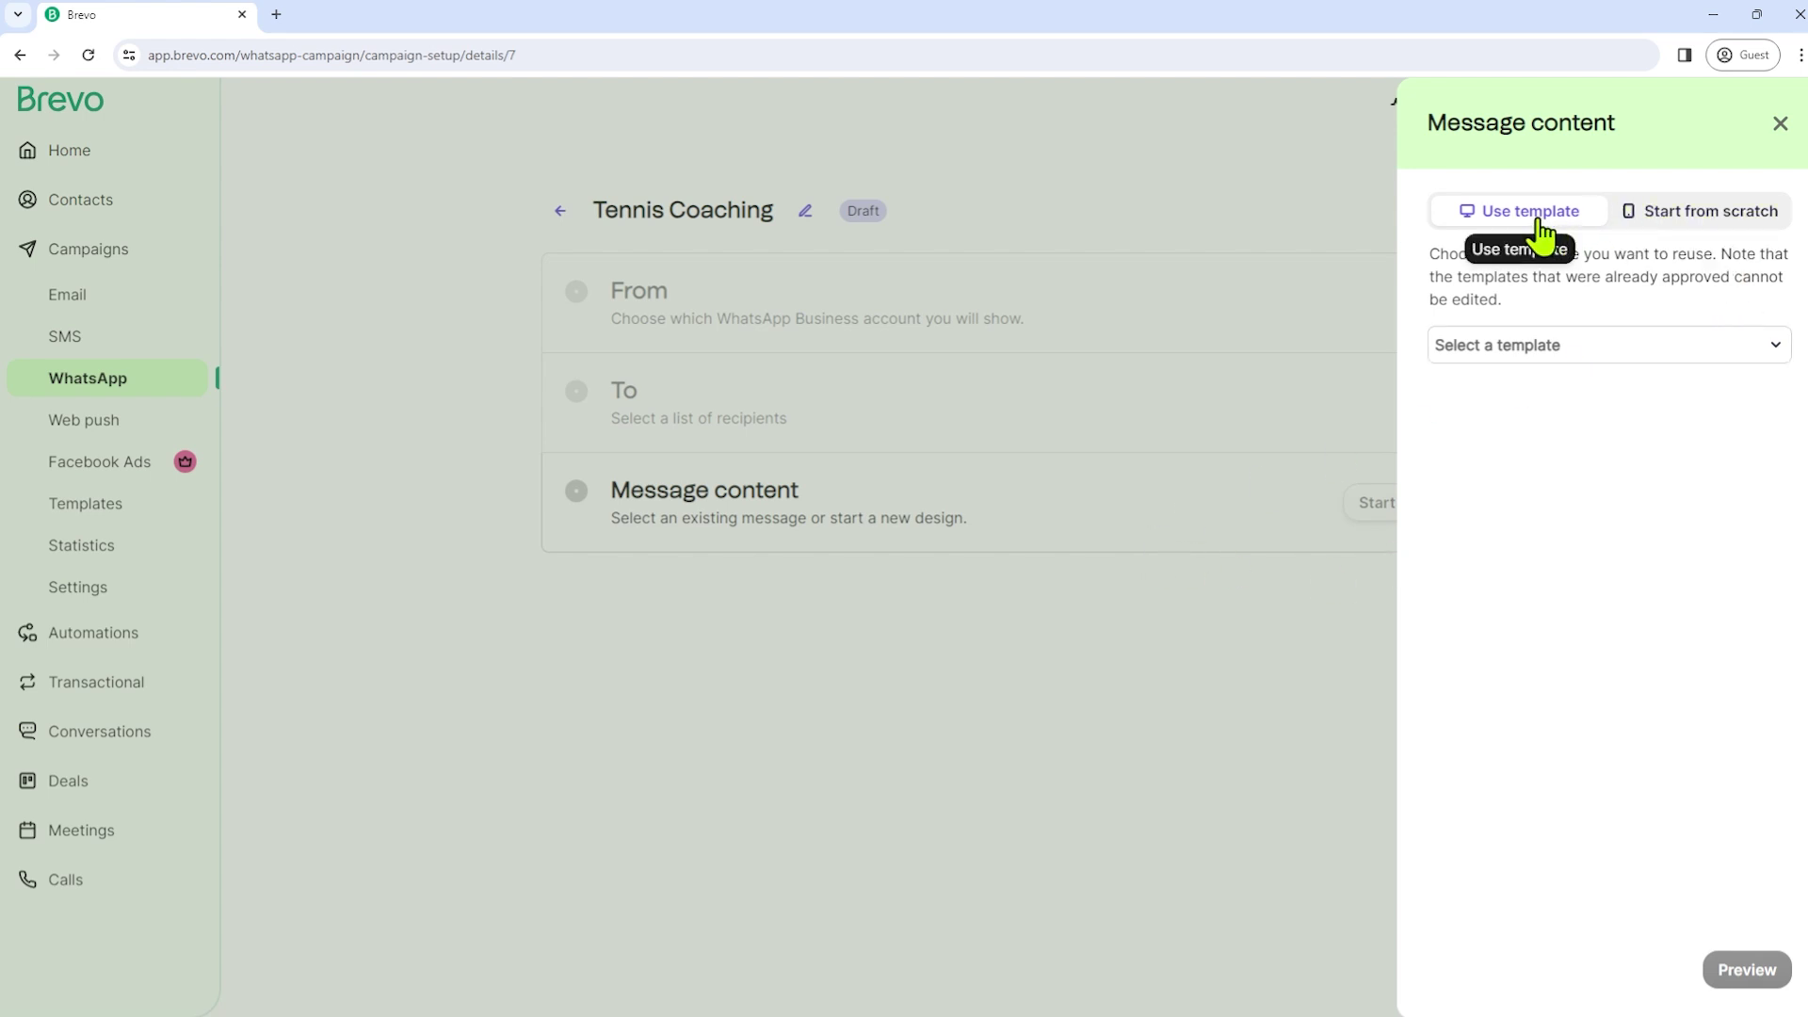
left_click(1716, 228)
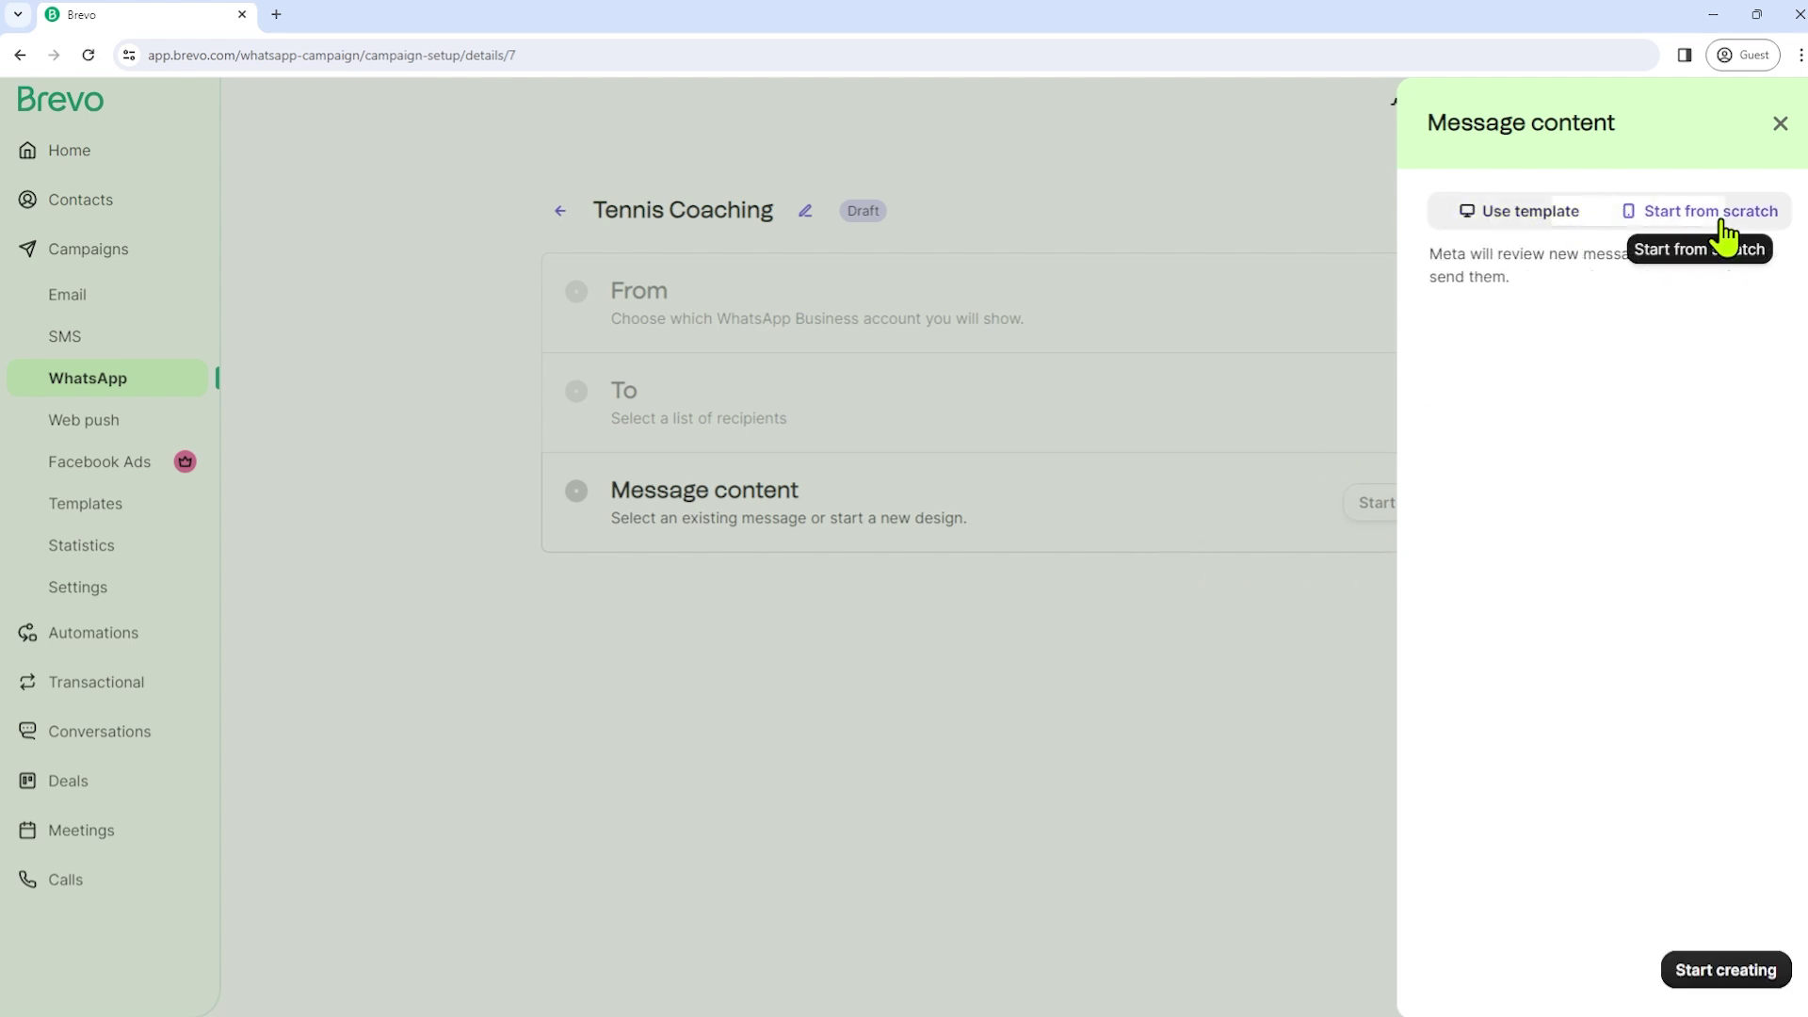
left_click(1541, 228)
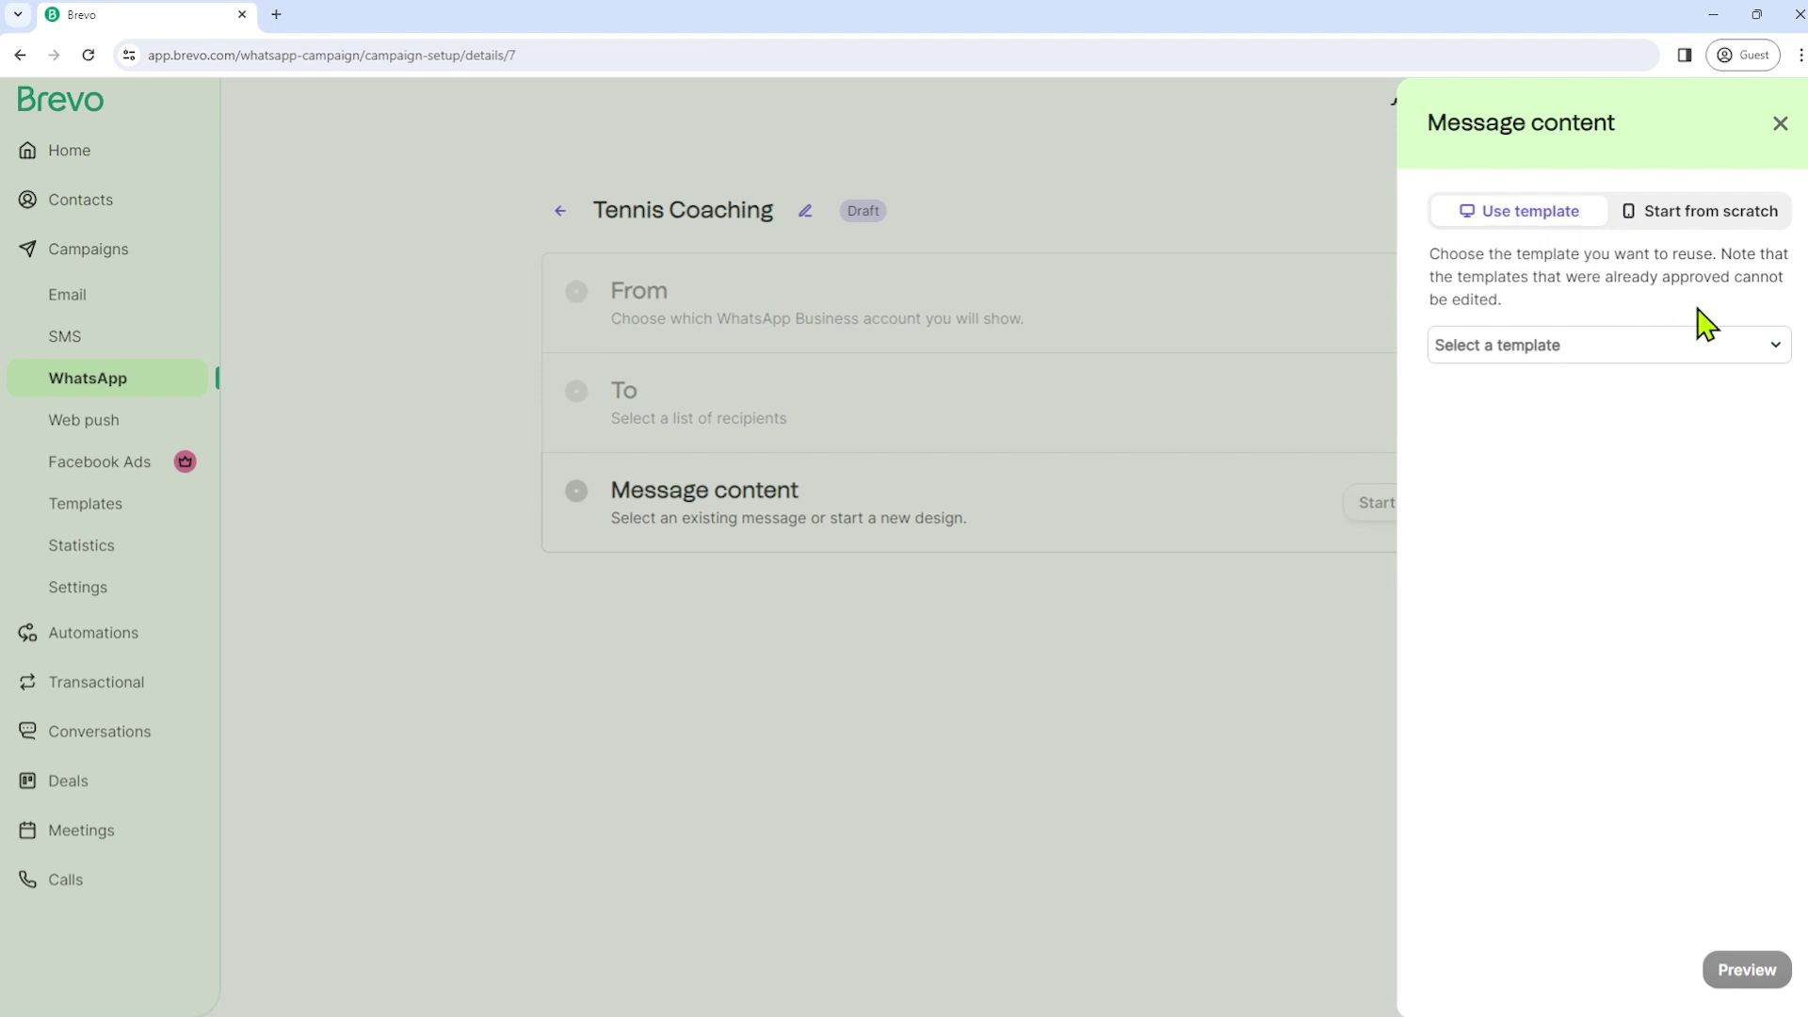
left_click(1658, 366)
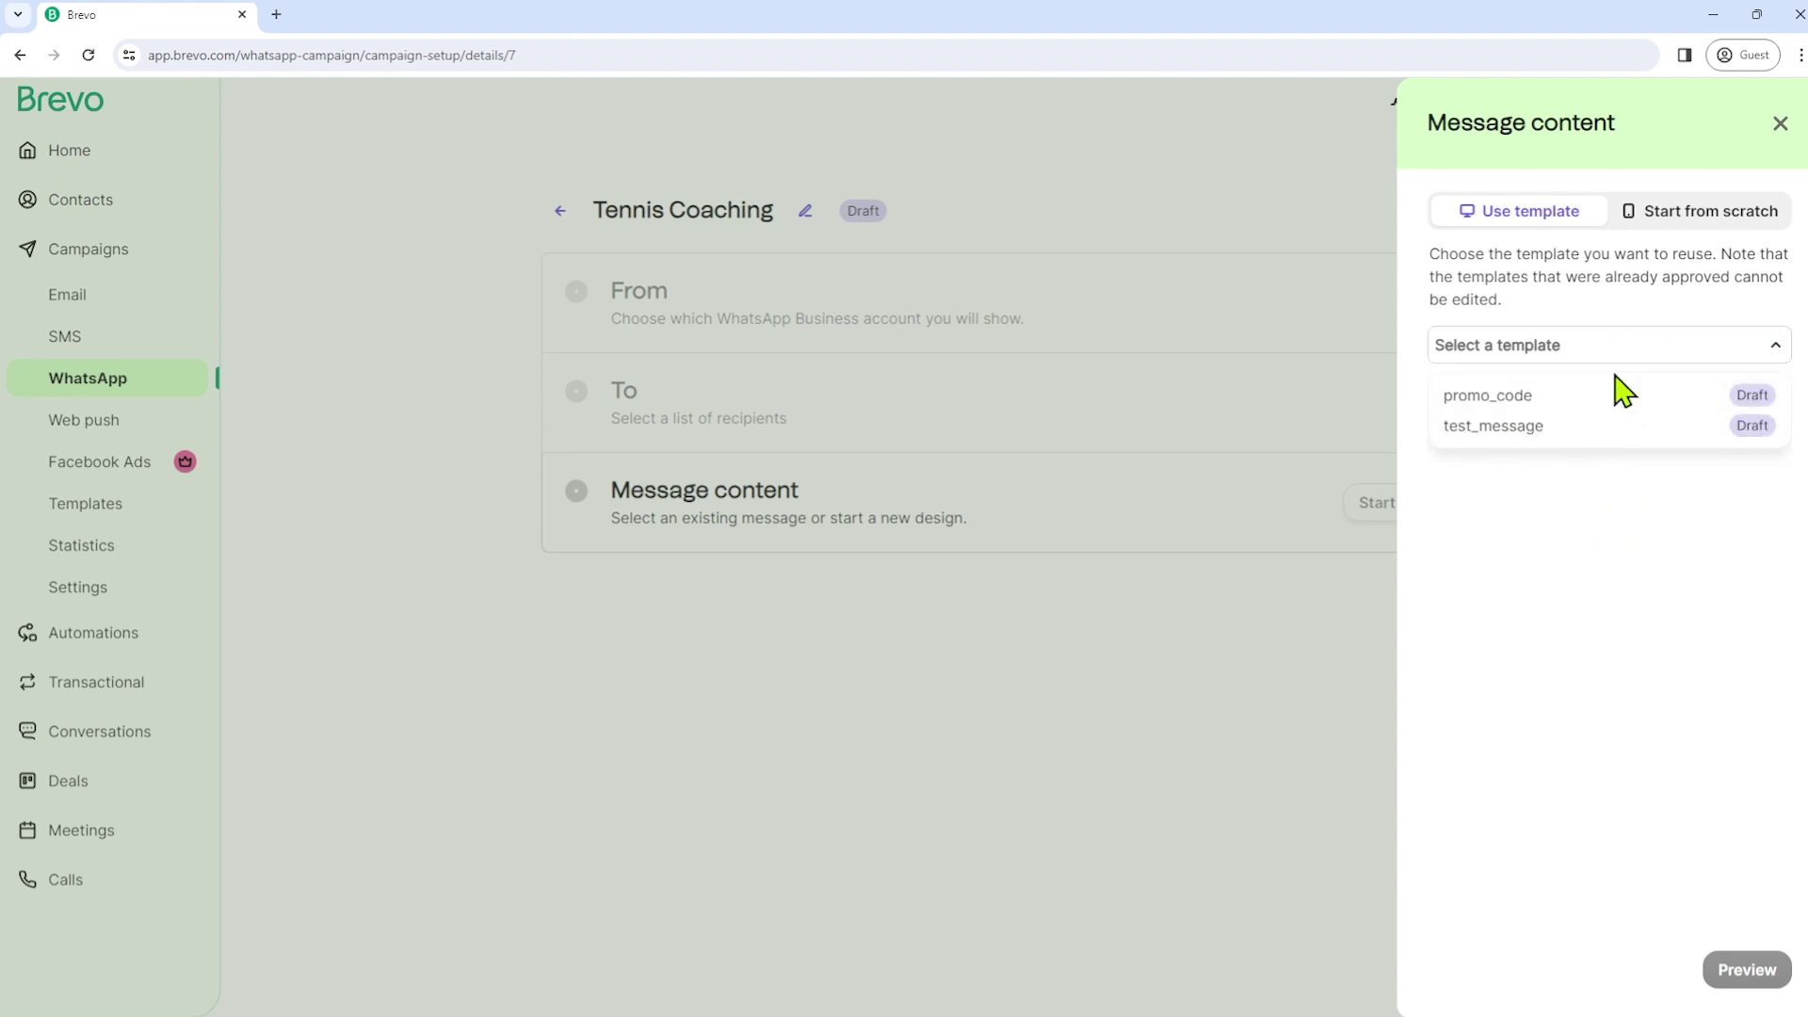
left_click(1607, 512)
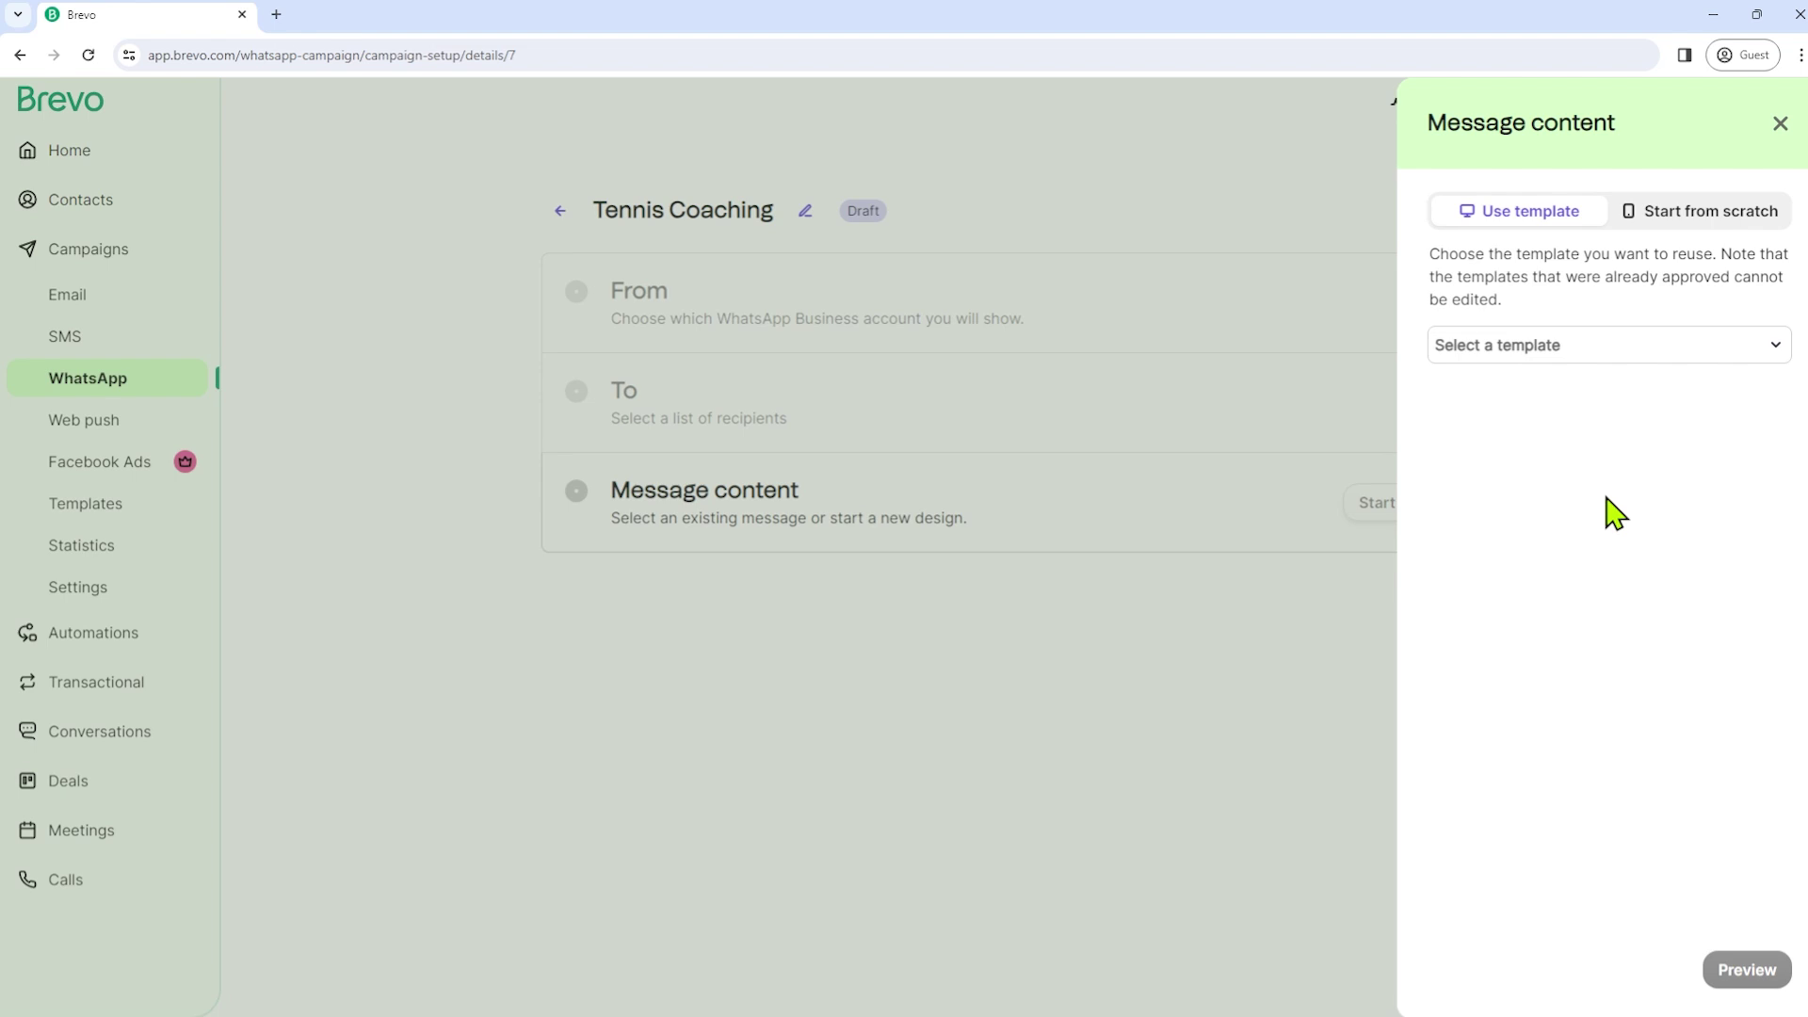
Start the message content from scratch and name the new WhatsApp template "tennis_special".
left_click(1699, 236)
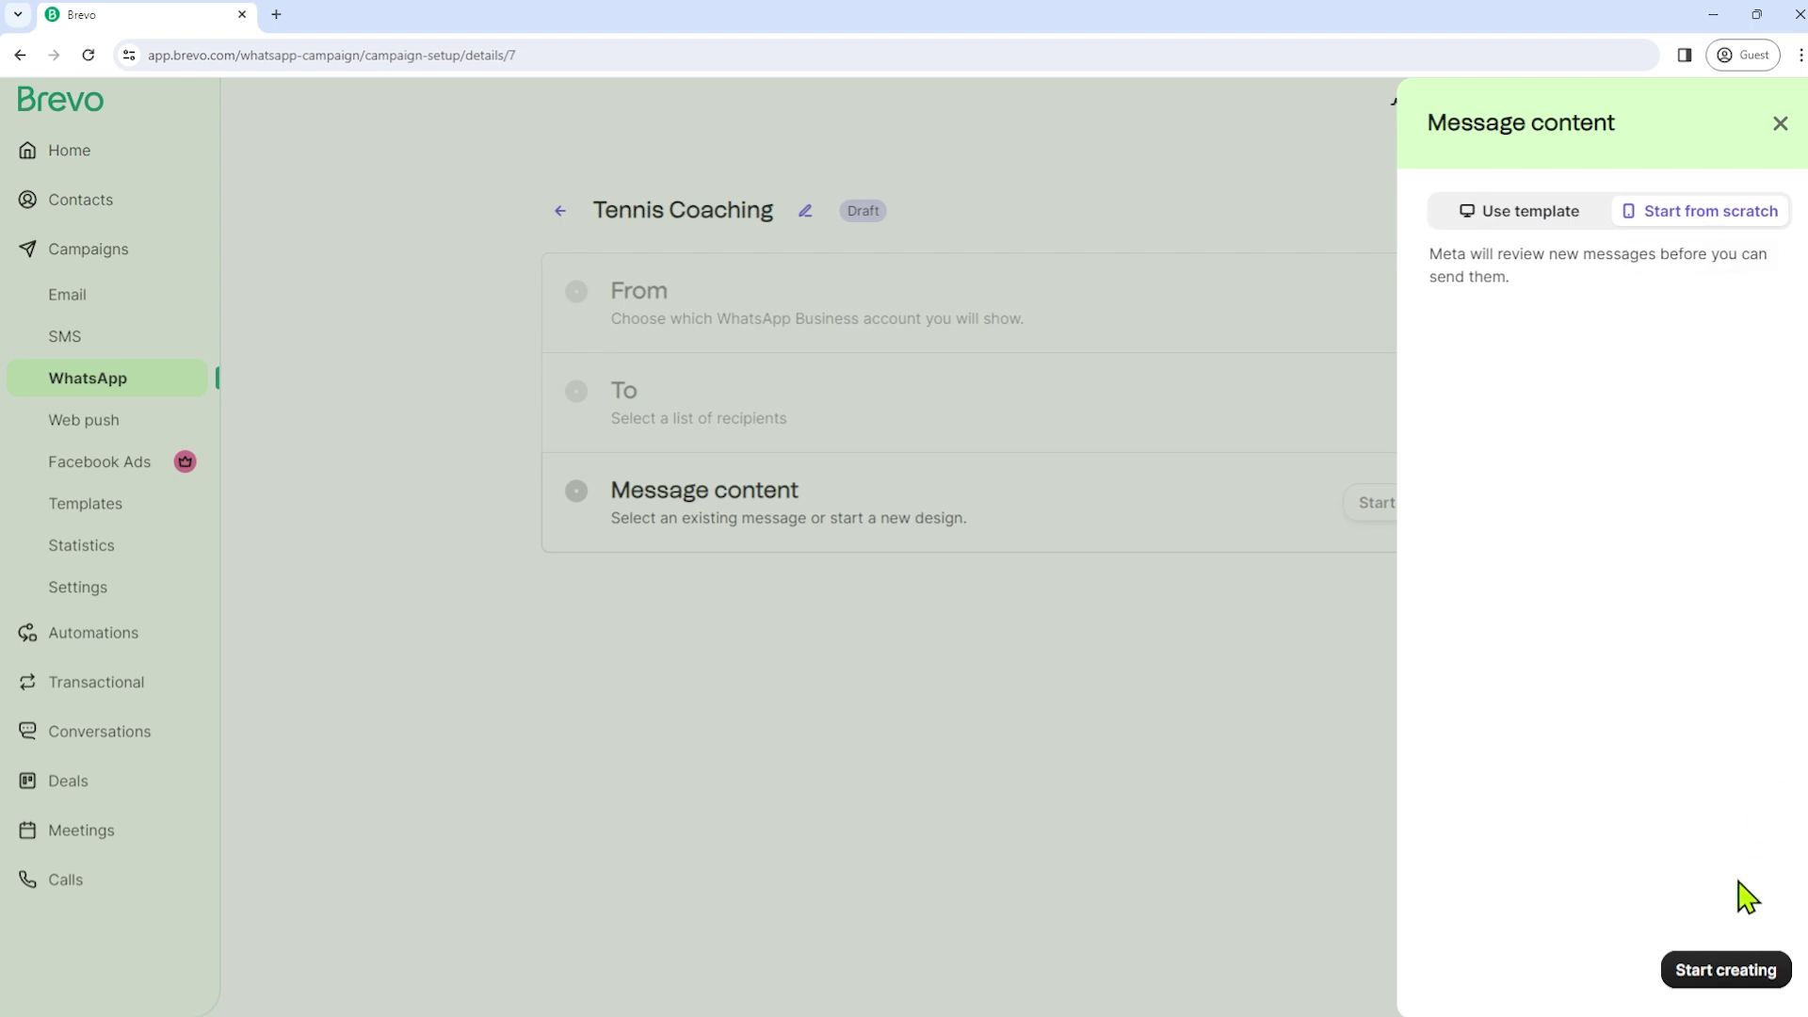
left_click(1727, 979)
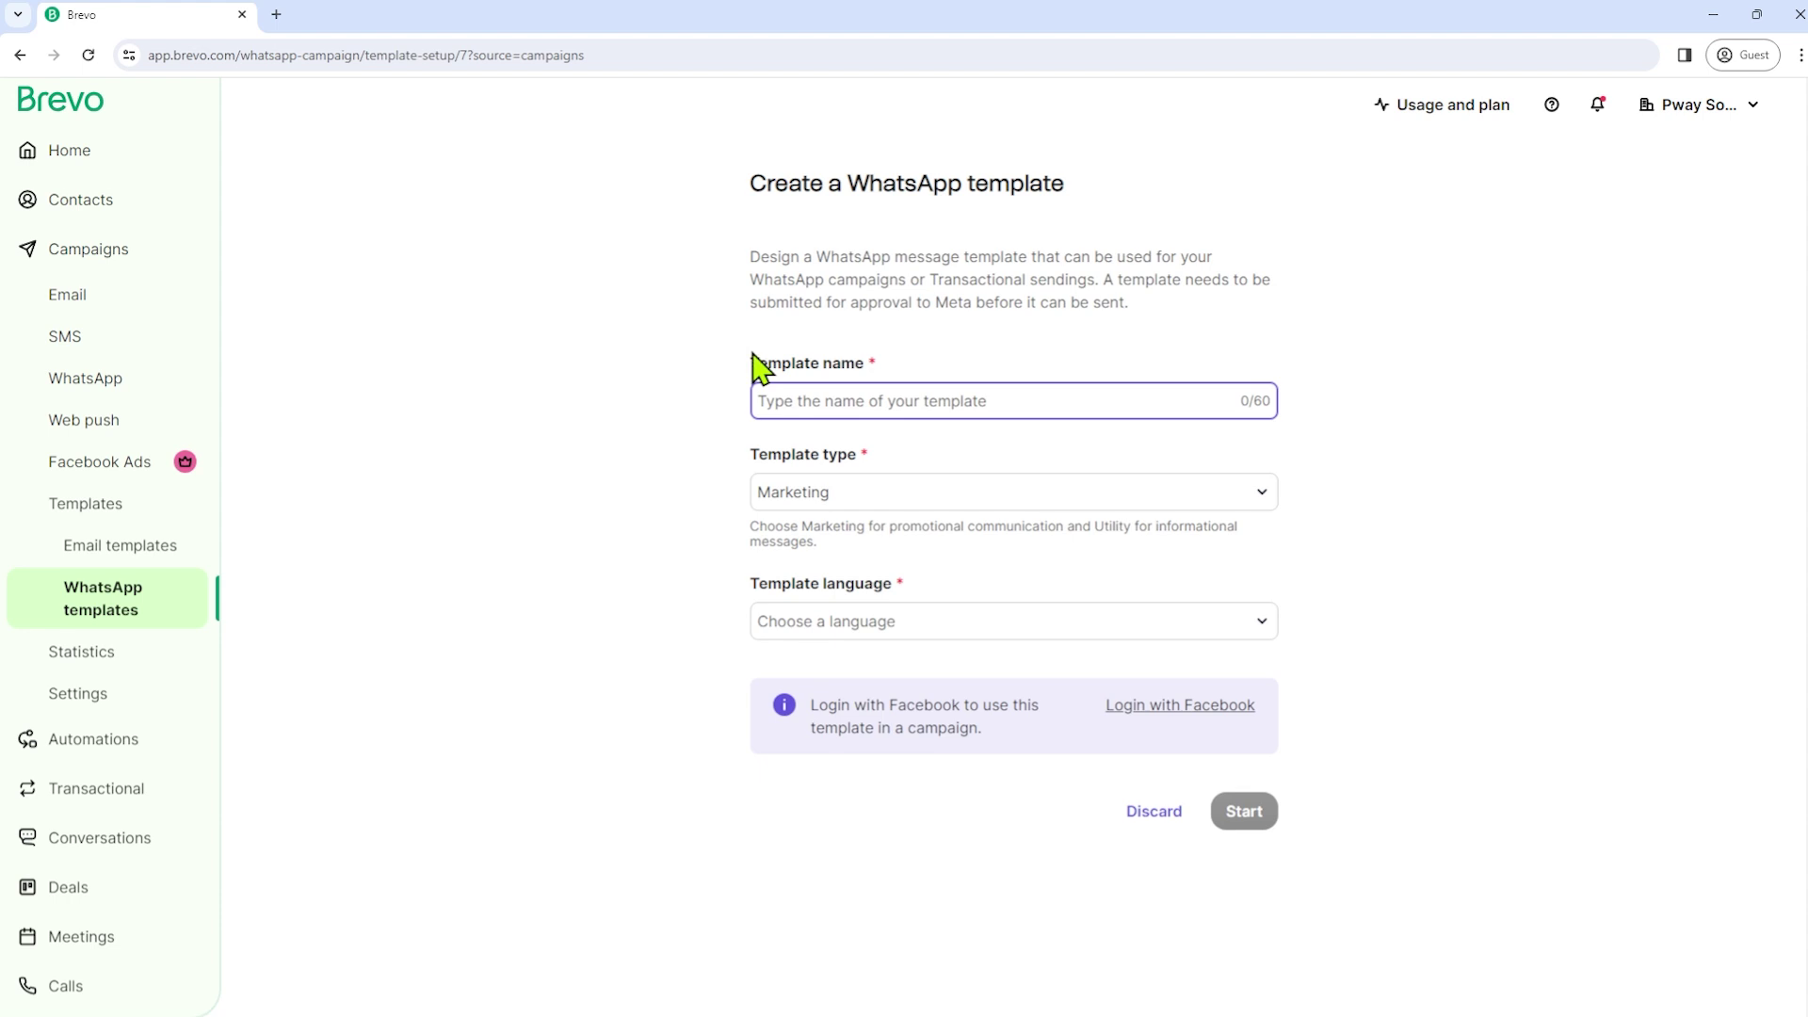
left_click_drag(738, 381, 879, 377)
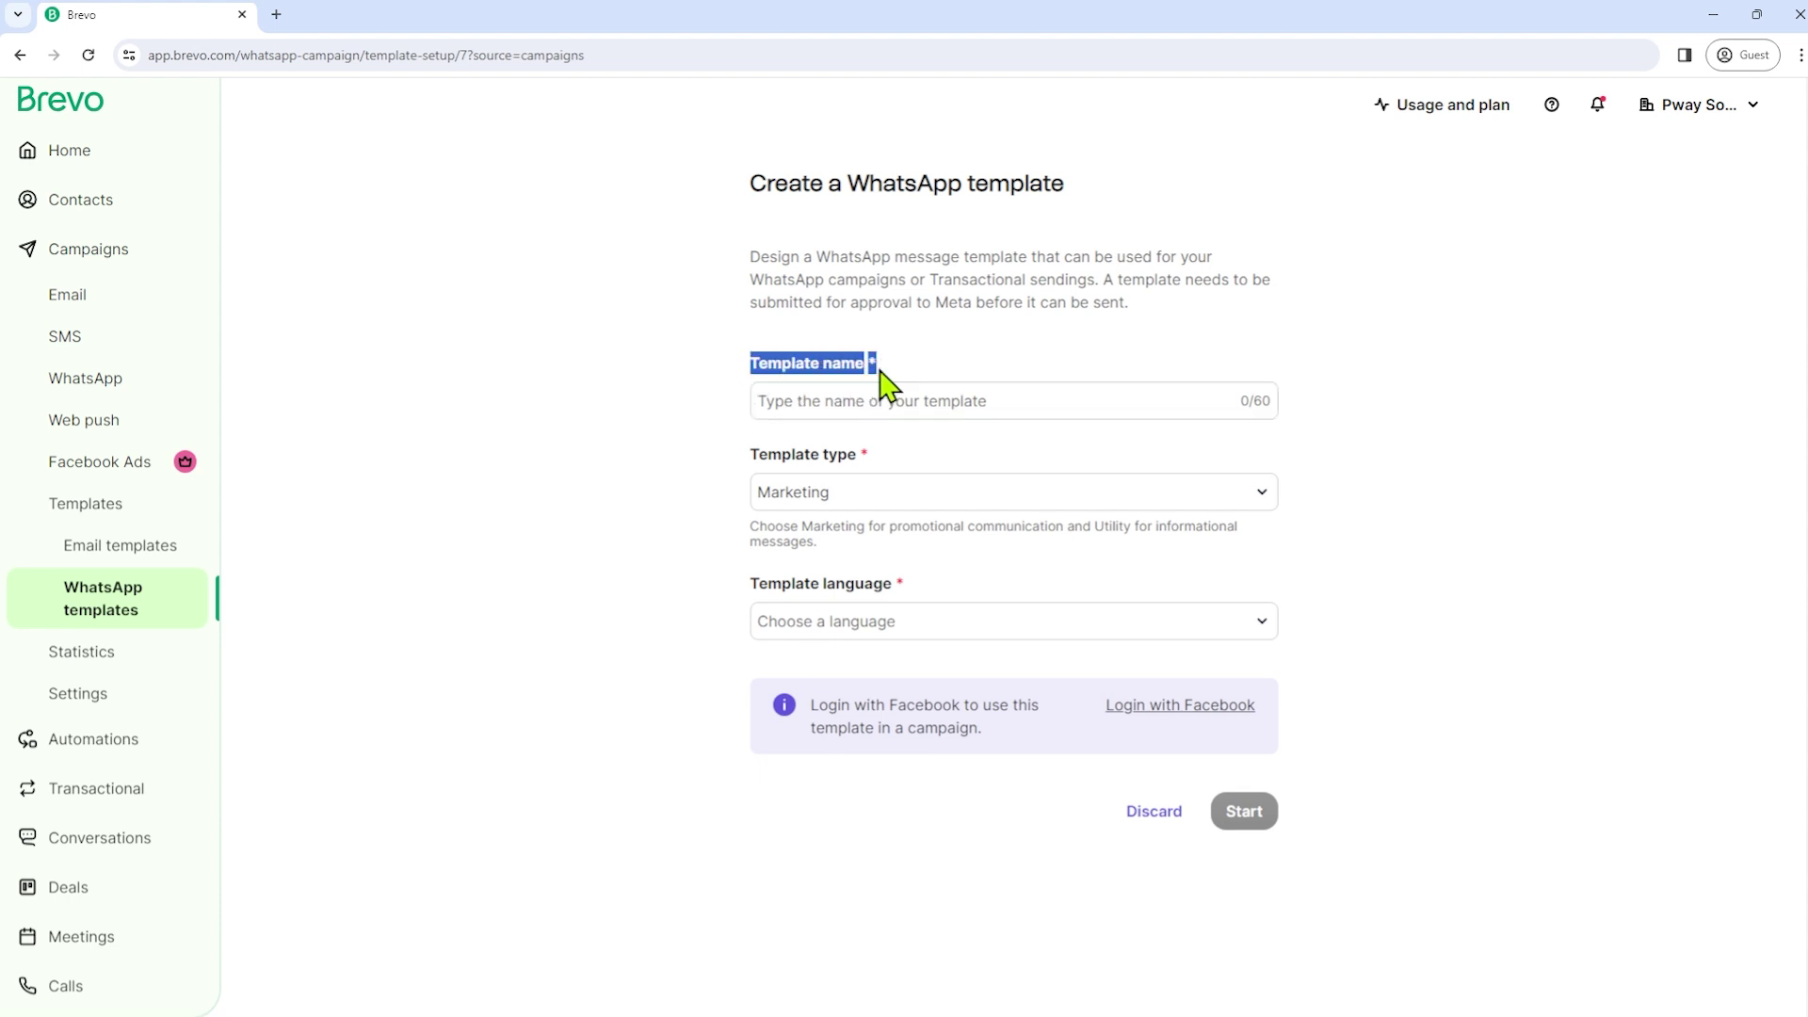
left_click(933, 405)
type("tennis")
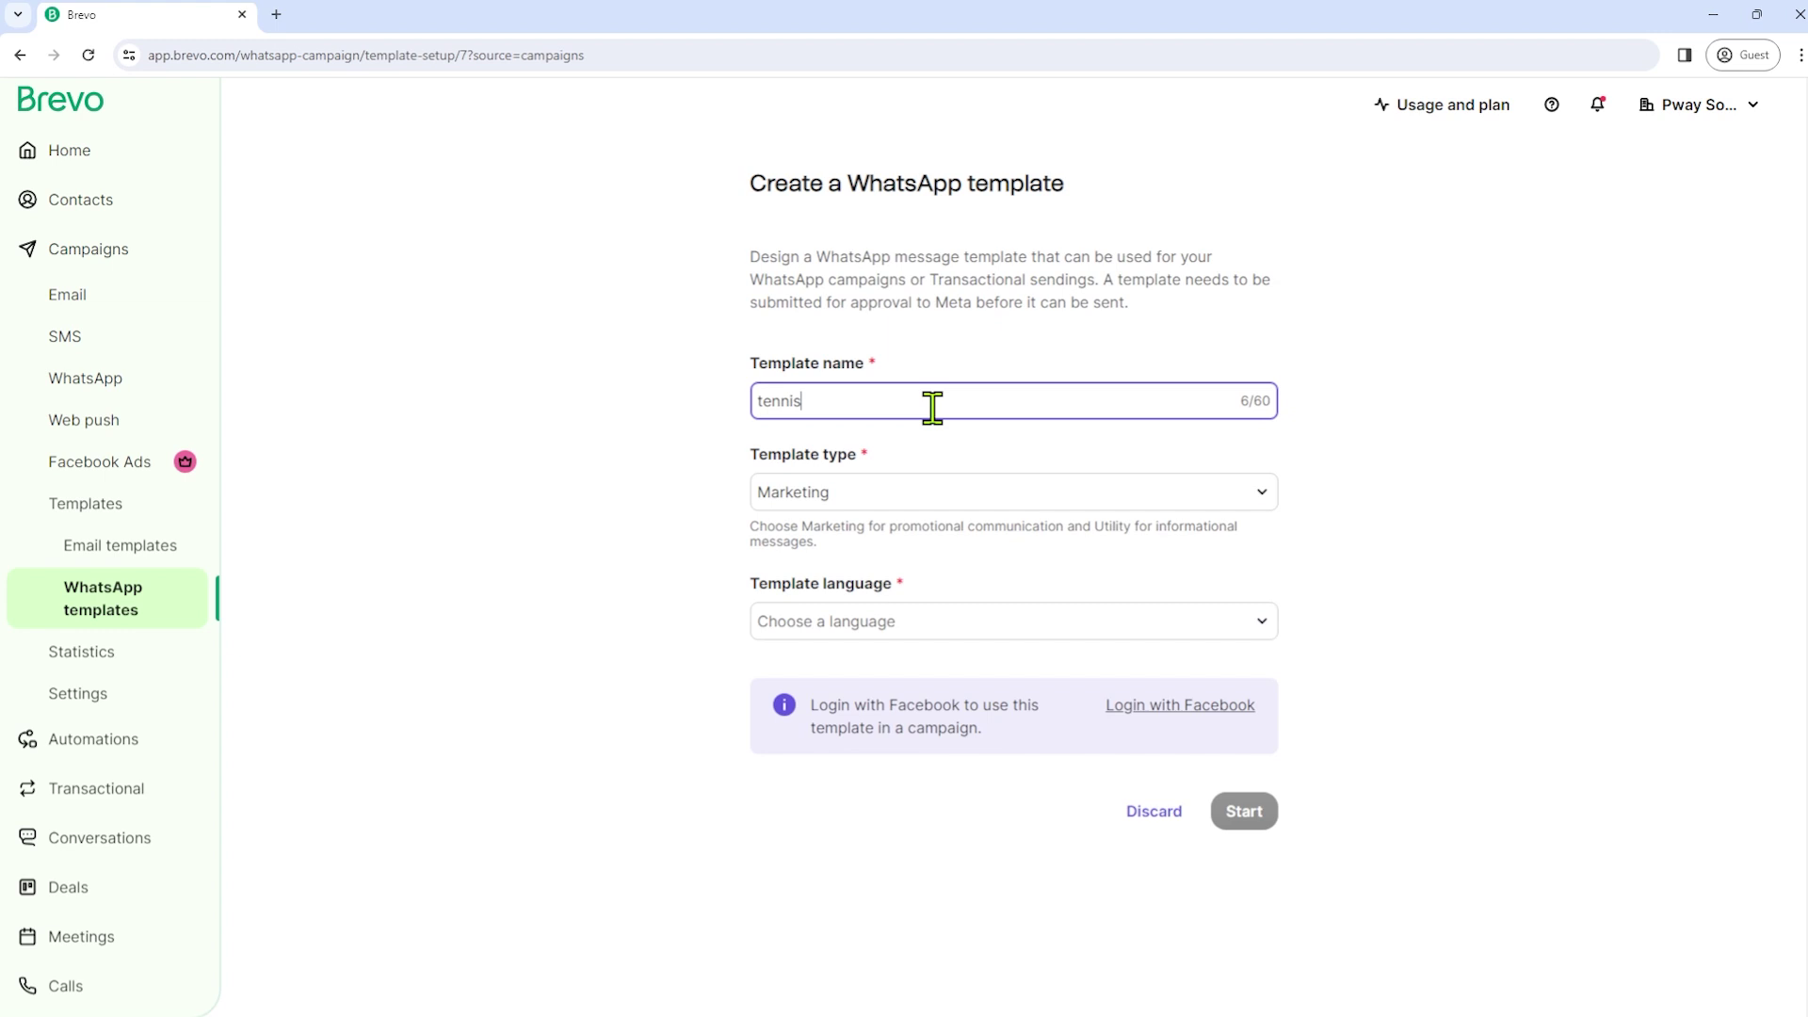
type("_special")
Try Utility as the template type, and set it back to Marketing.
left_click(888, 506)
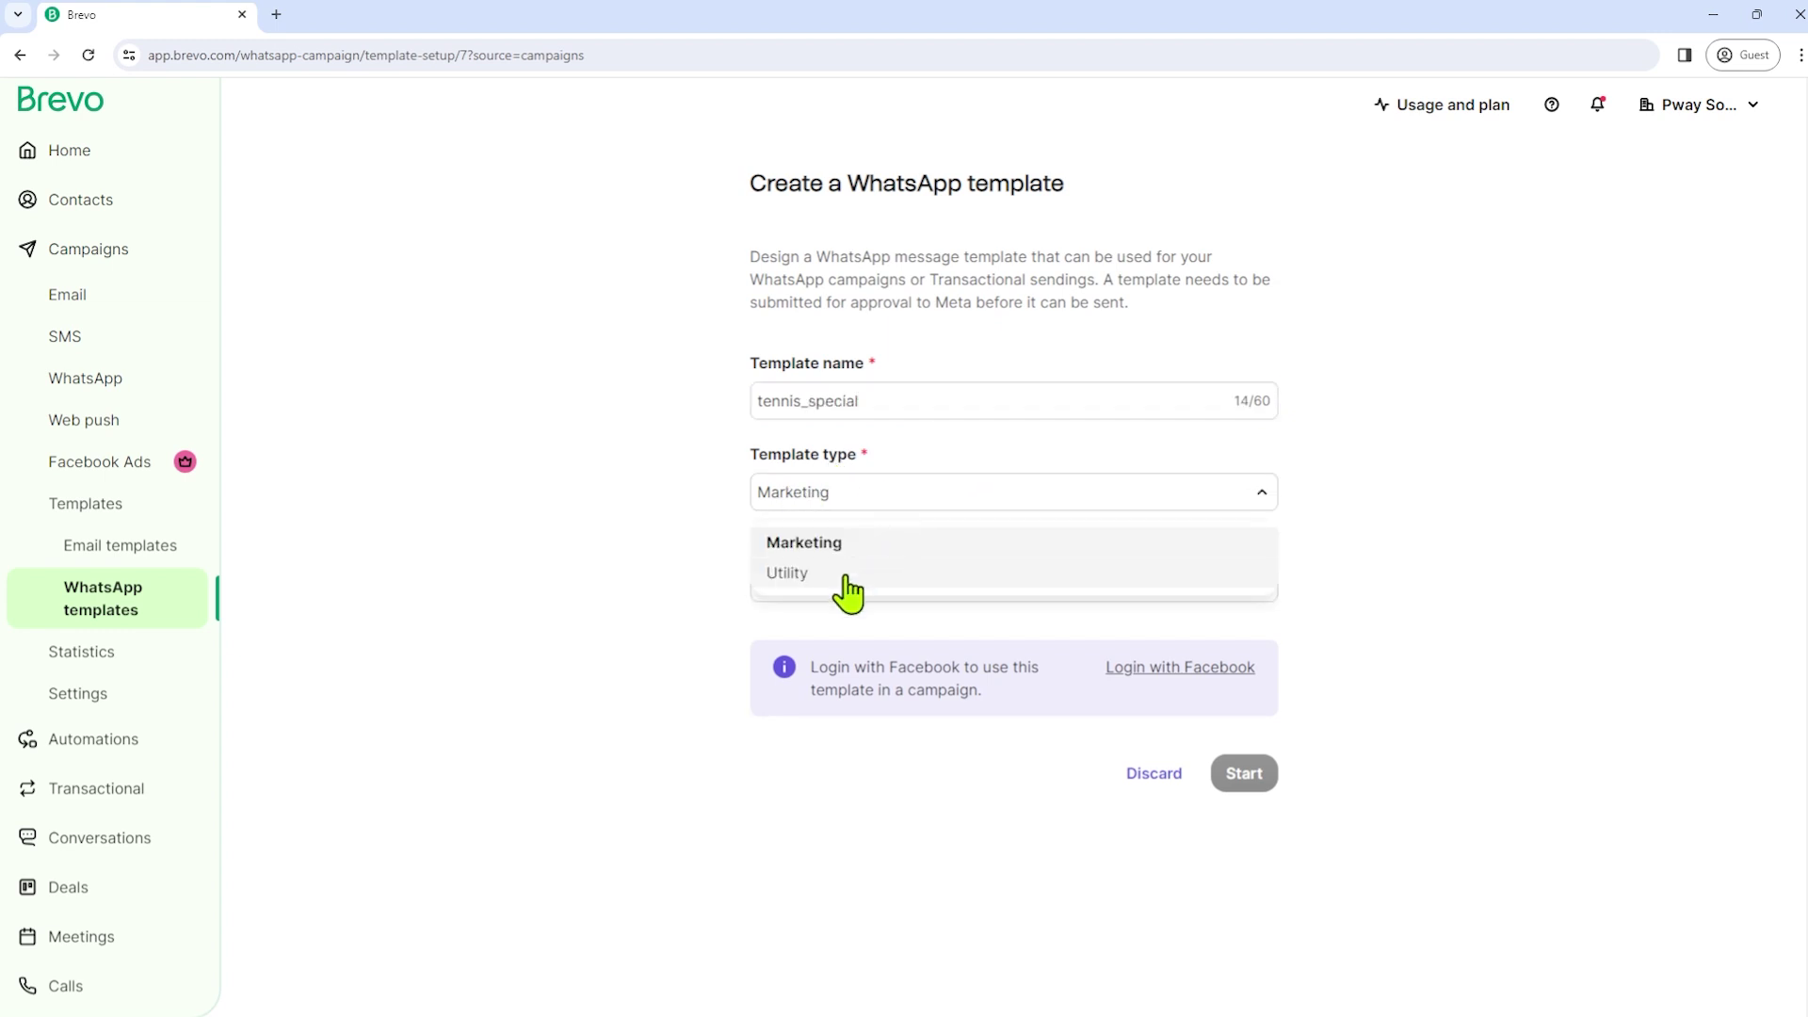
left_click(845, 576)
left_click(896, 508)
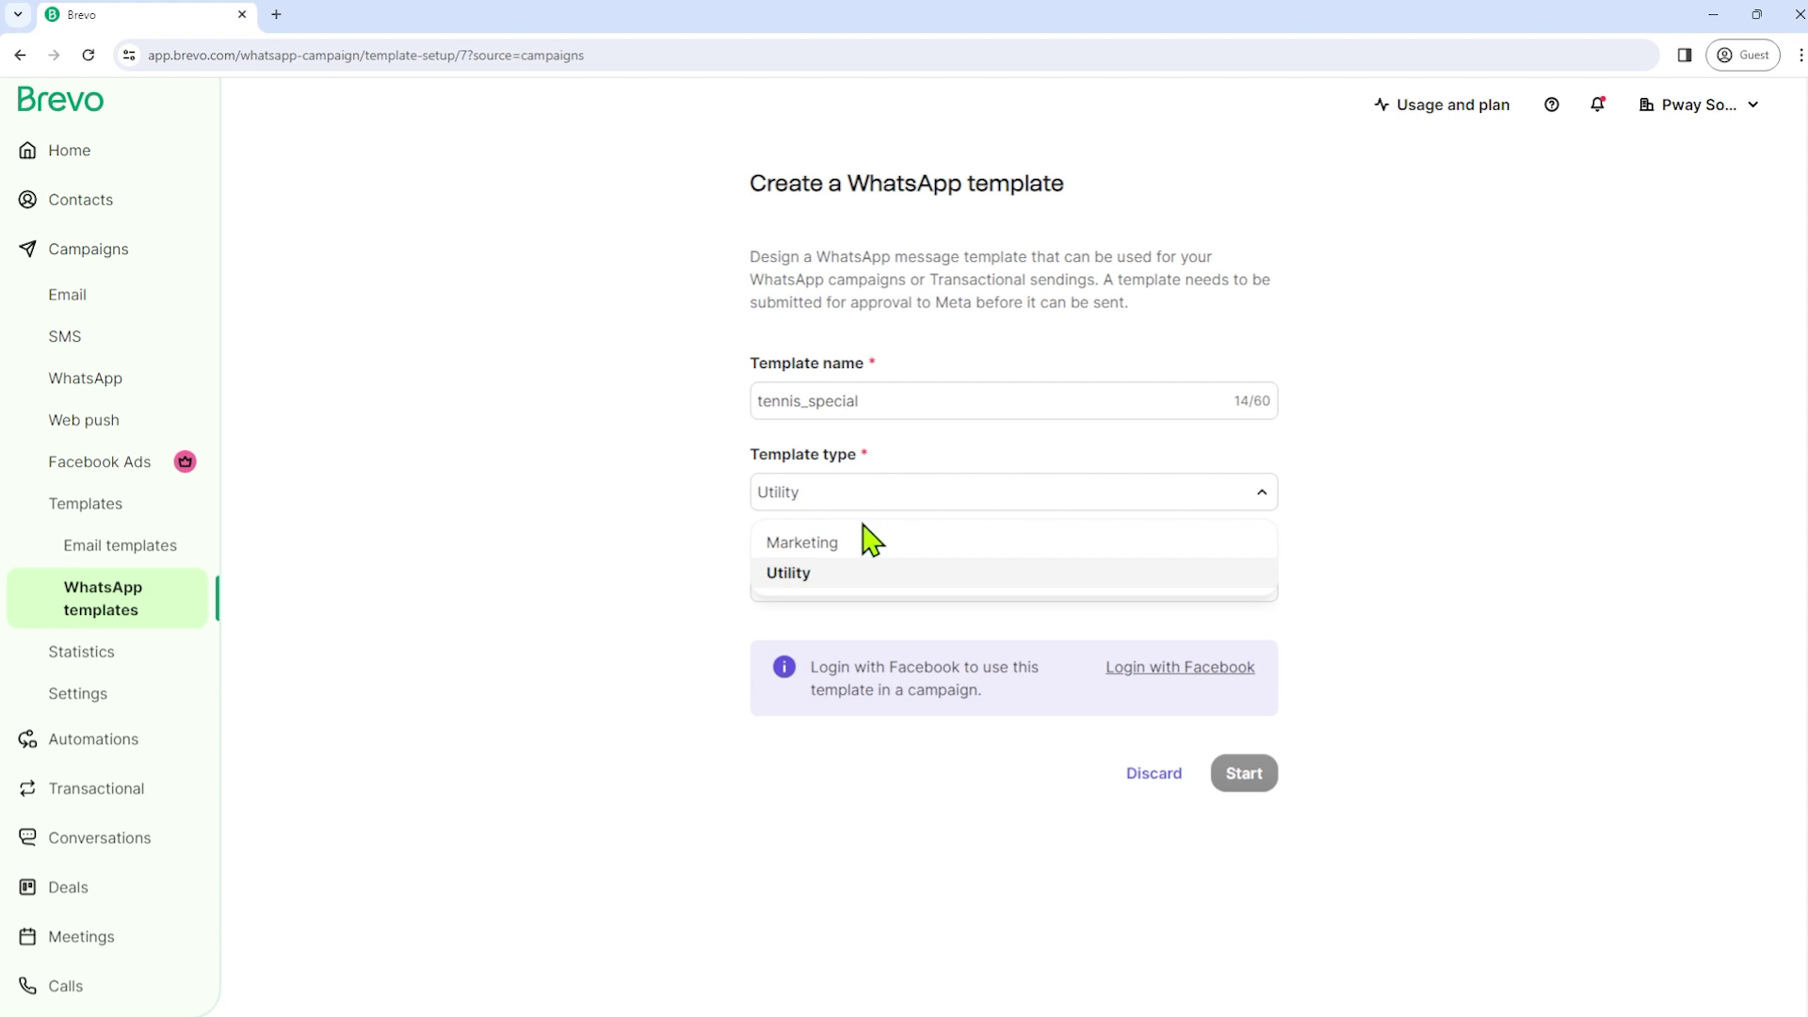
left_click(849, 545)
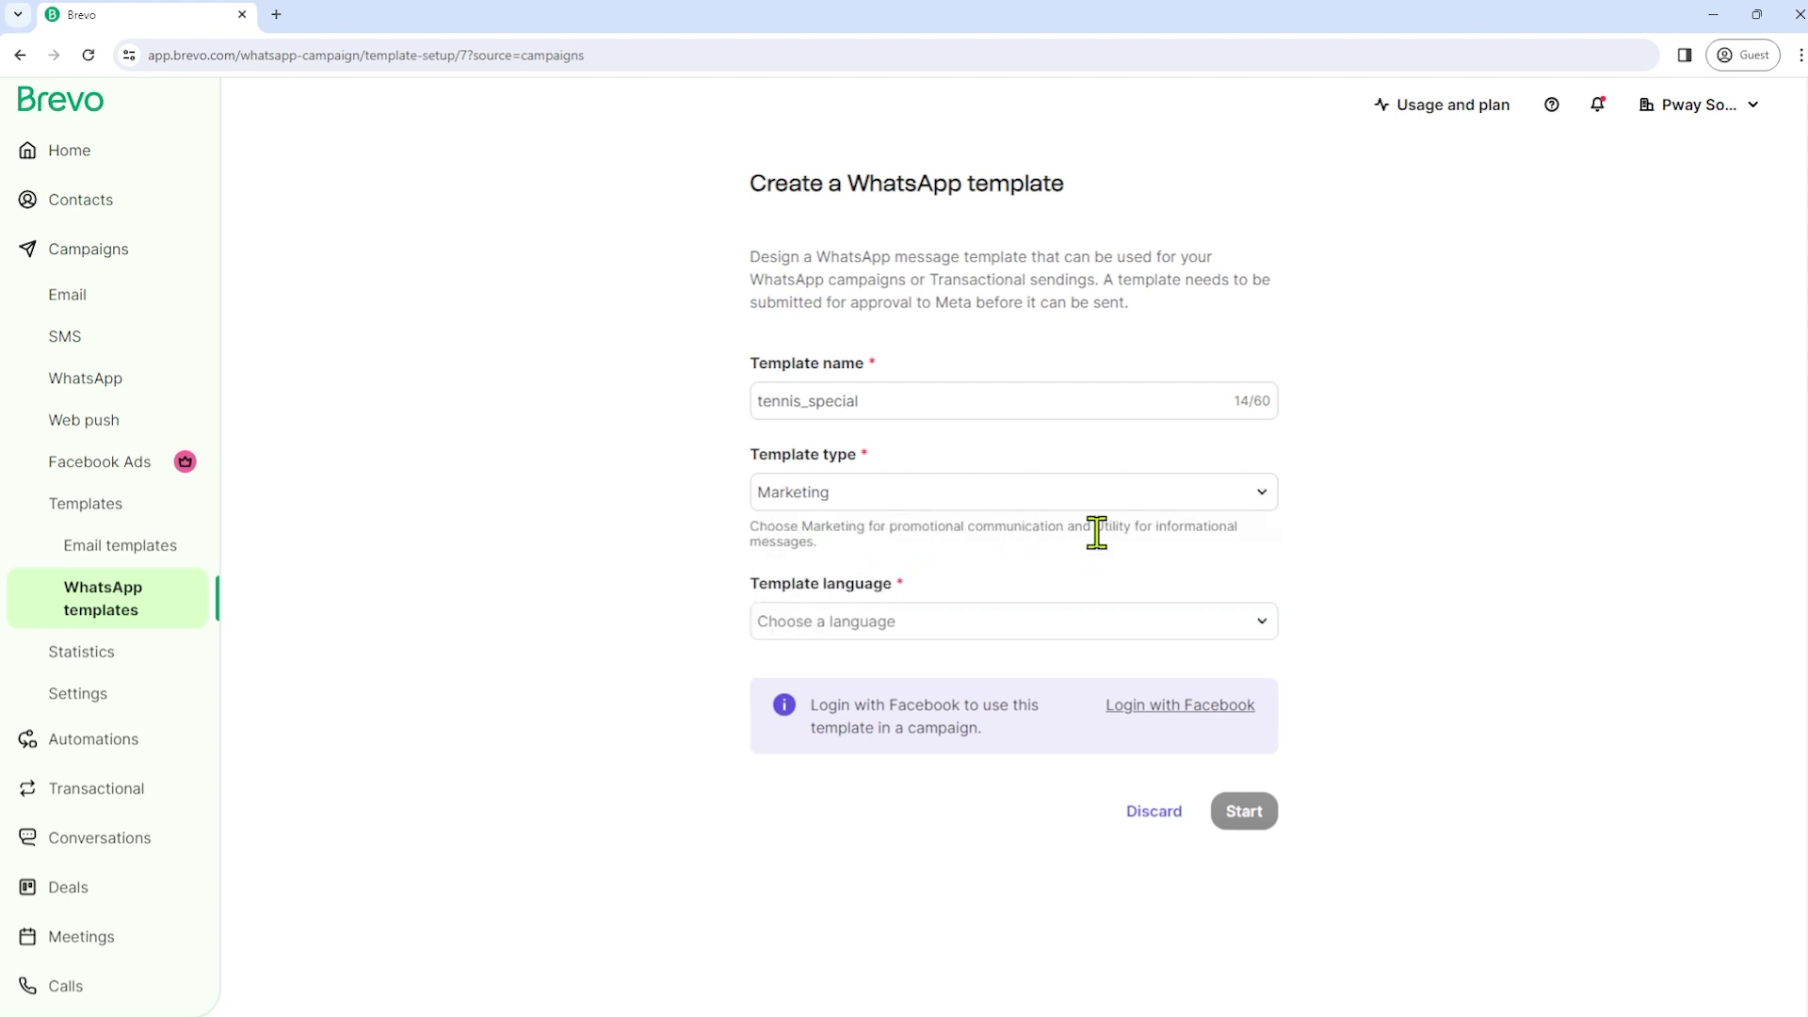
Read the hint on Marketing and Utility template types, and keep Marketing as the template type.
left_click_drag(751, 526, 1102, 561)
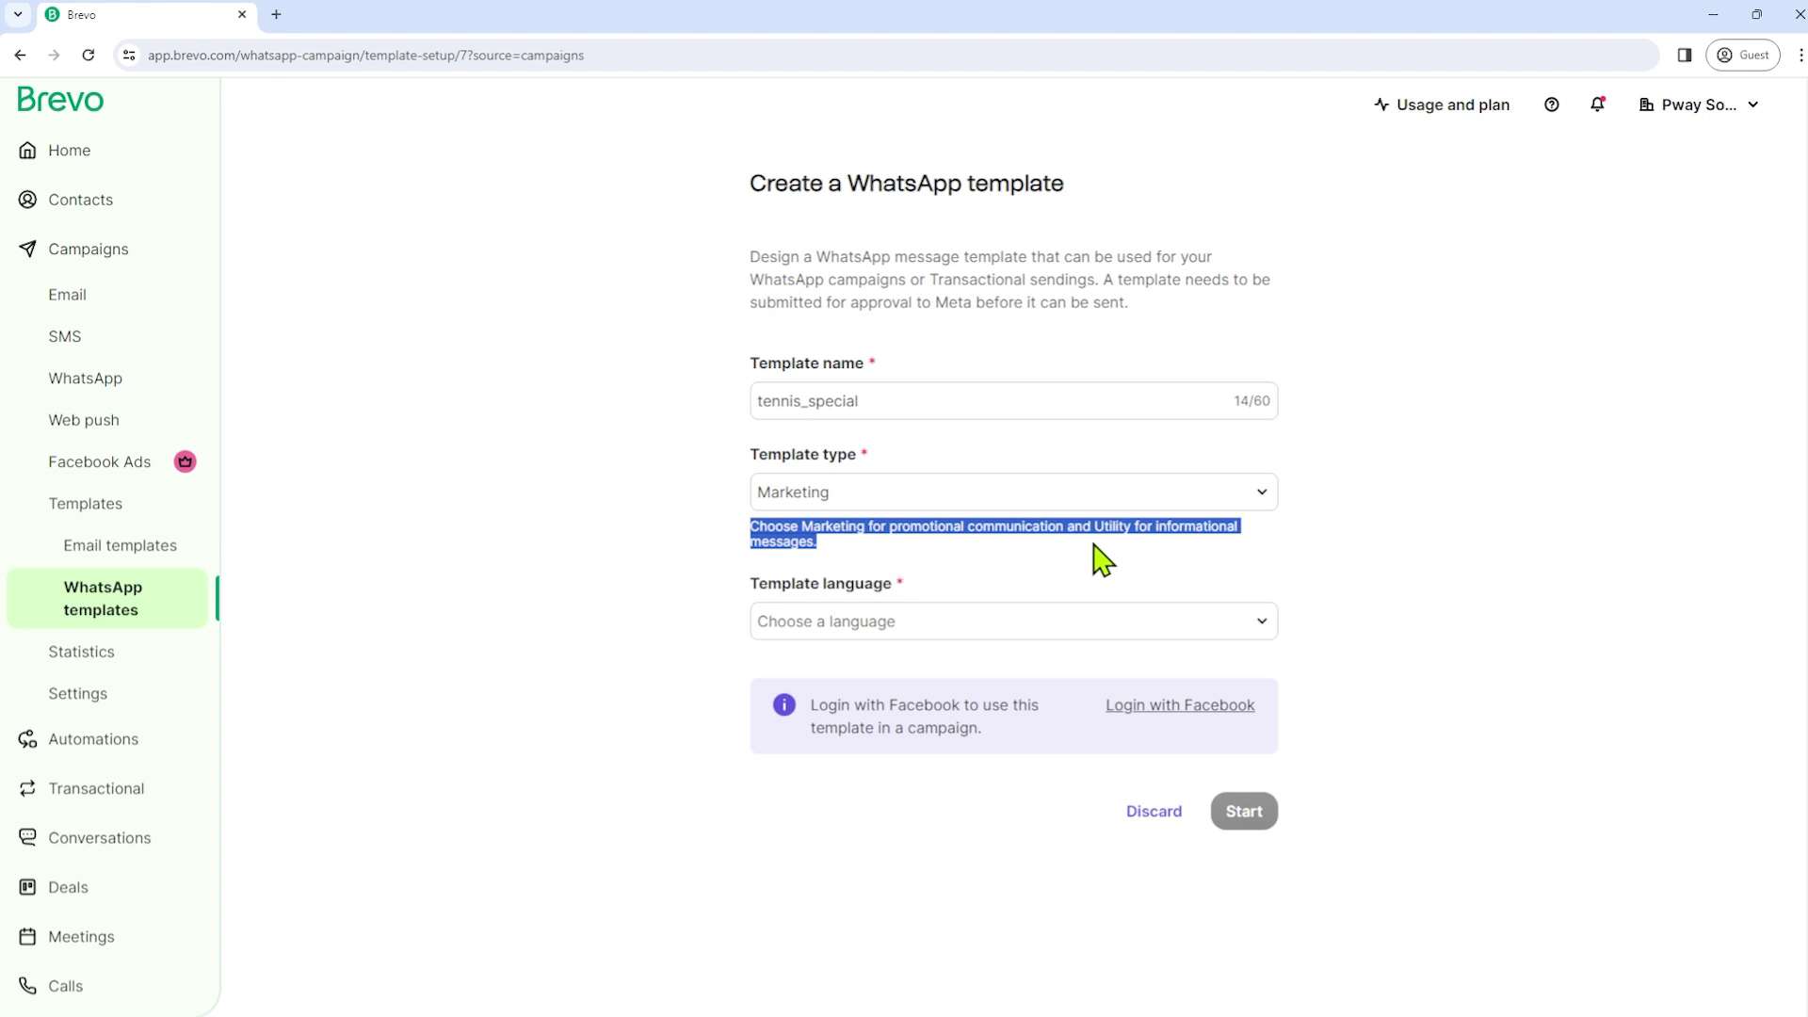
left_click(942, 544)
left_click(1144, 499)
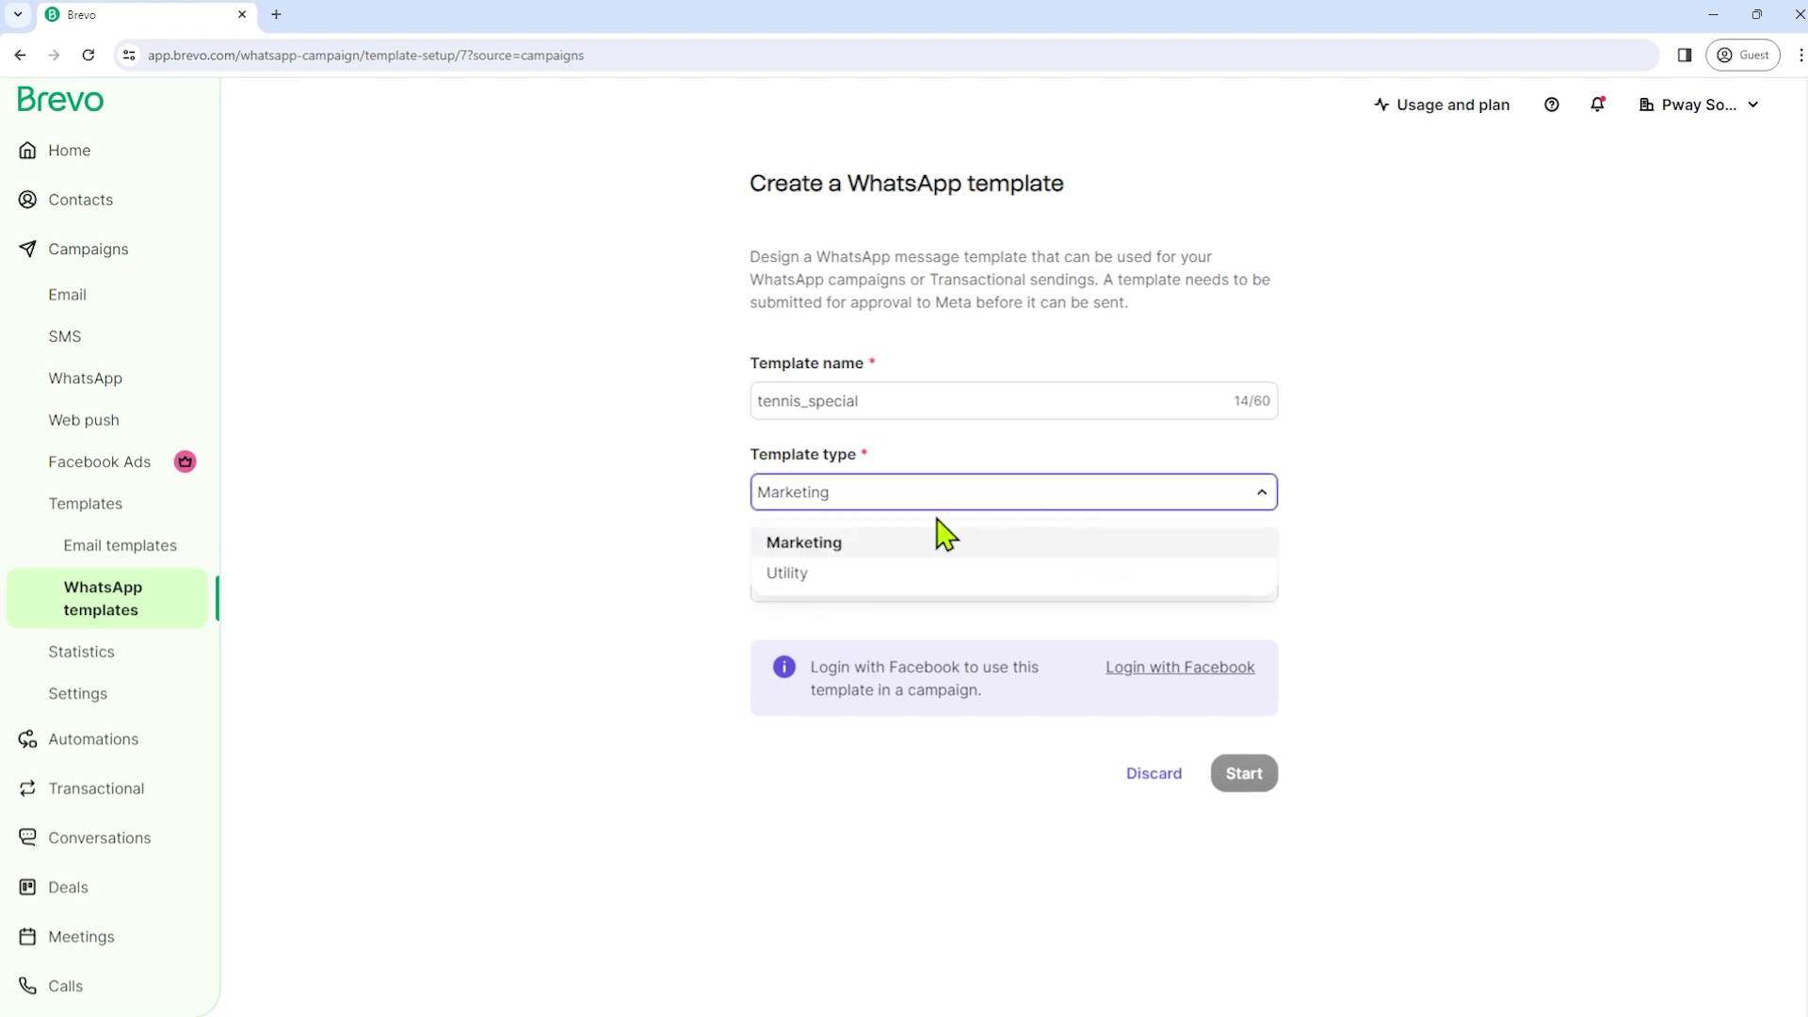
left_click(842, 543)
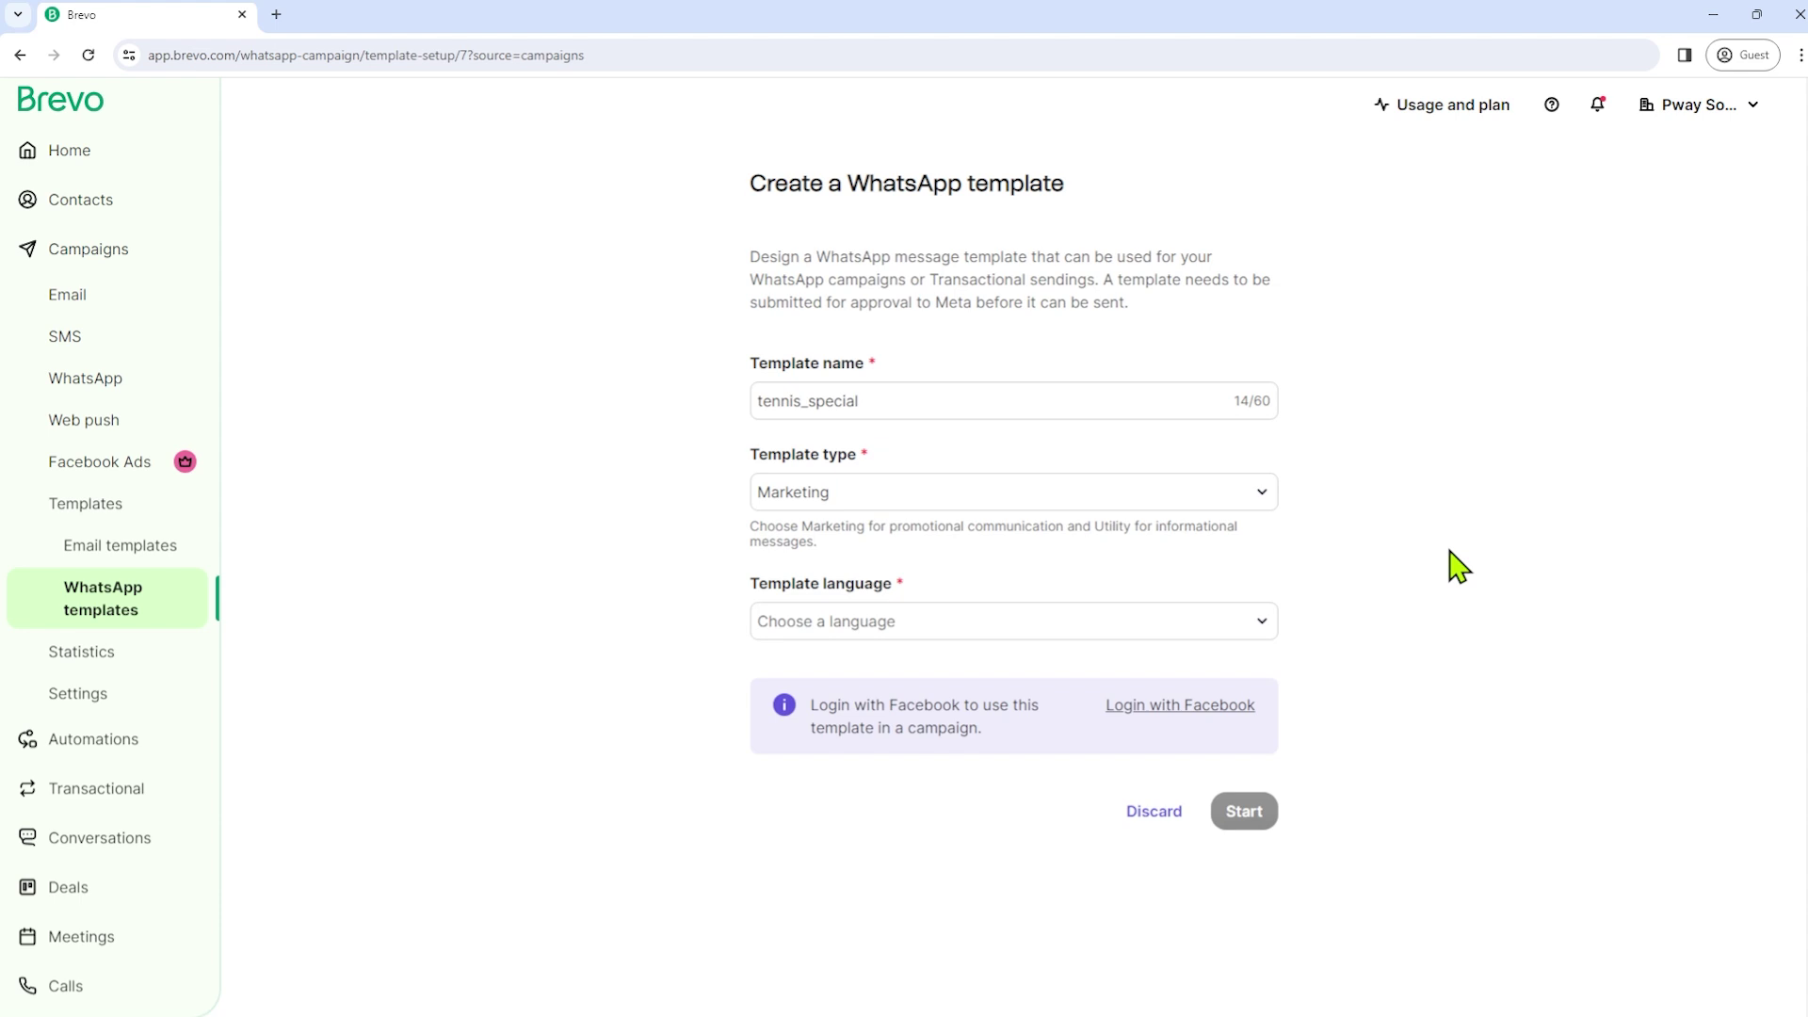
Set the template language to English (US) and start building the template.
left_click(935, 626)
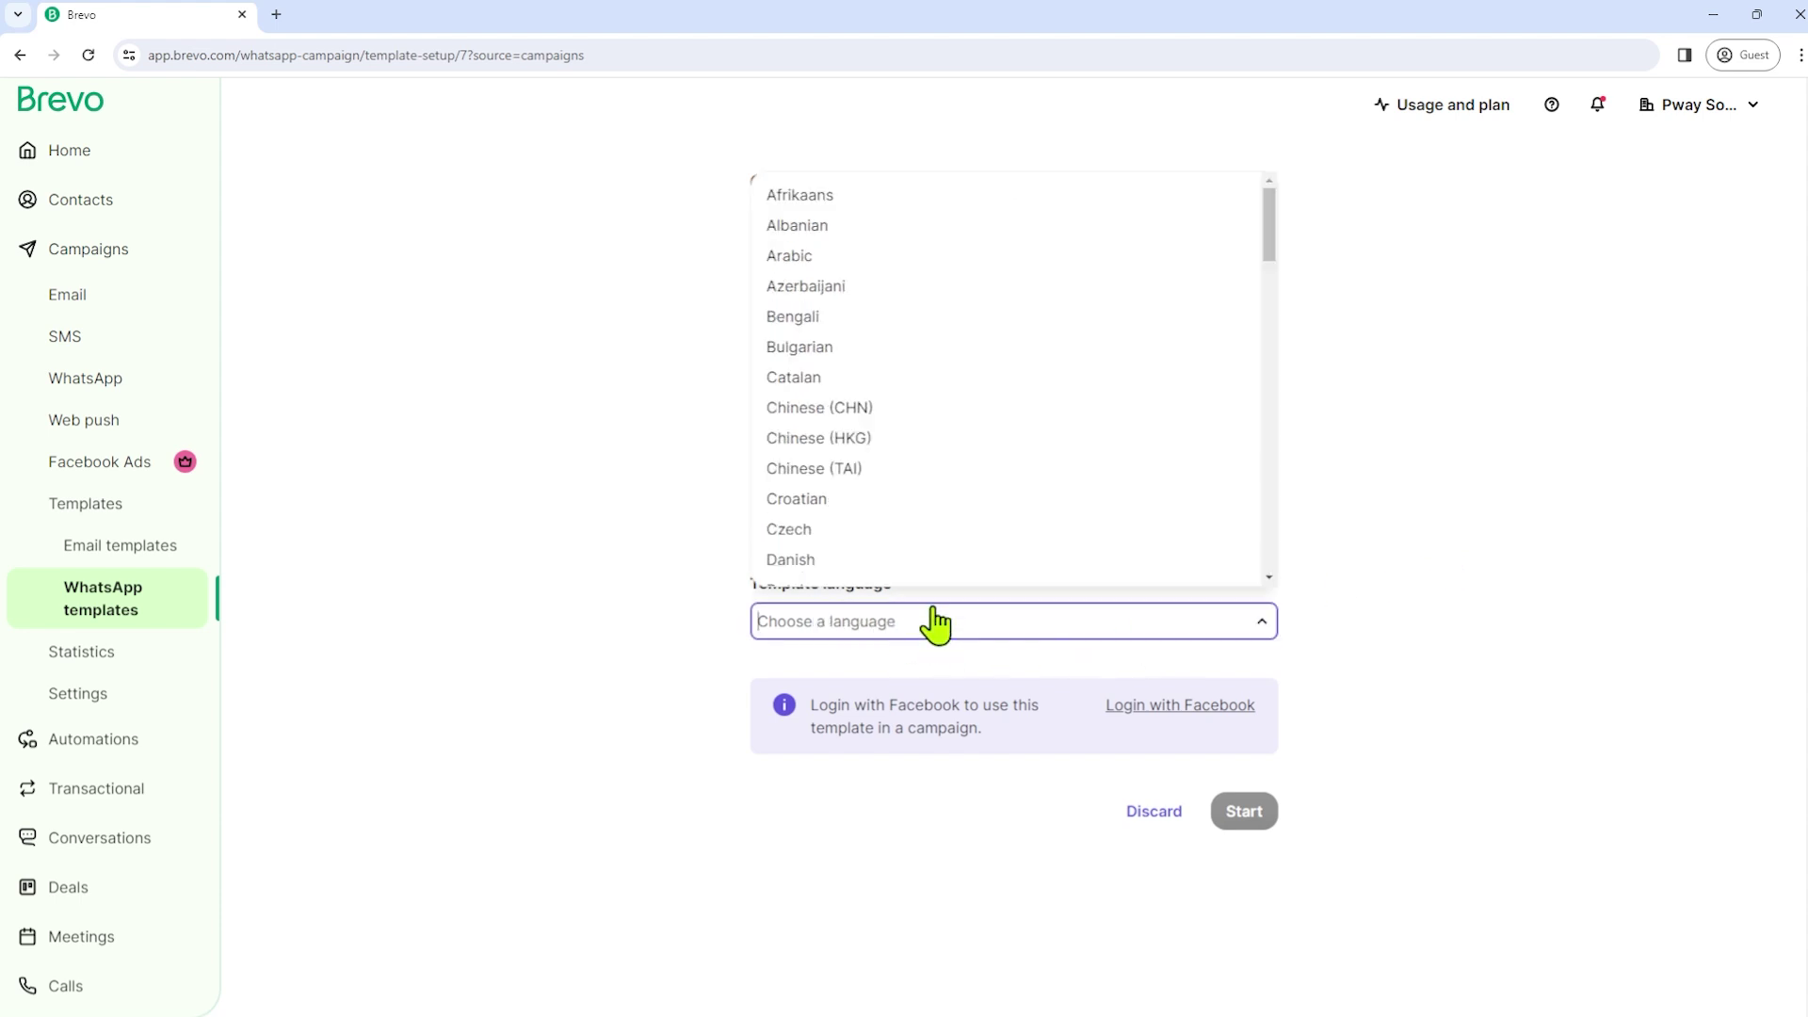
scroll(977, 442, "down", 4)
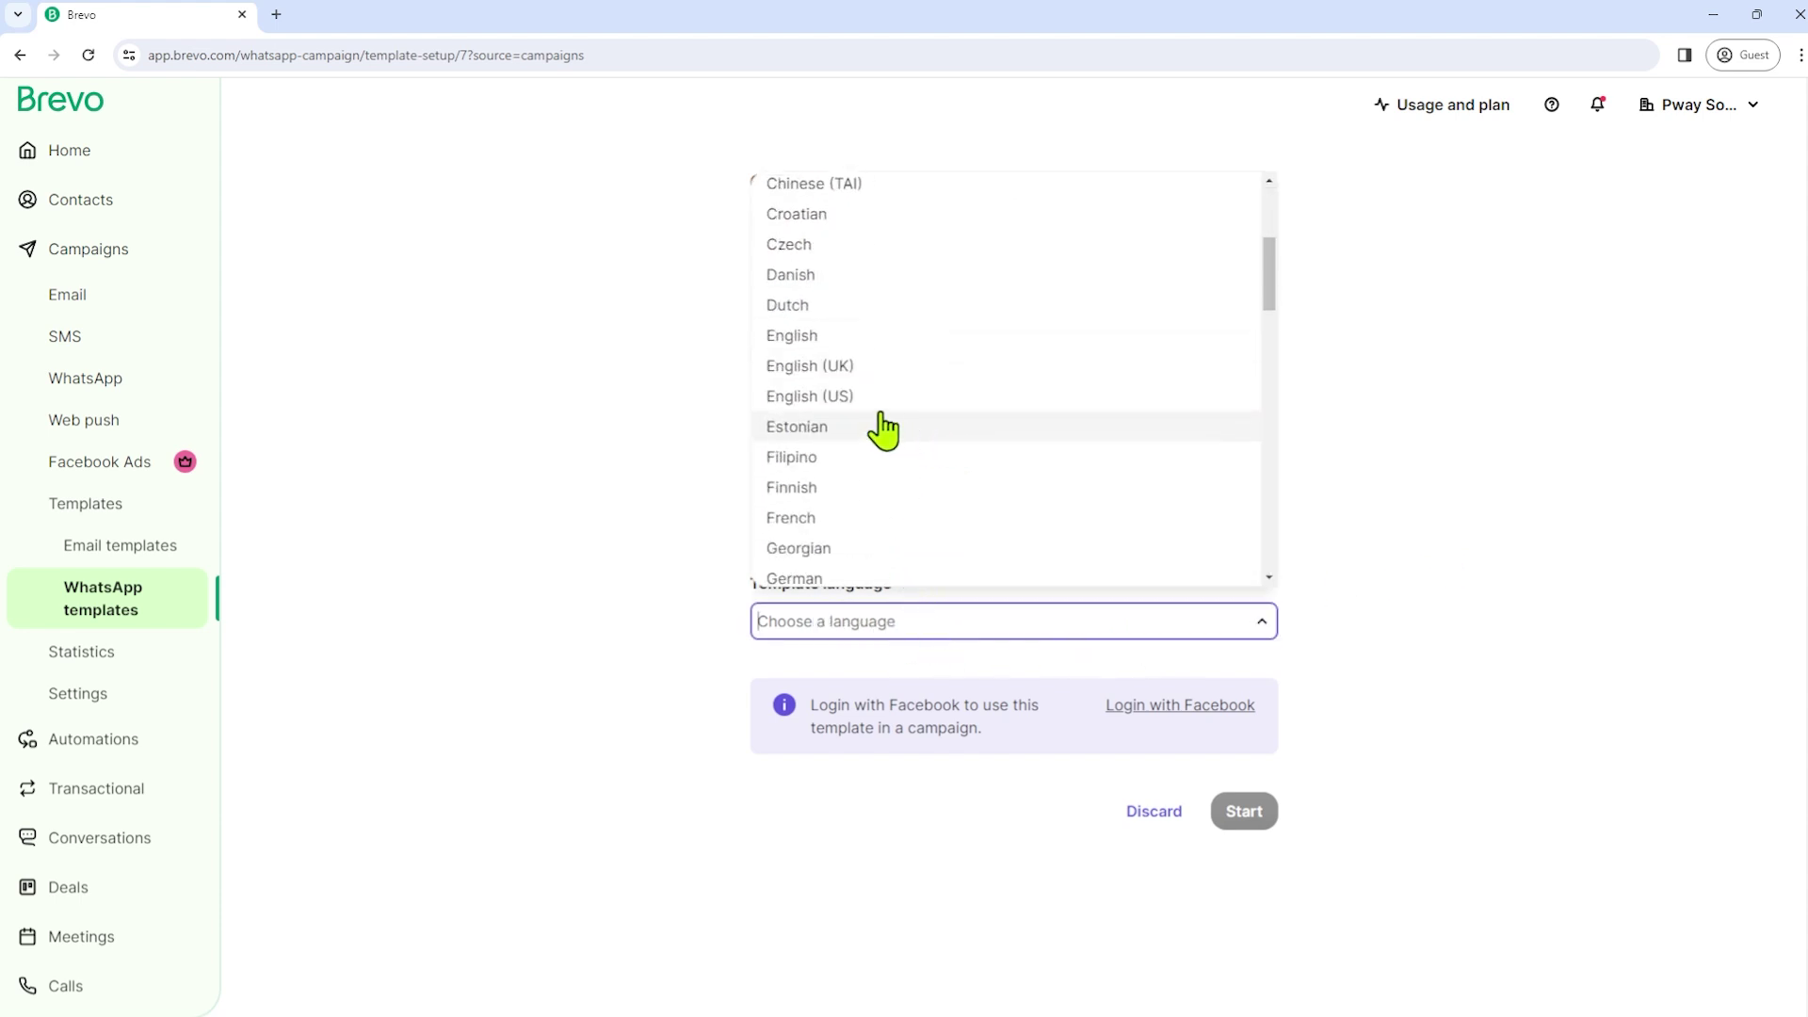
left_click(836, 395)
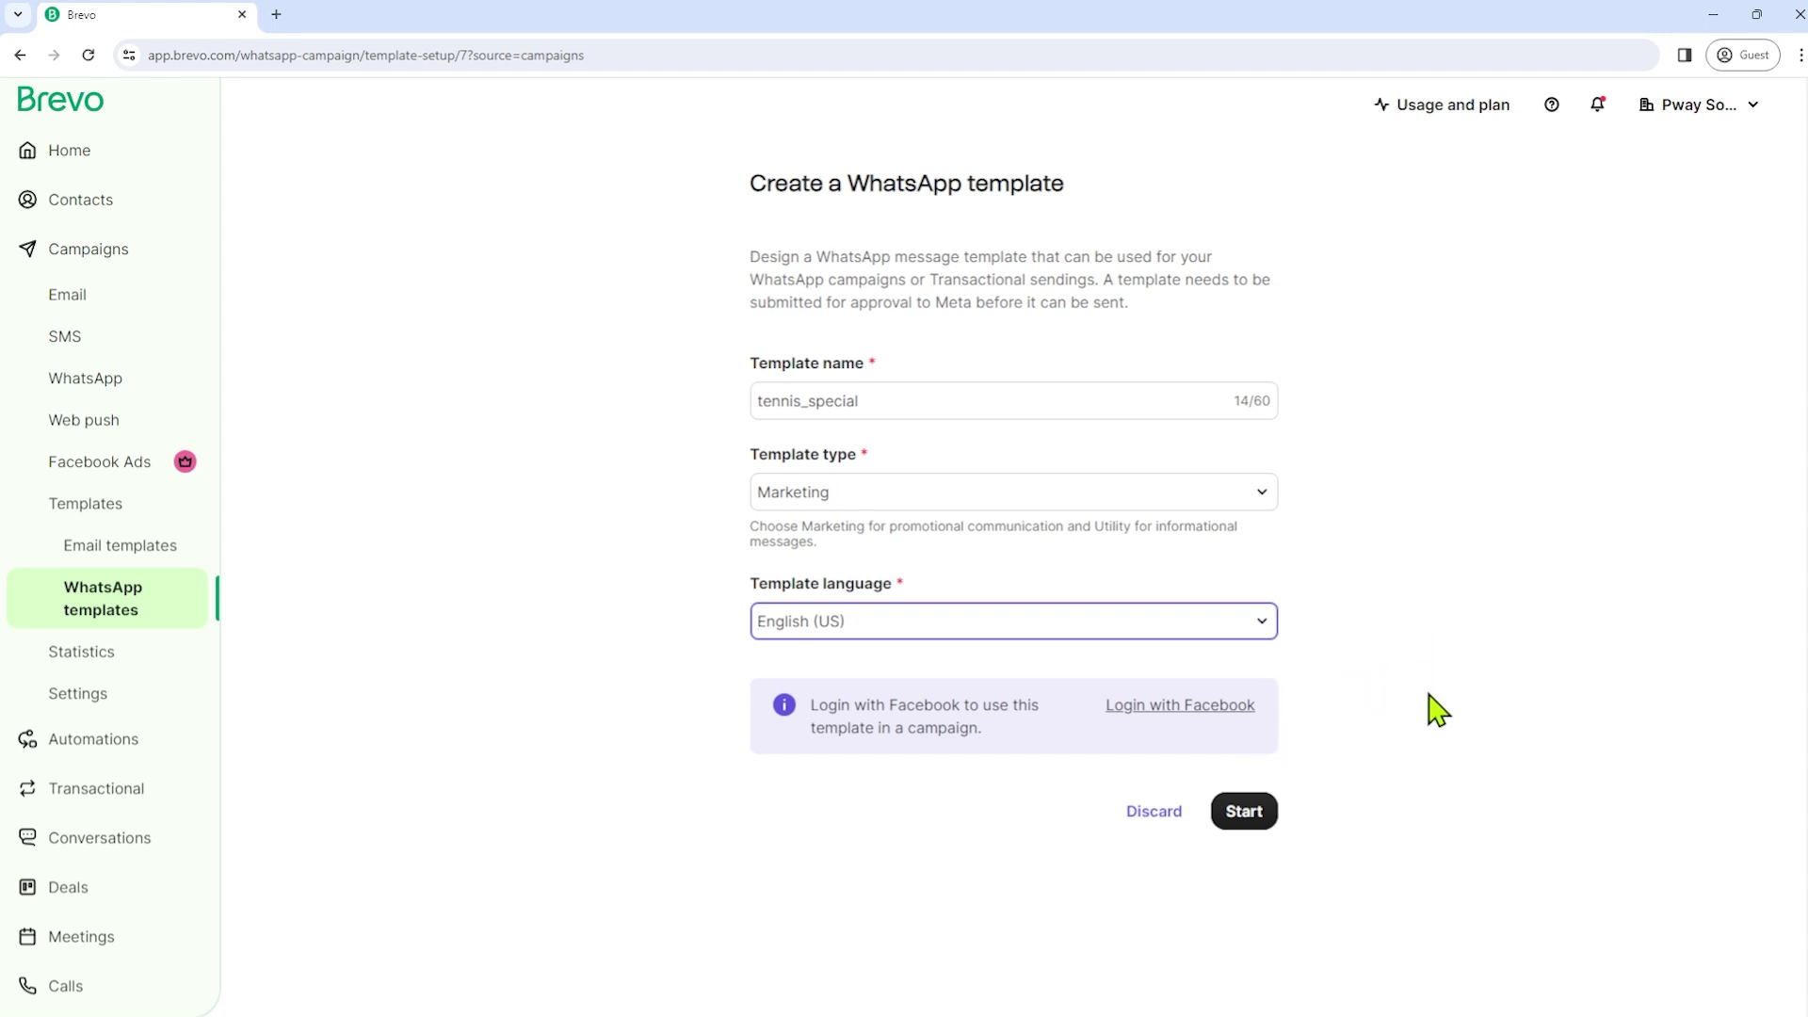
left_click(1245, 815)
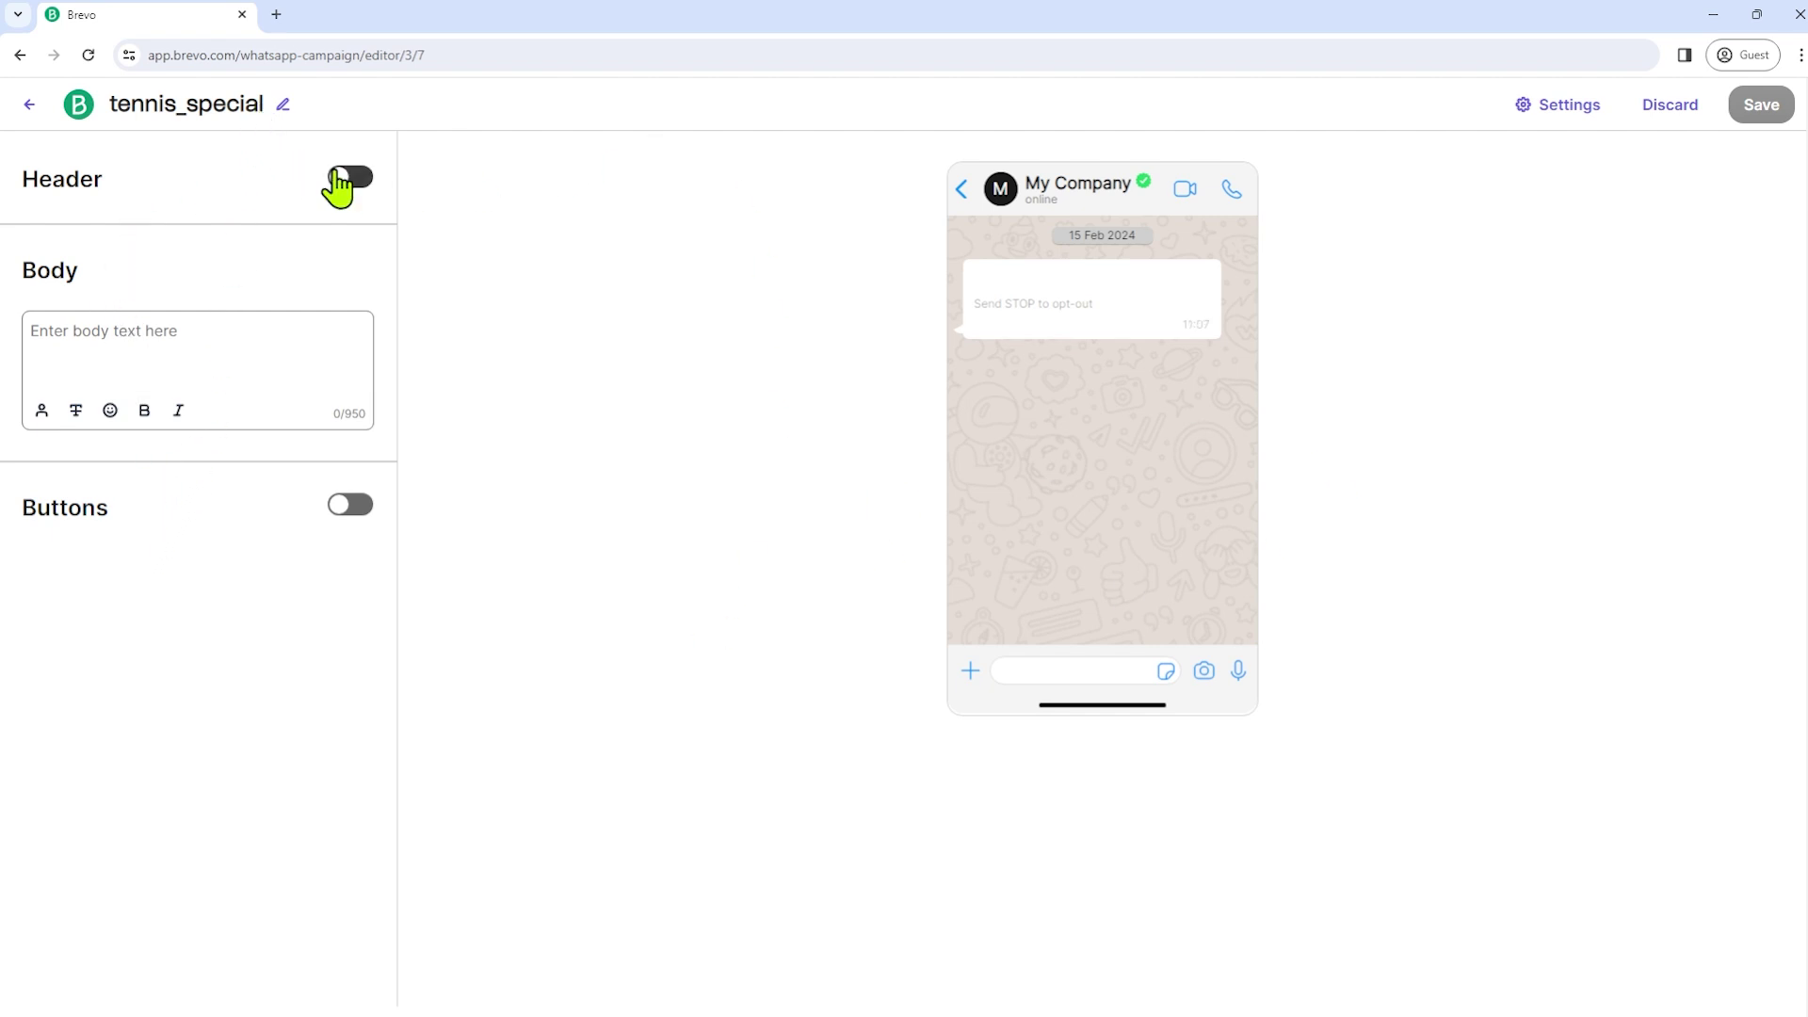
Turn on the template's header as text and enter "Hey," as the header.
left_click(369, 188)
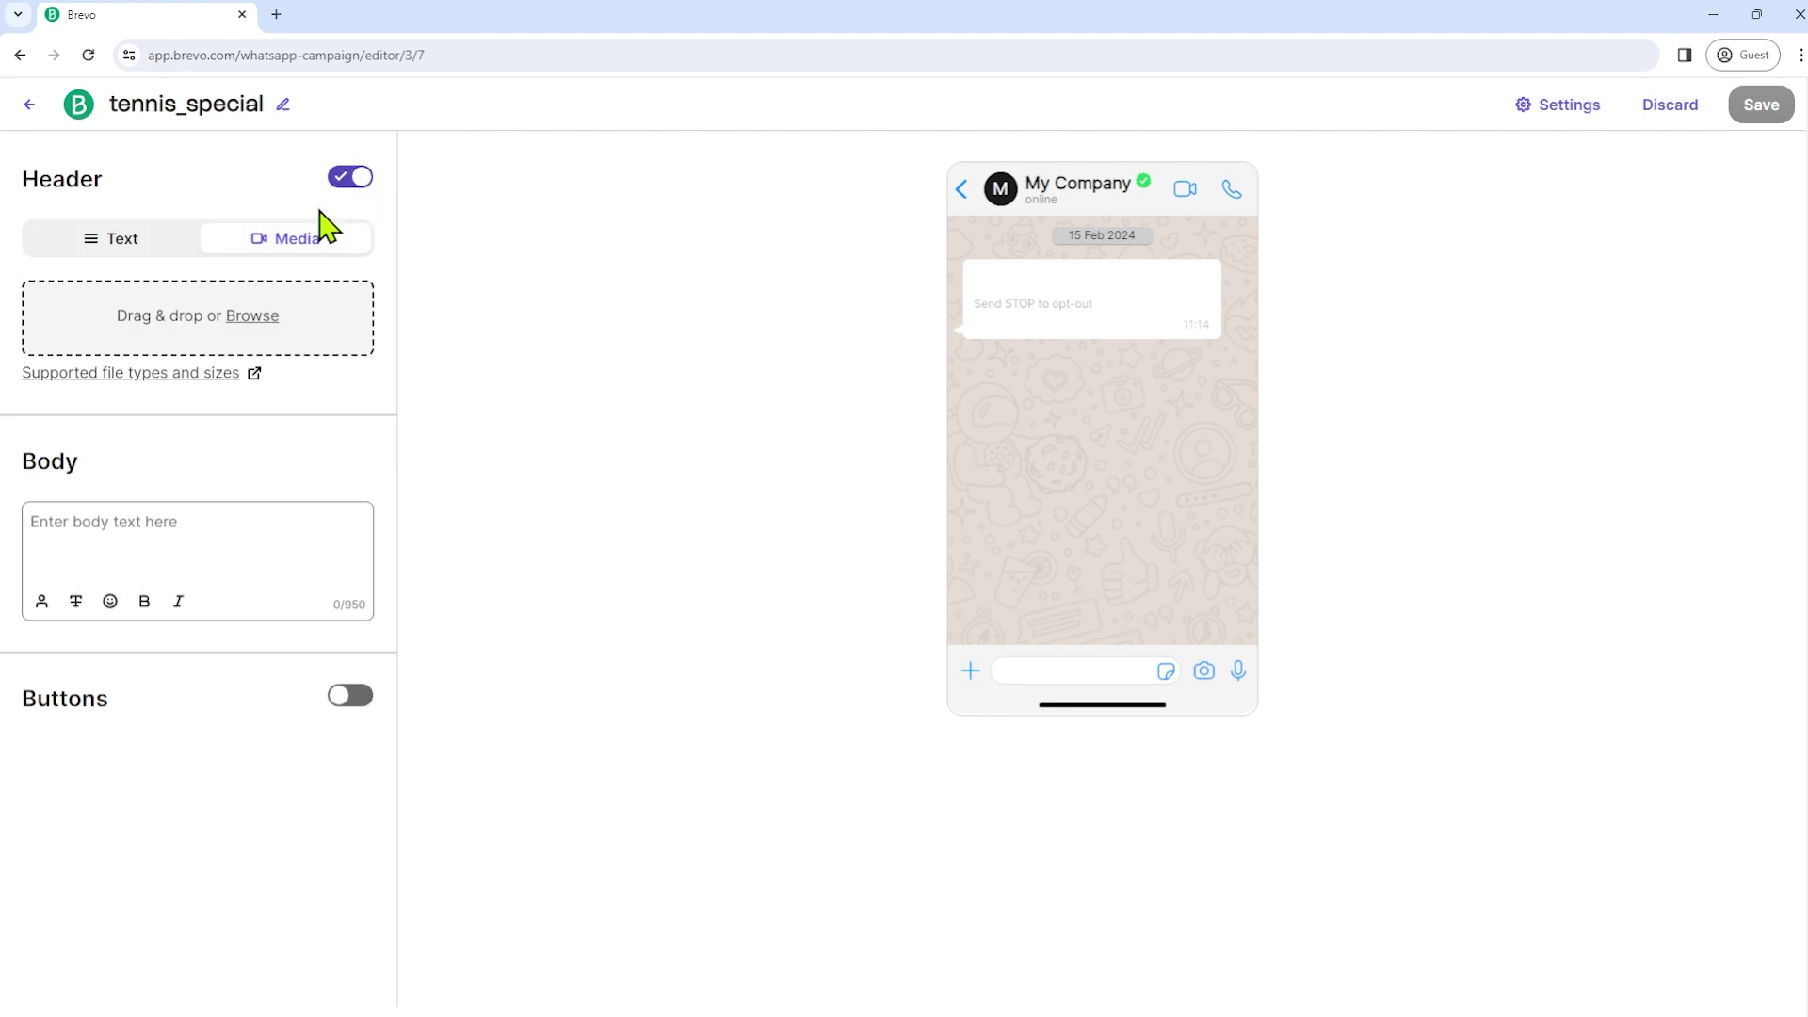
left_click(153, 248)
left_click(325, 253)
left_click(143, 250)
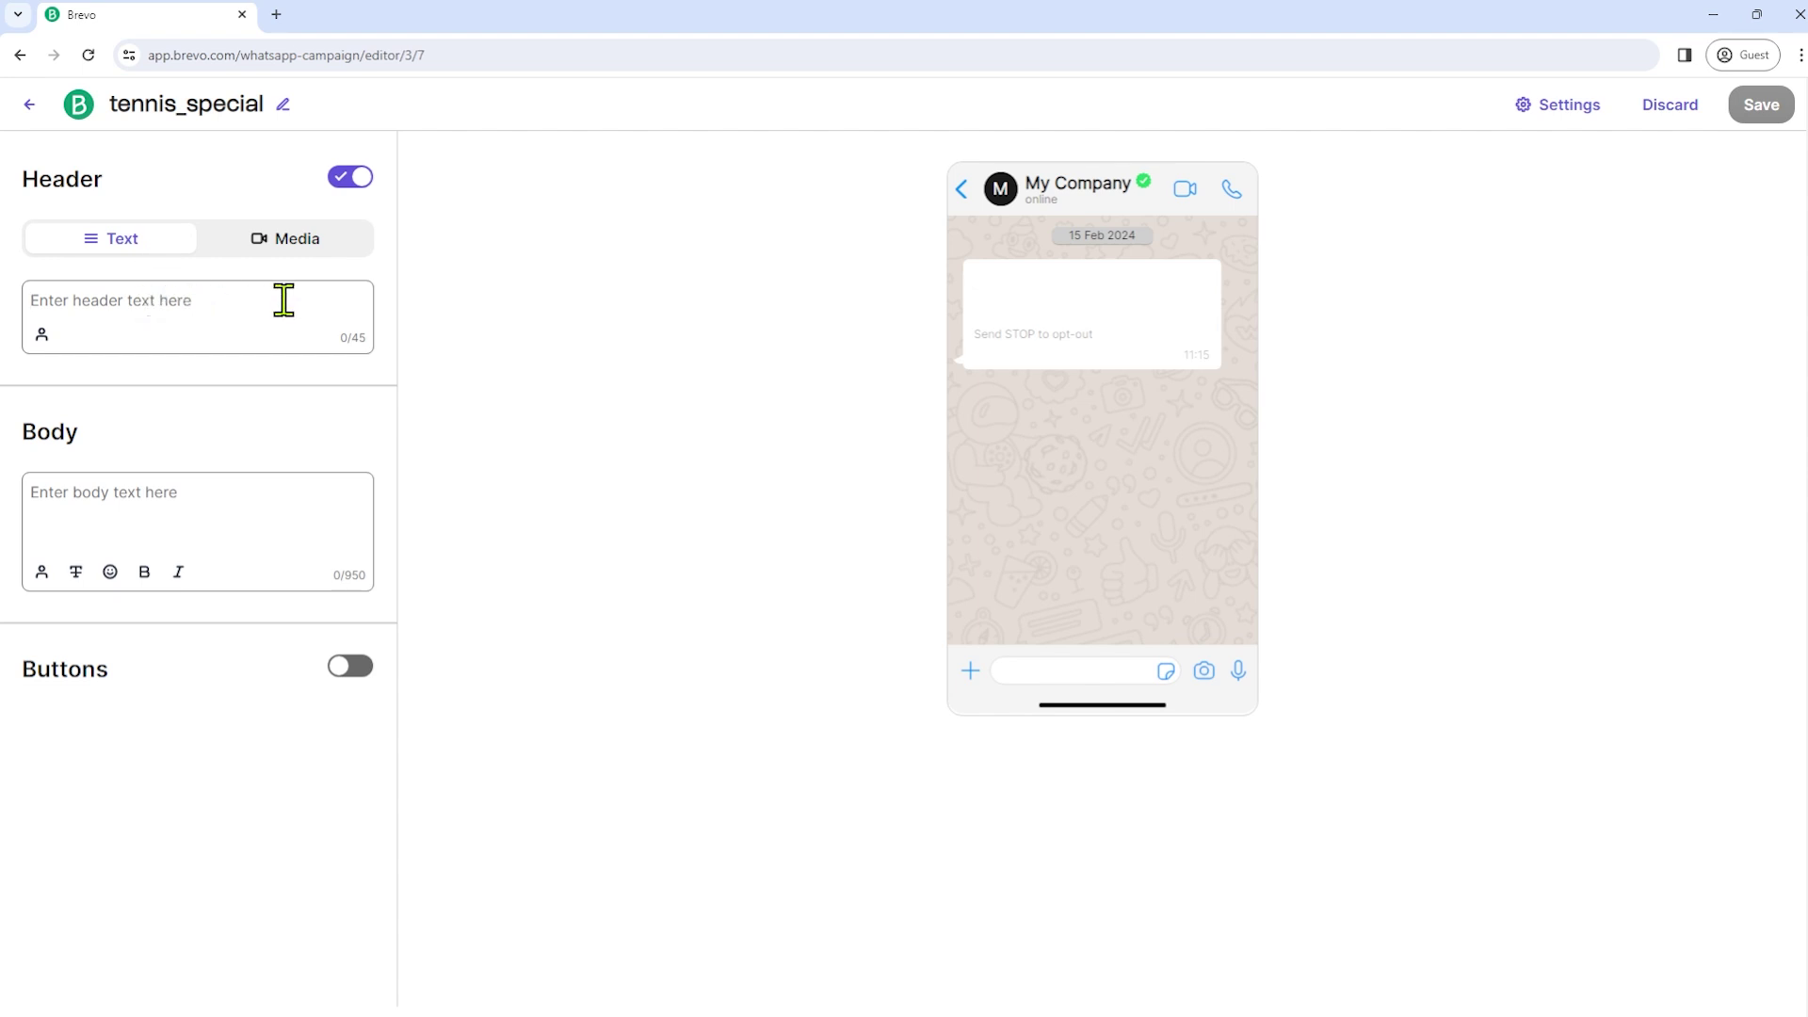
type("Hey,")
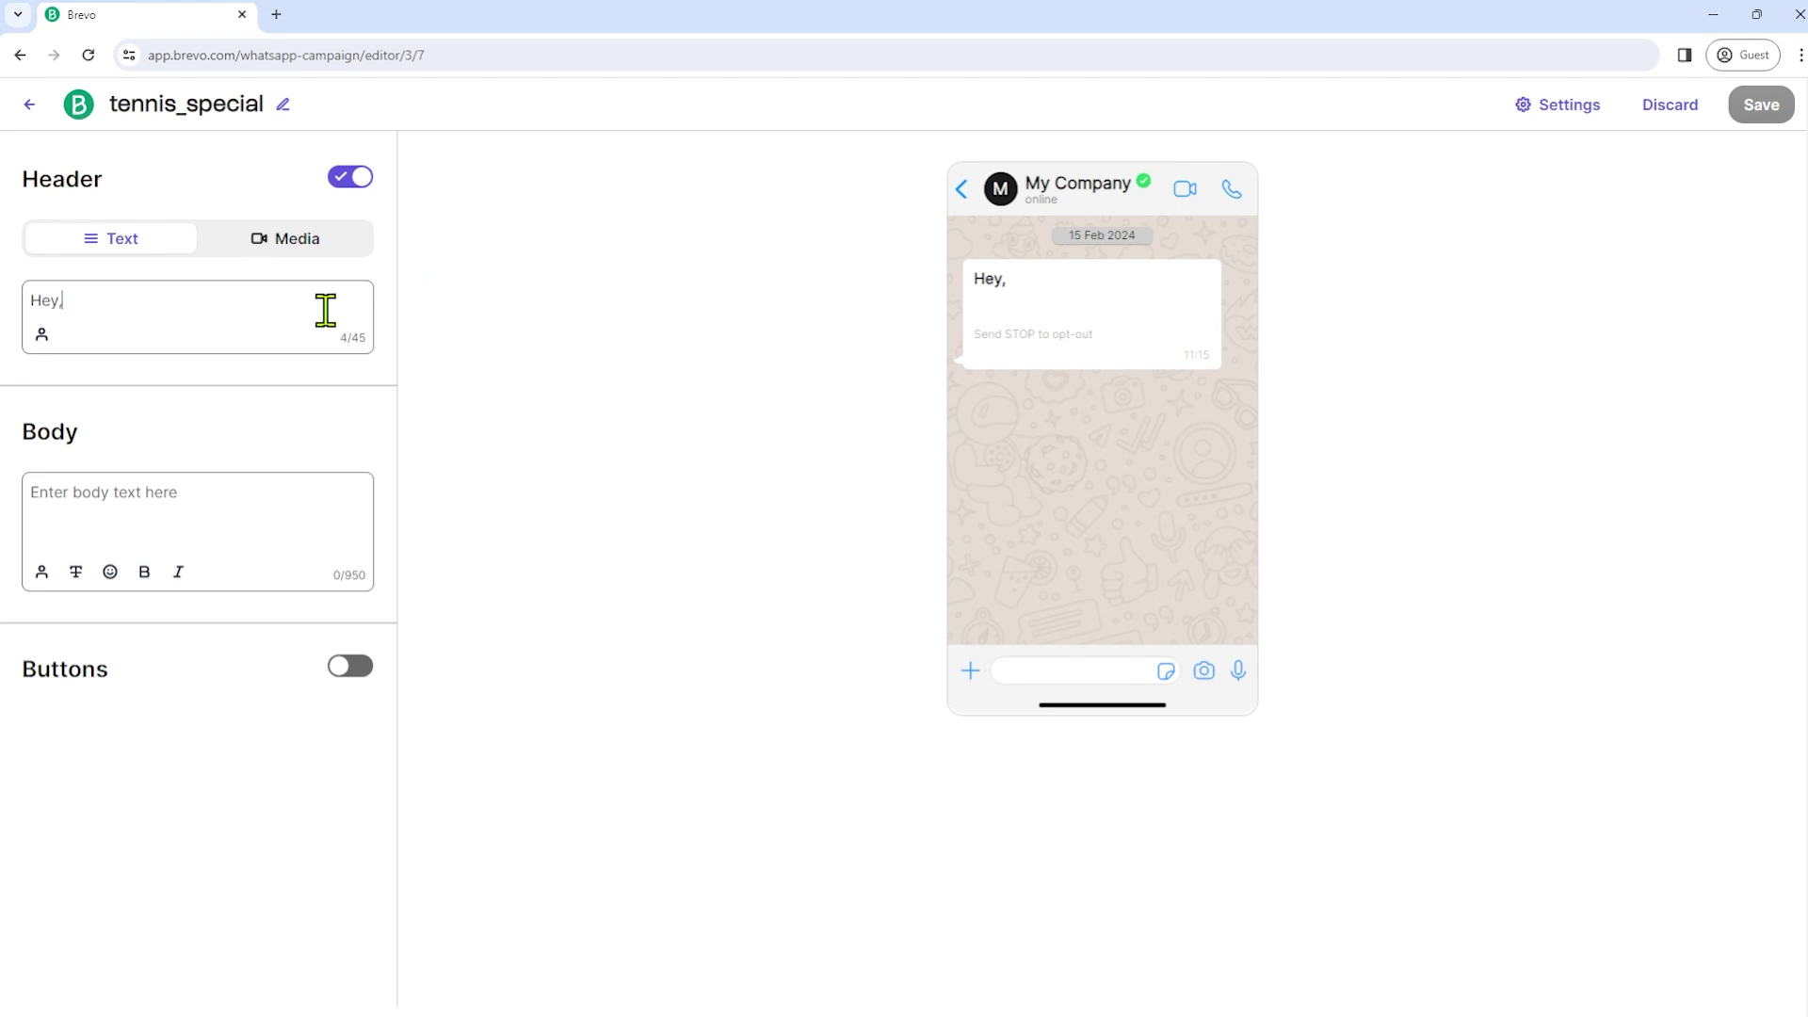
Insert the FIRSTNAME attribute as a variable after the header greeting, with "friend" as the value if empty.
left_click(42, 339)
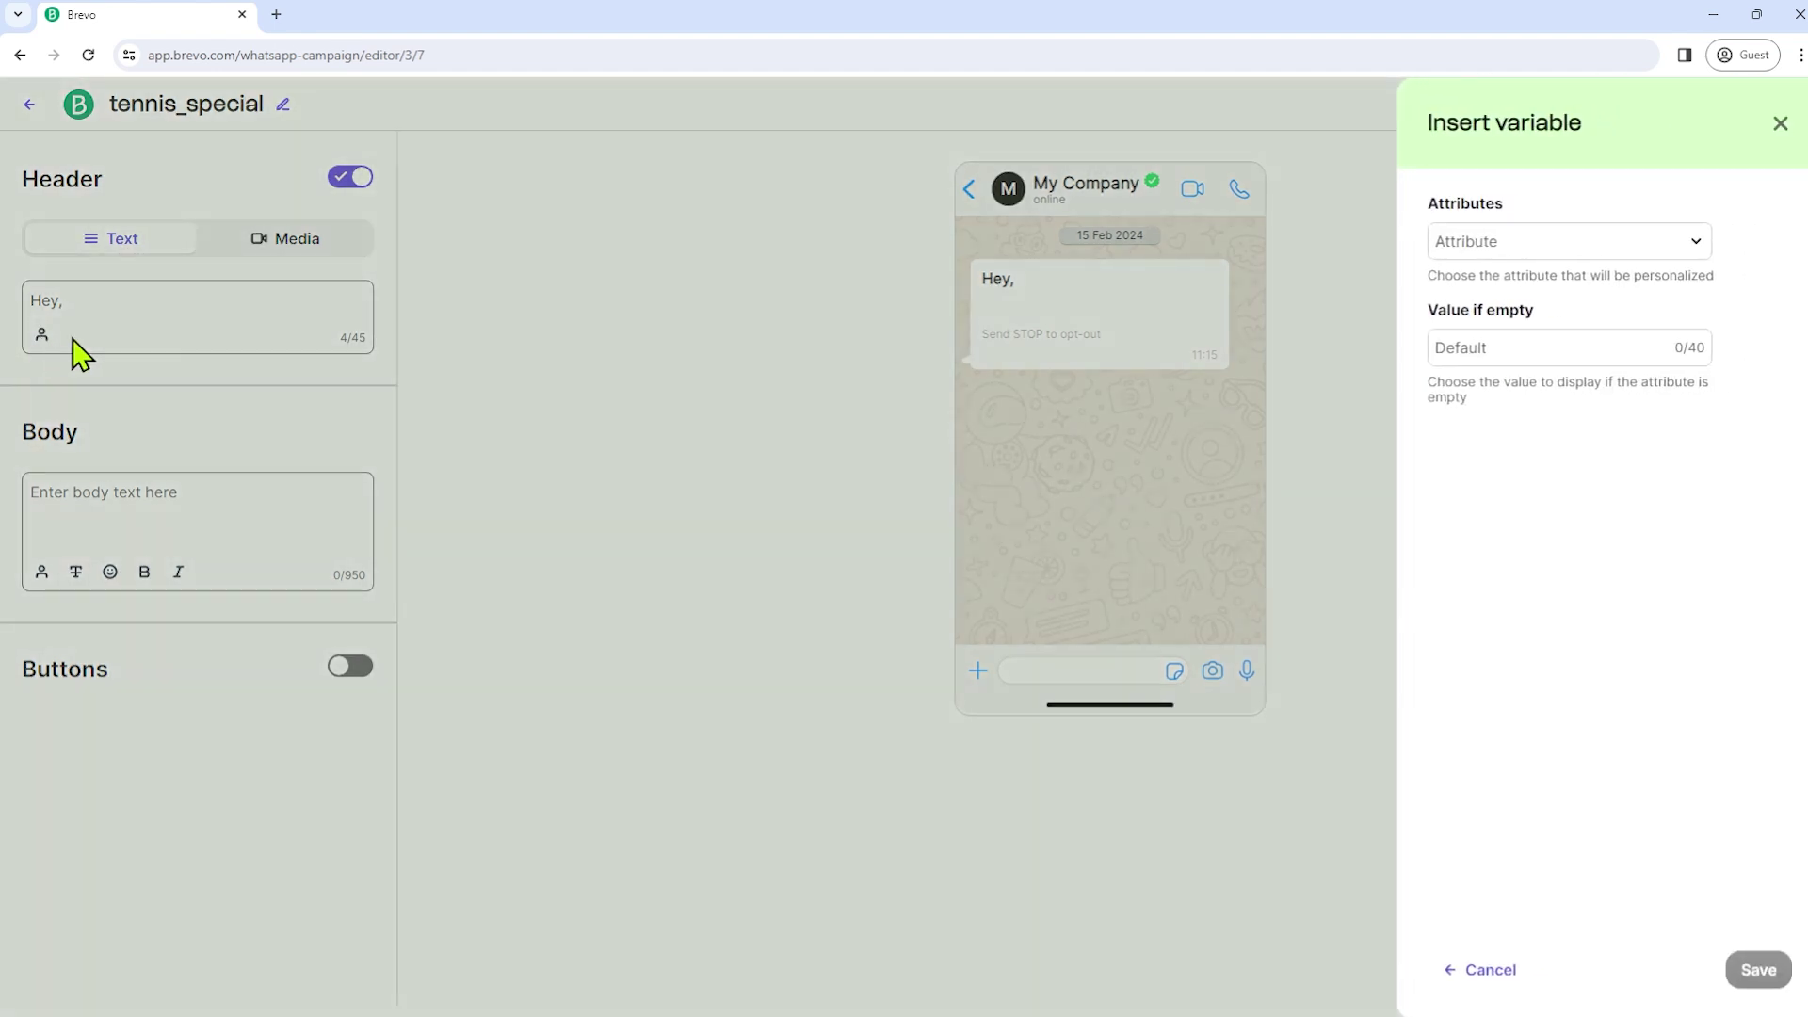
left_click(1619, 260)
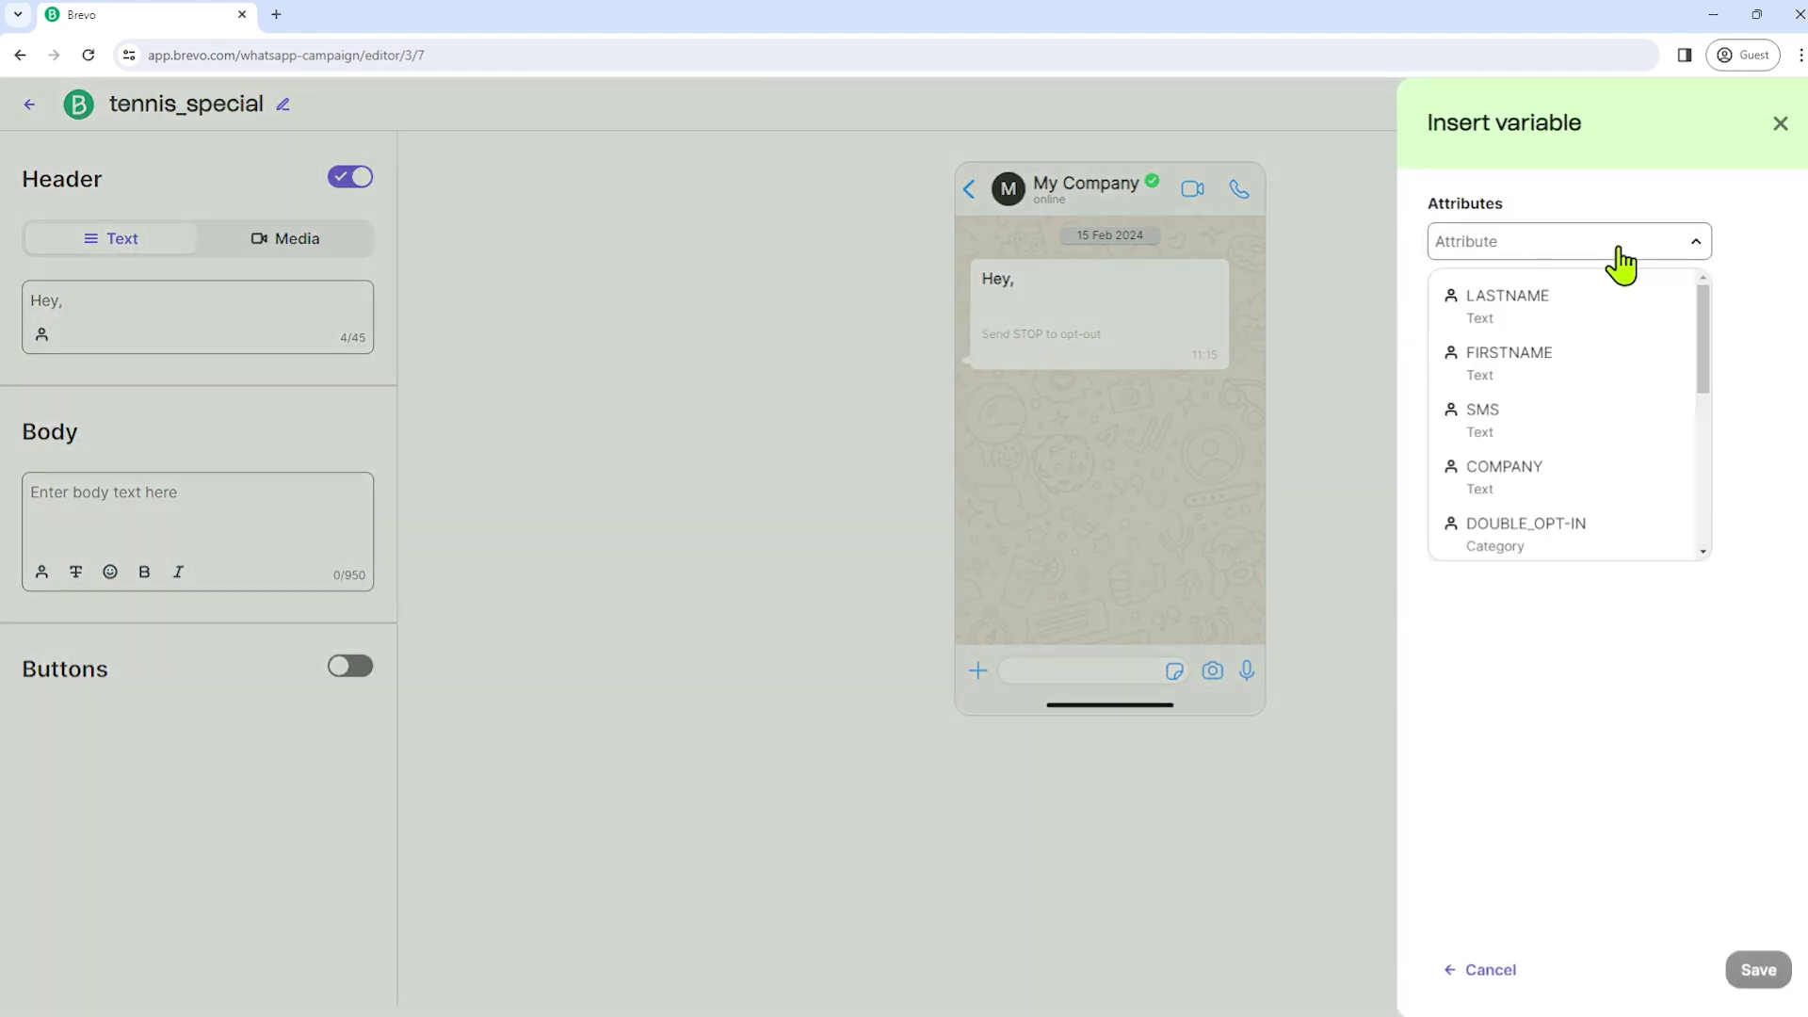
left_click(1593, 366)
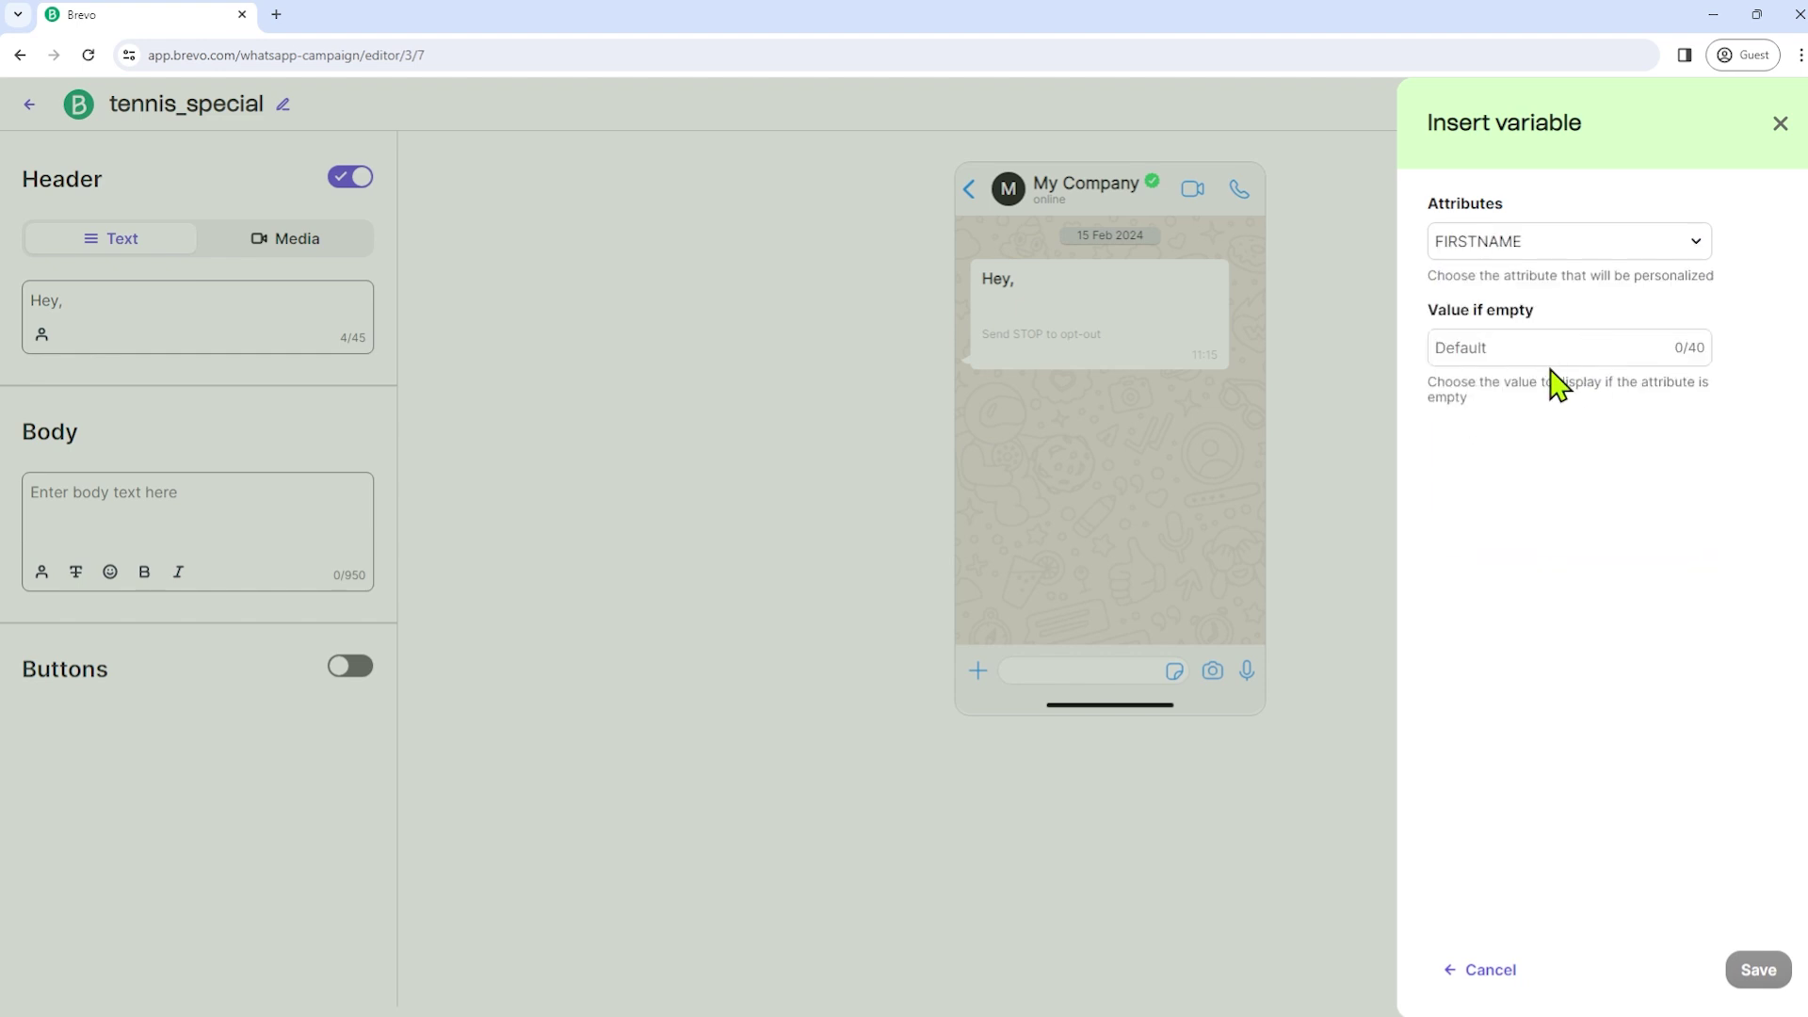
left_click(1548, 354)
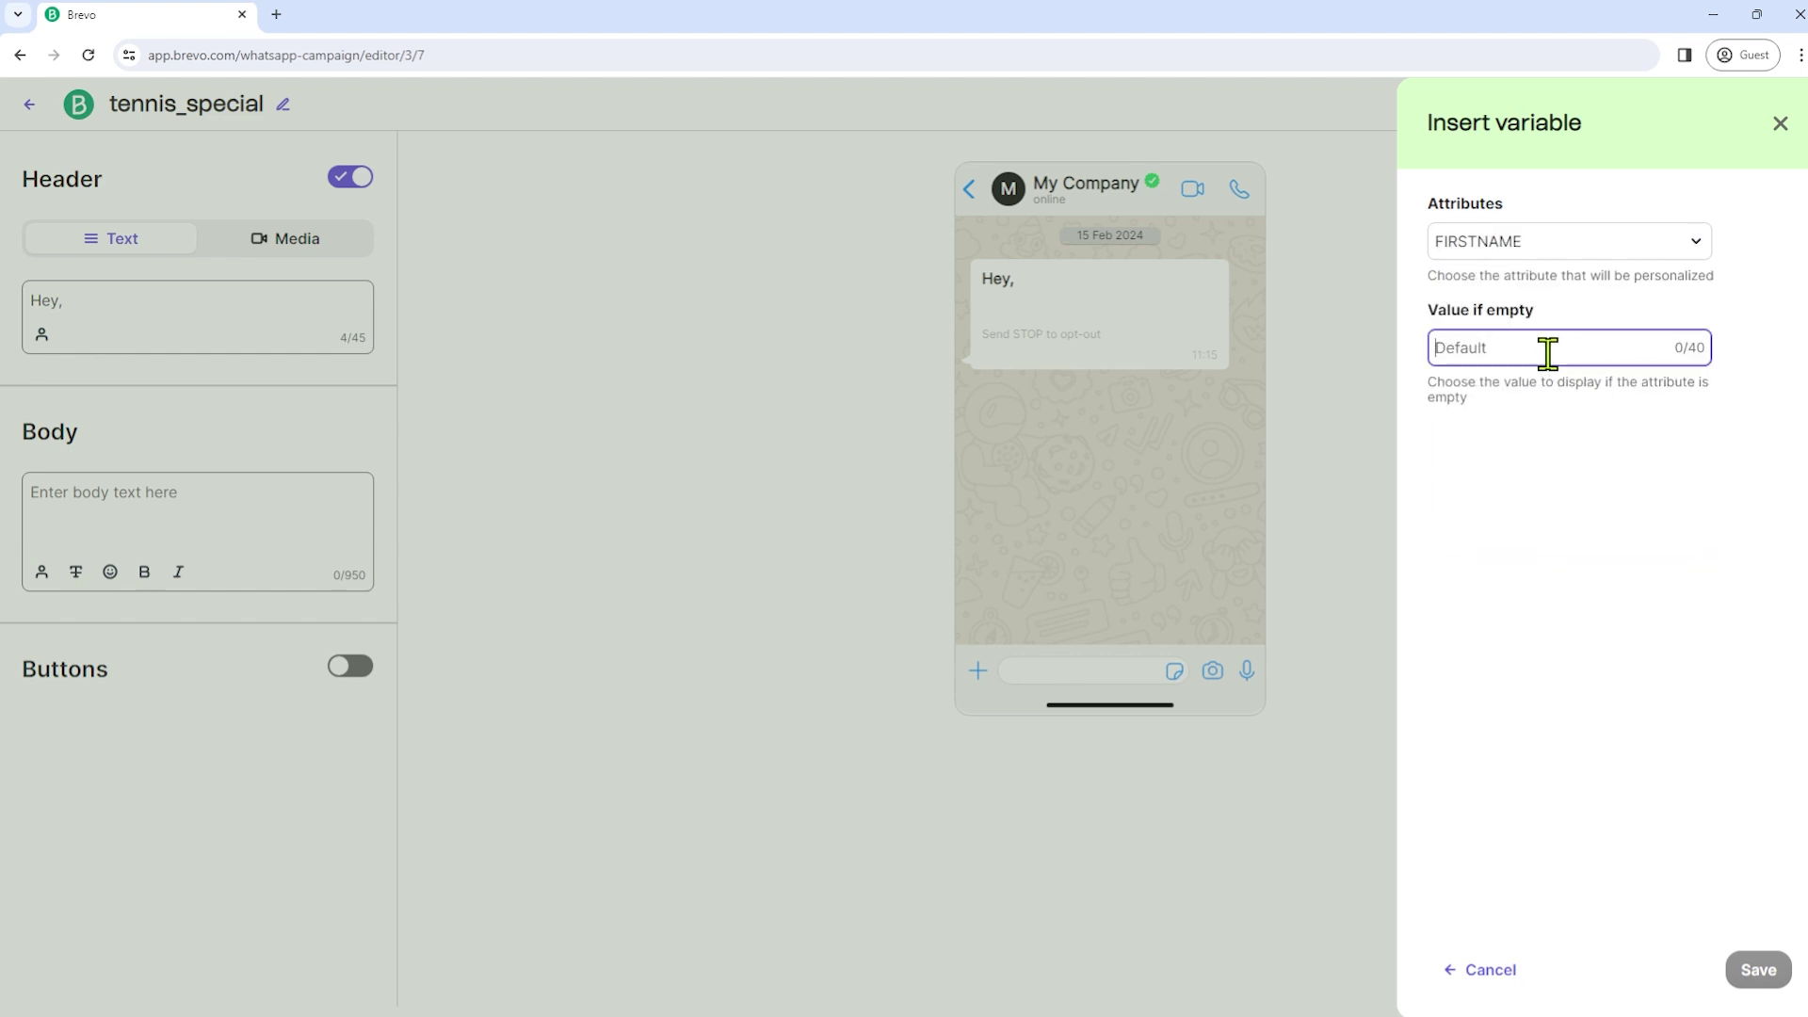
type("f")
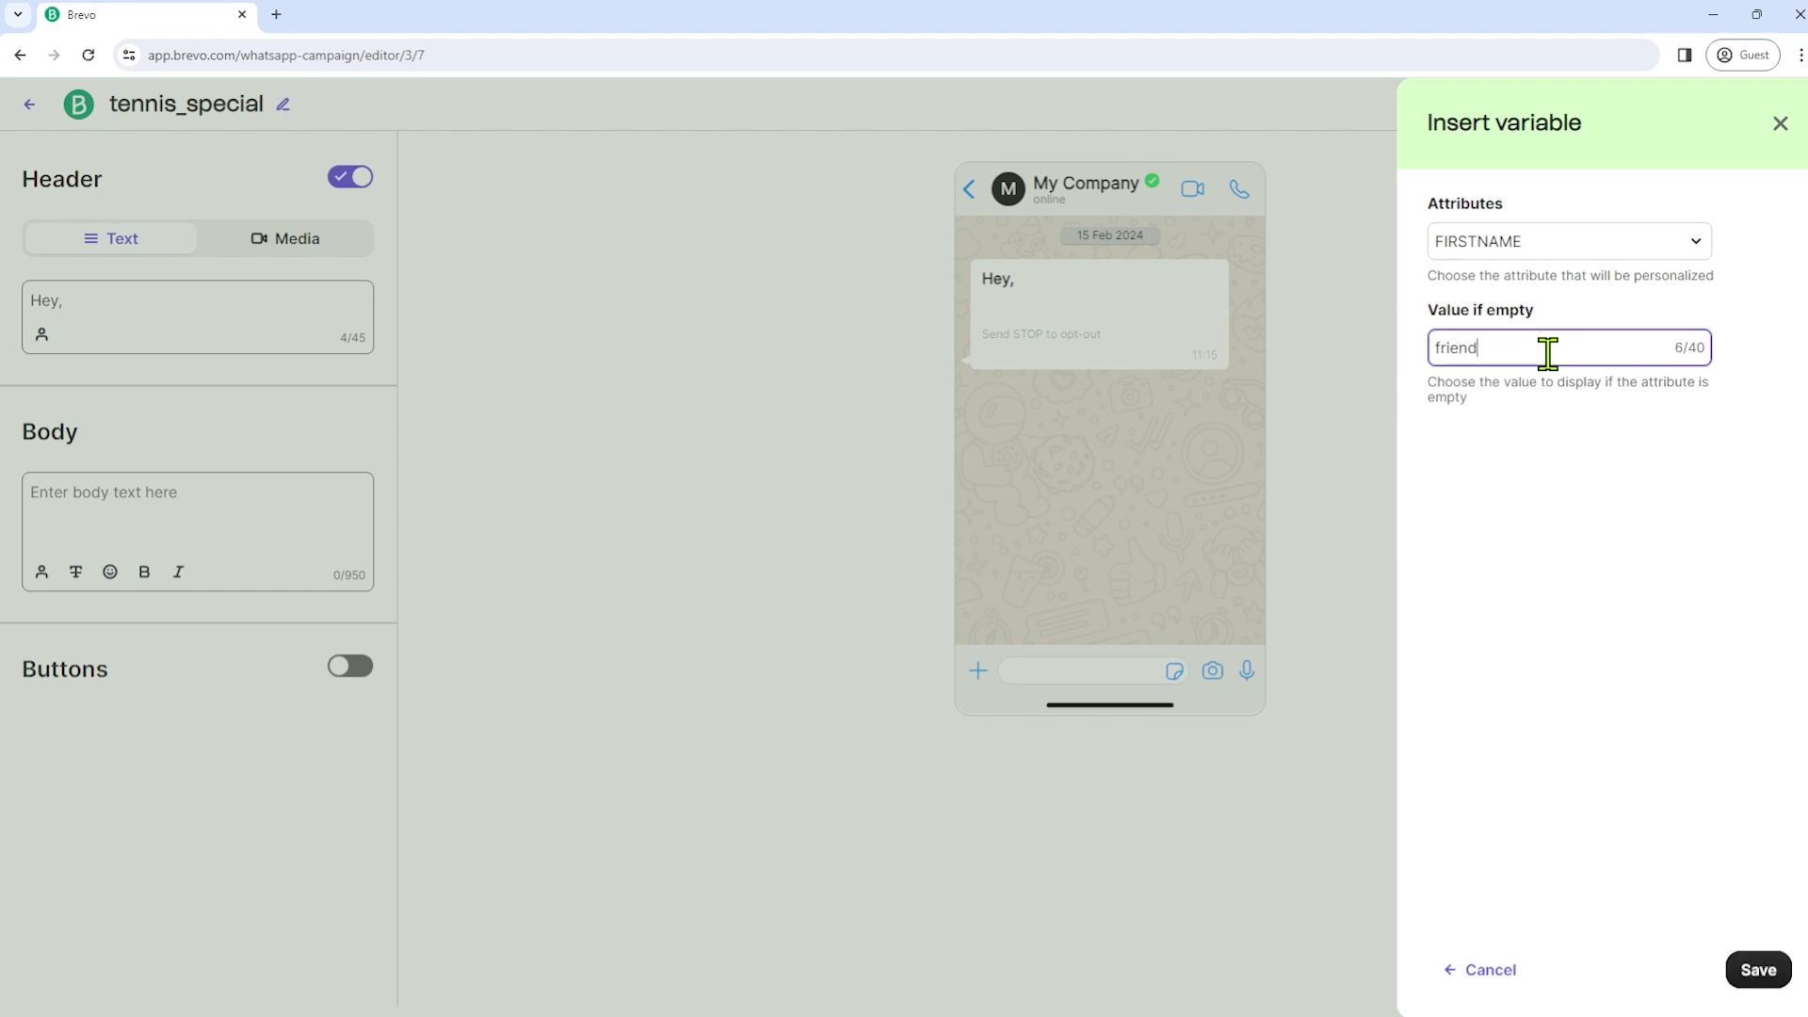
type("riend")
left_click(1757, 970)
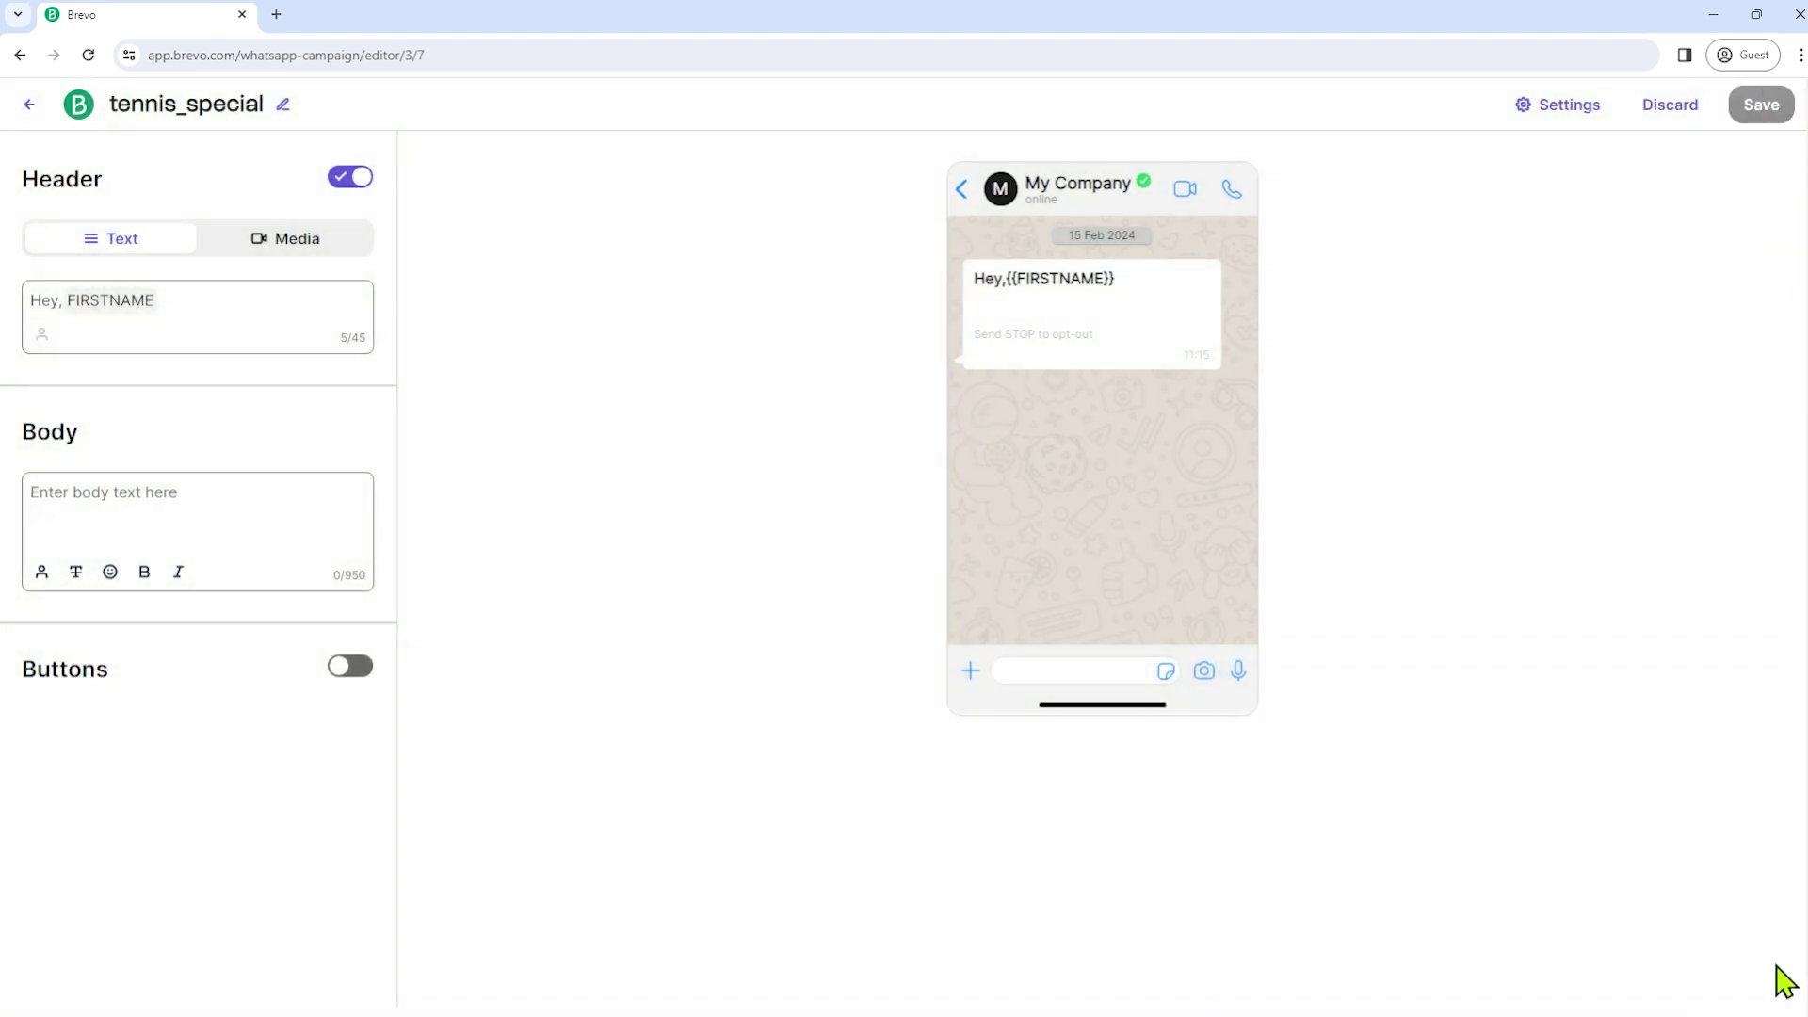
Keep the text header and write body text announcing the new tennis season, inviting lesson sign-ups with a free first lesson, and pointing to the link below.
left_click(315, 243)
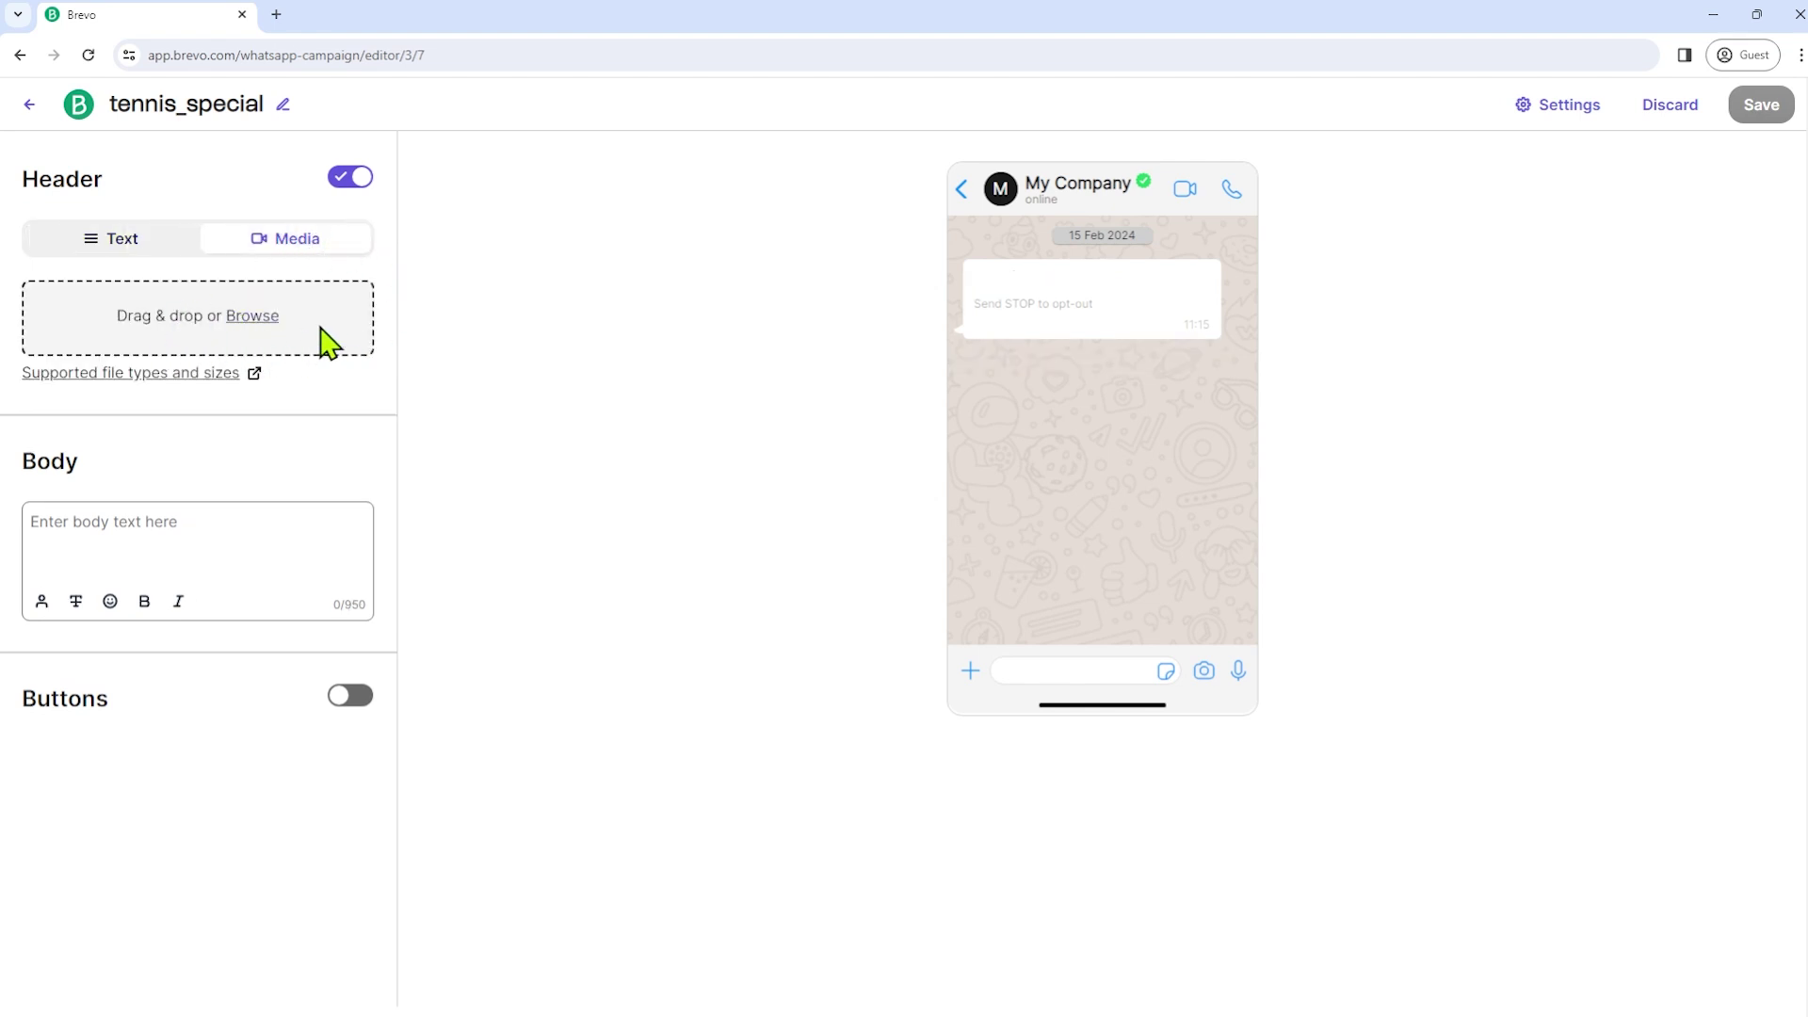
left_click(143, 241)
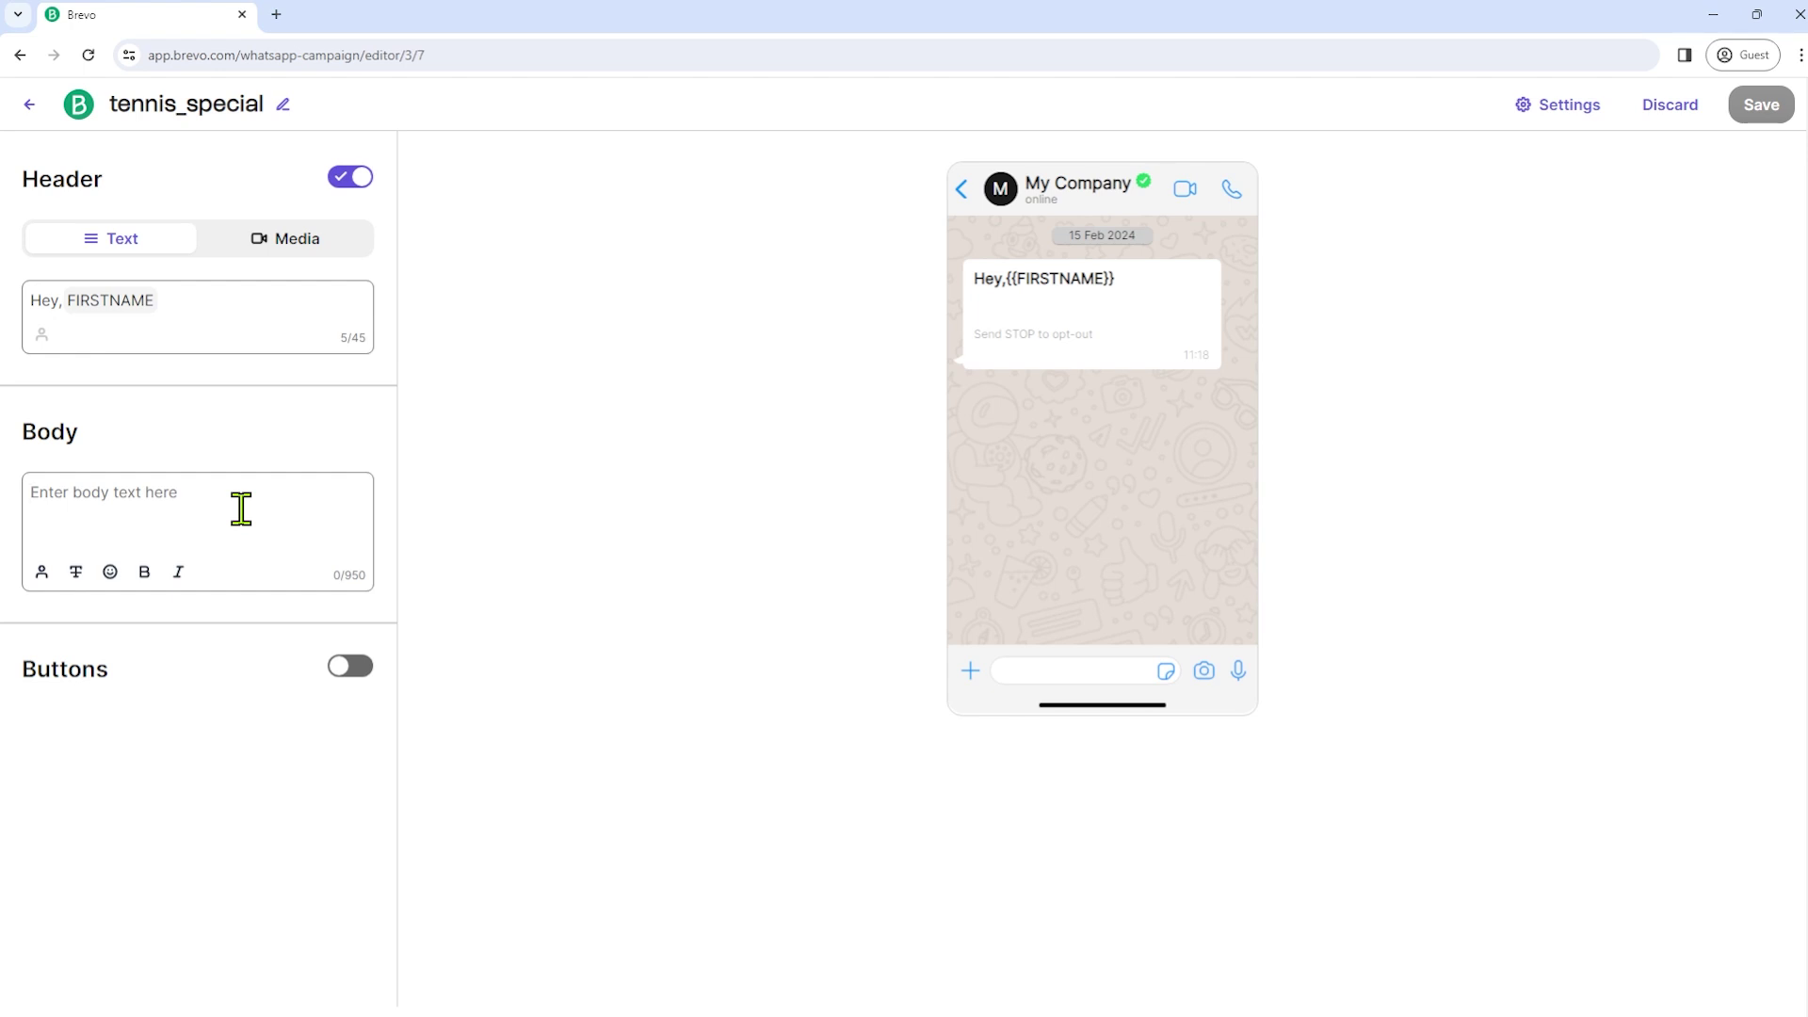
type("We're kicking off the new tennis season at our club! Sign up now for lessons and improve your game. Your first lesson is free! For more info check the below link:")
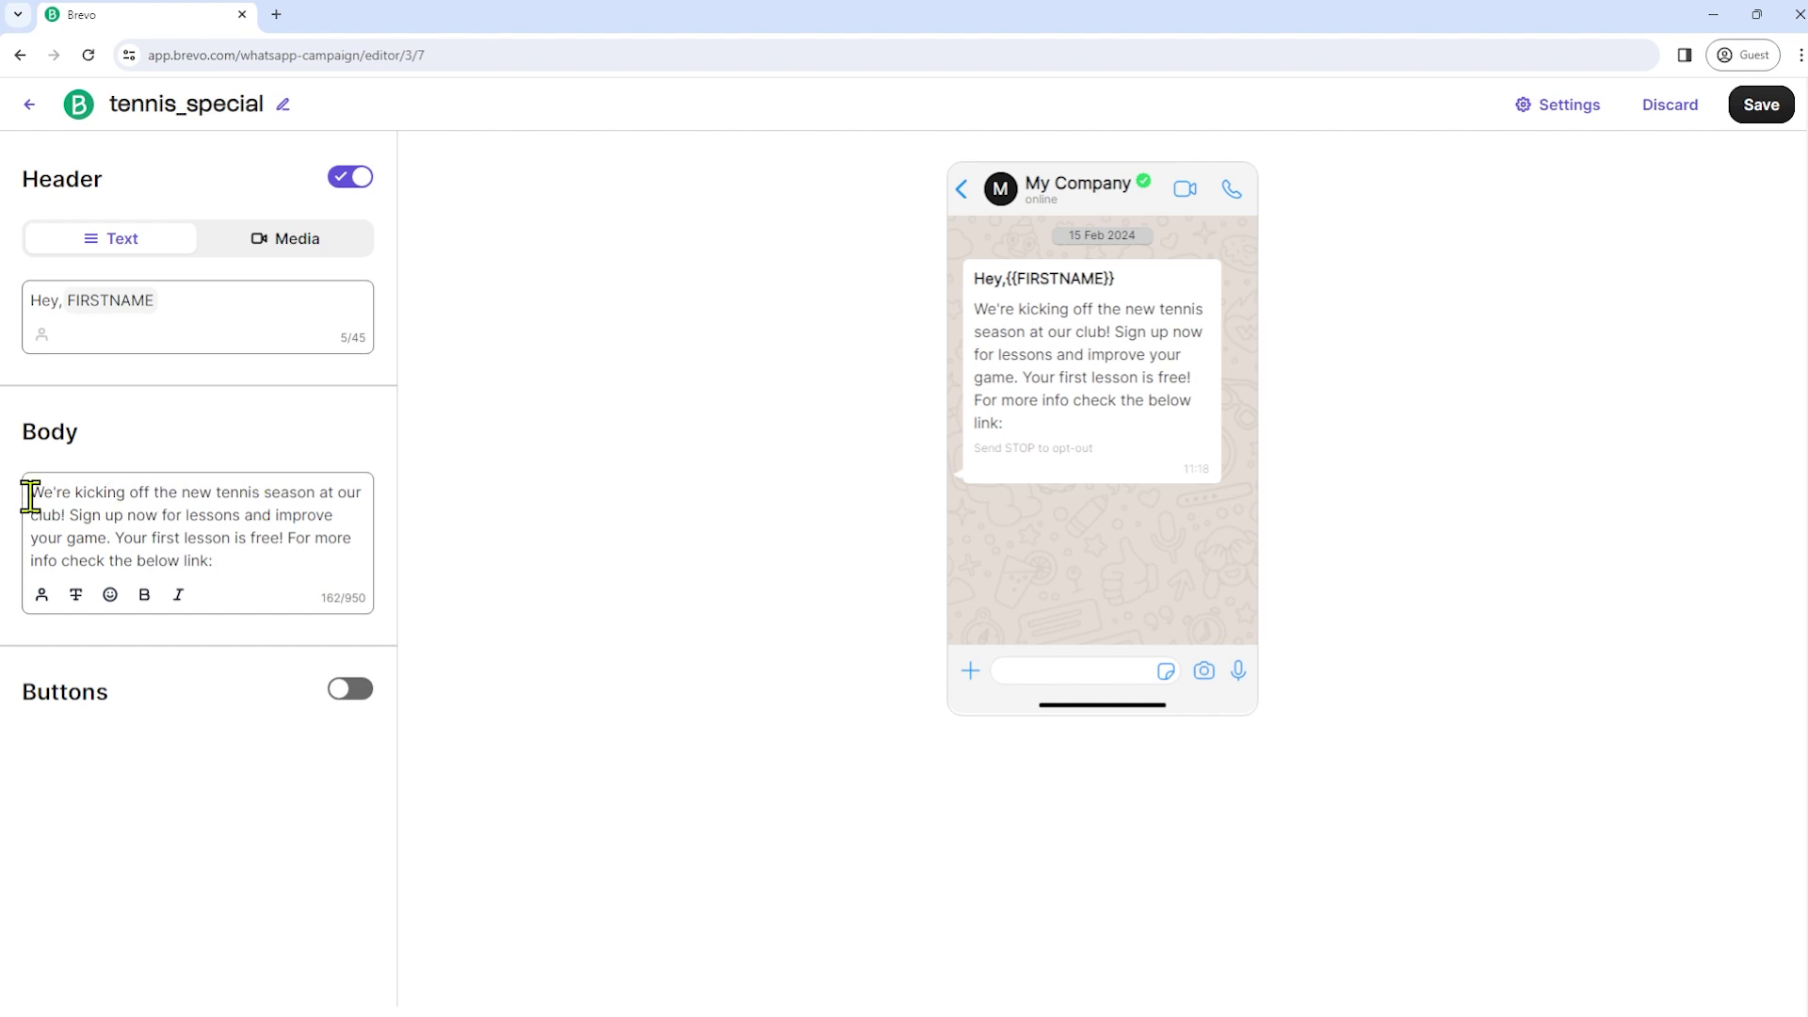
left_click_drag(48, 493, 279, 535)
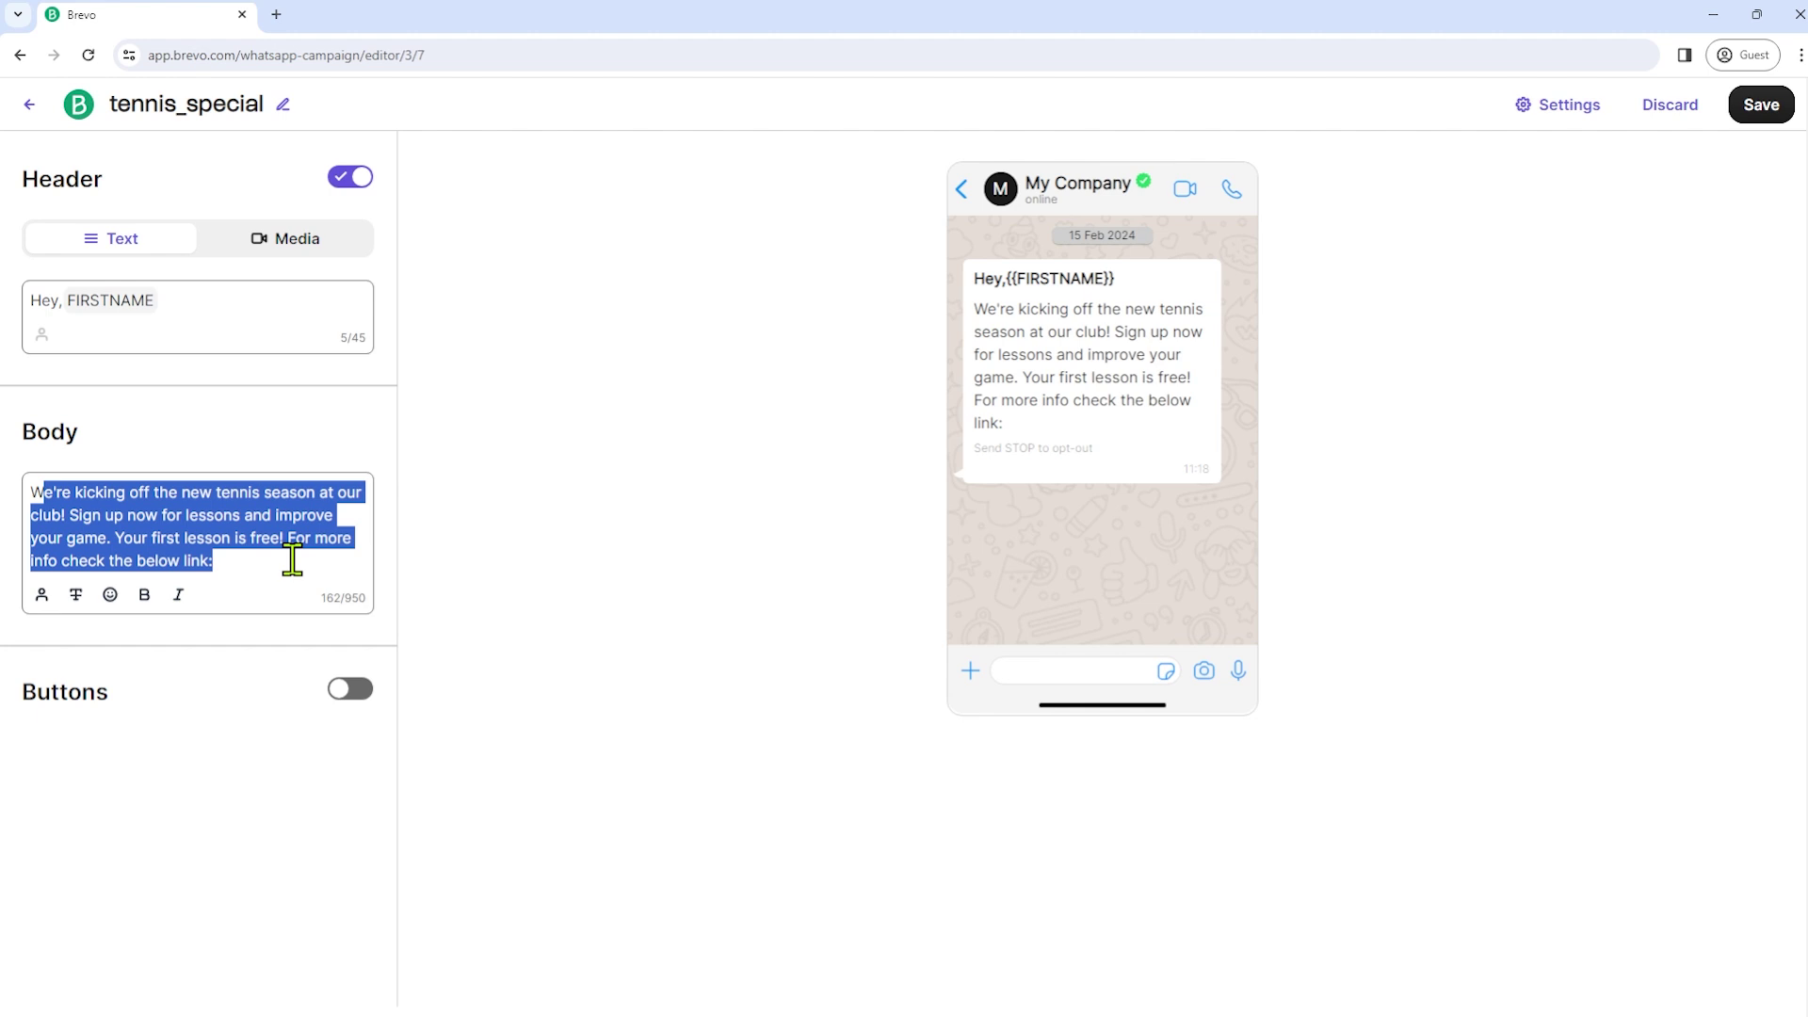
left_click(264, 555)
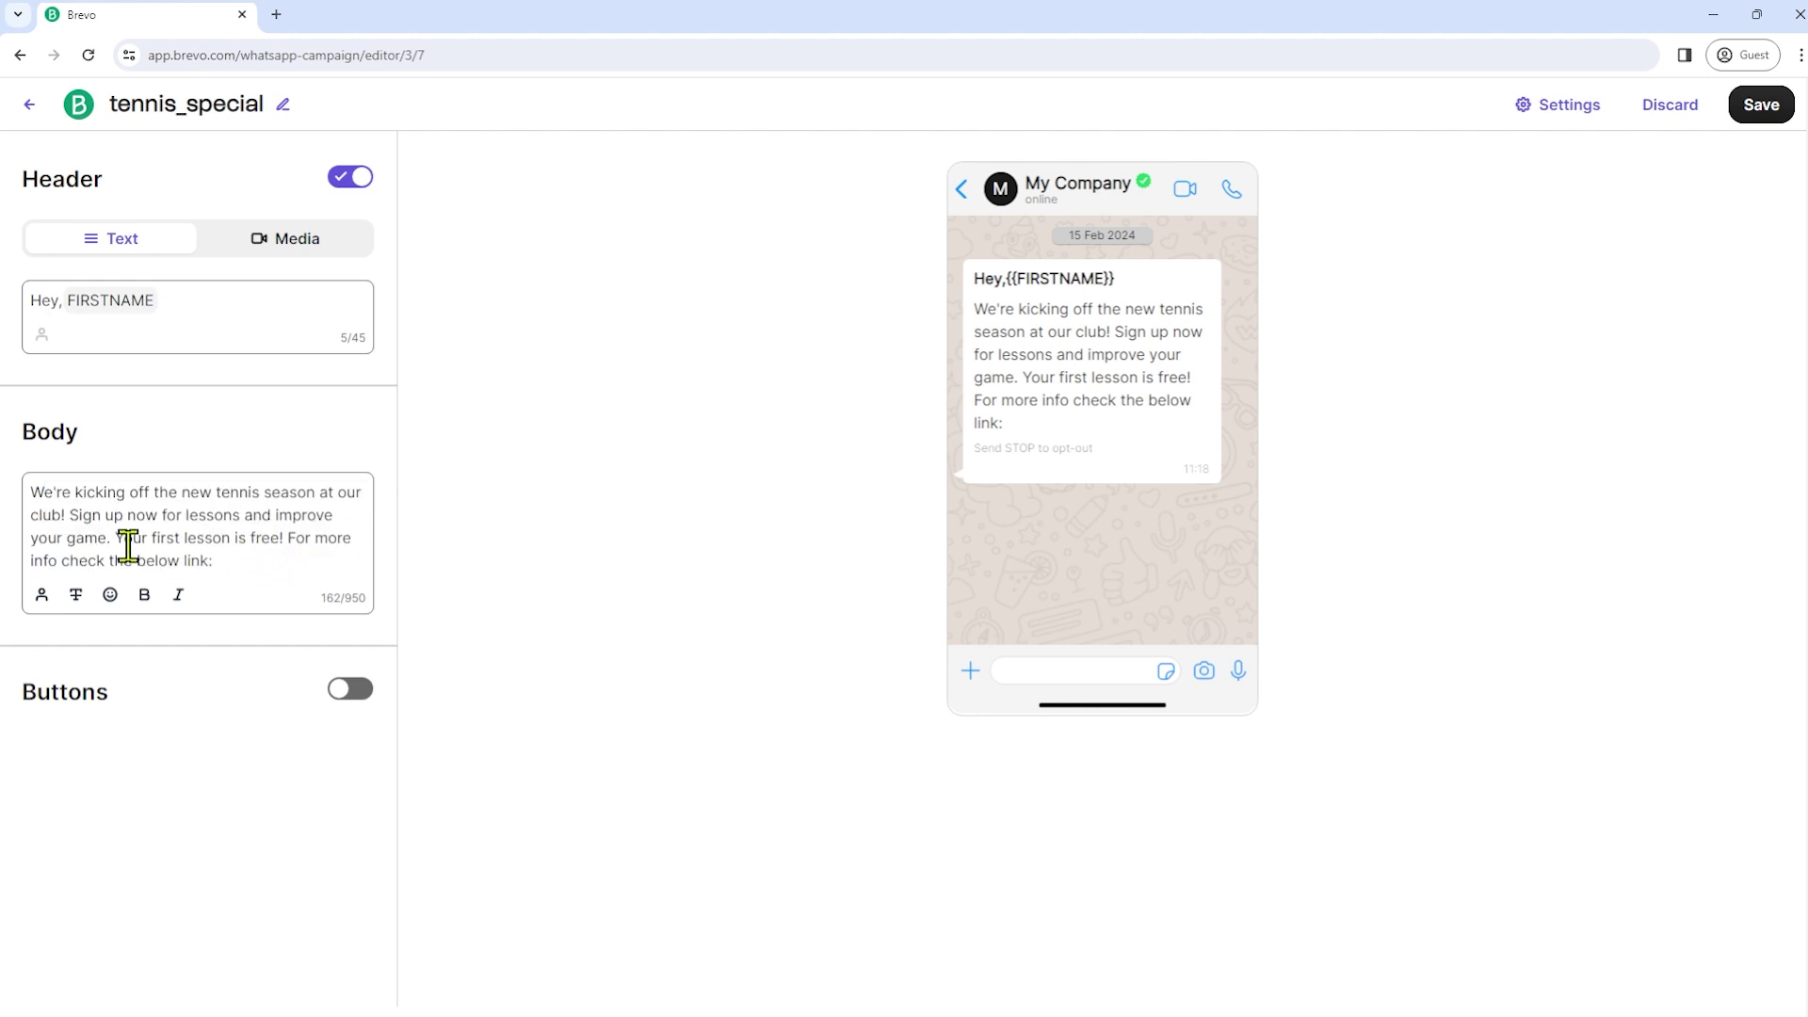
left_click_drag(115, 545, 290, 554)
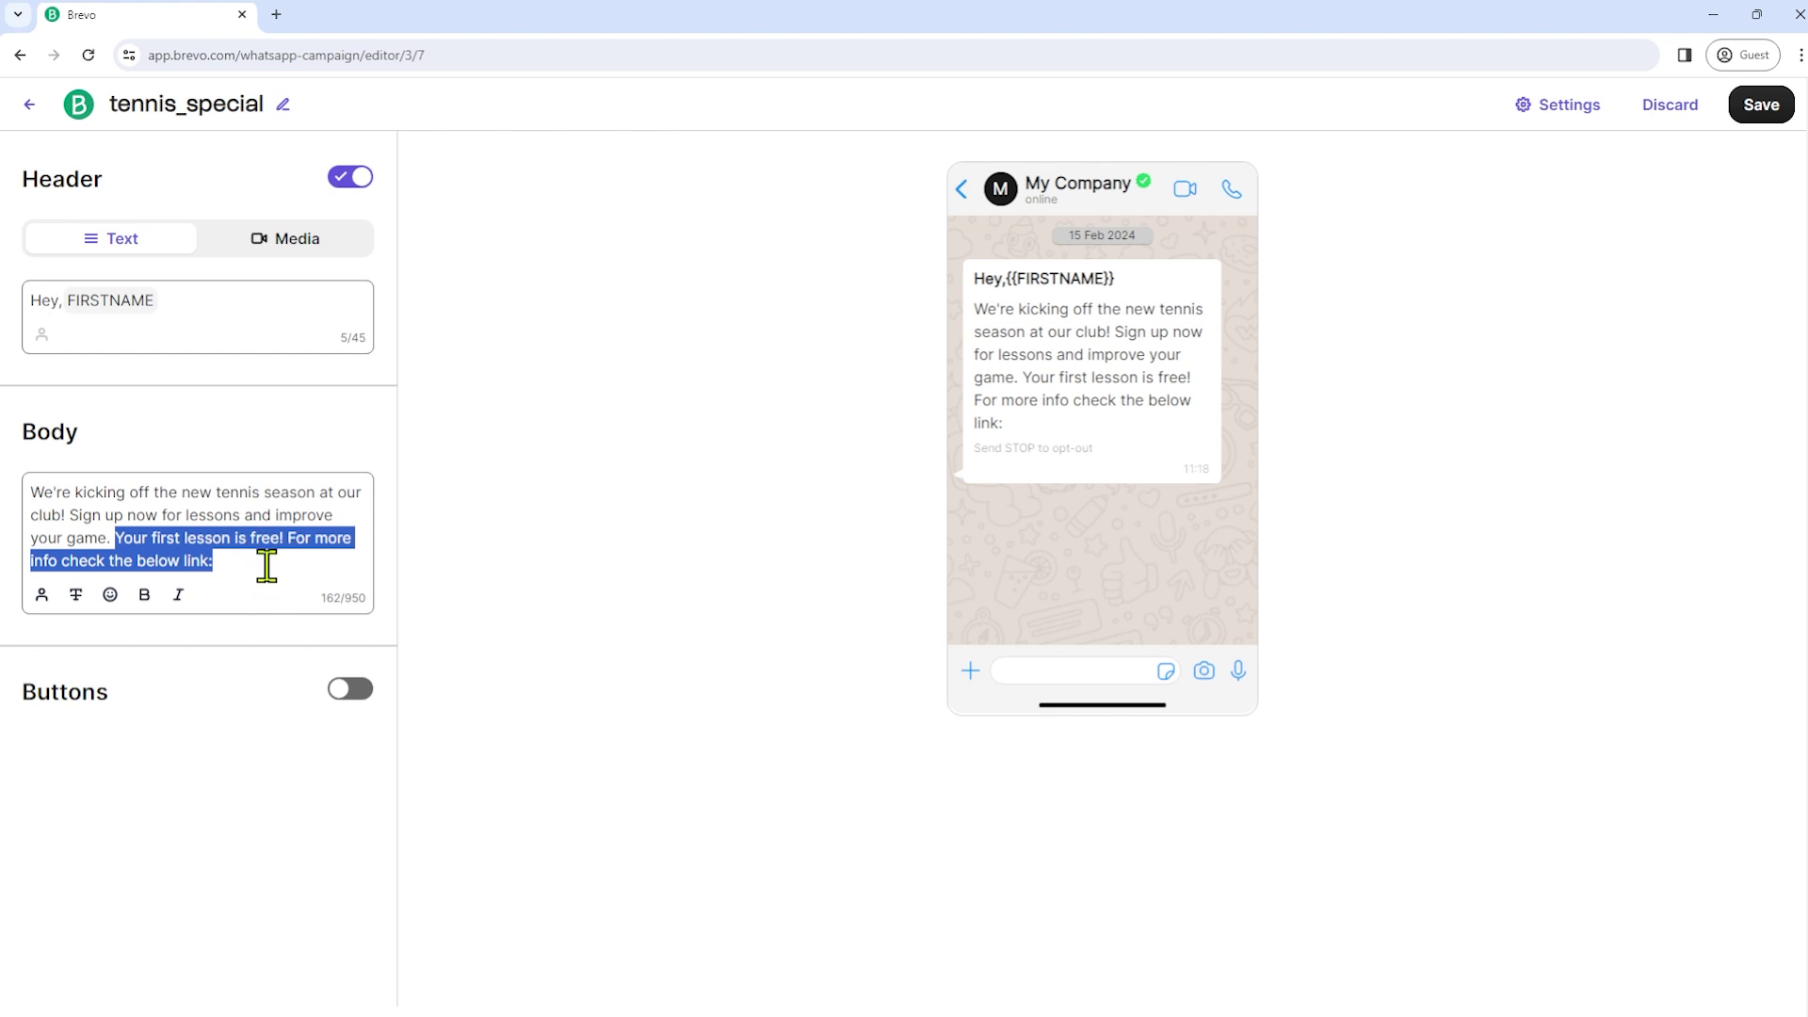
left_click(267, 565)
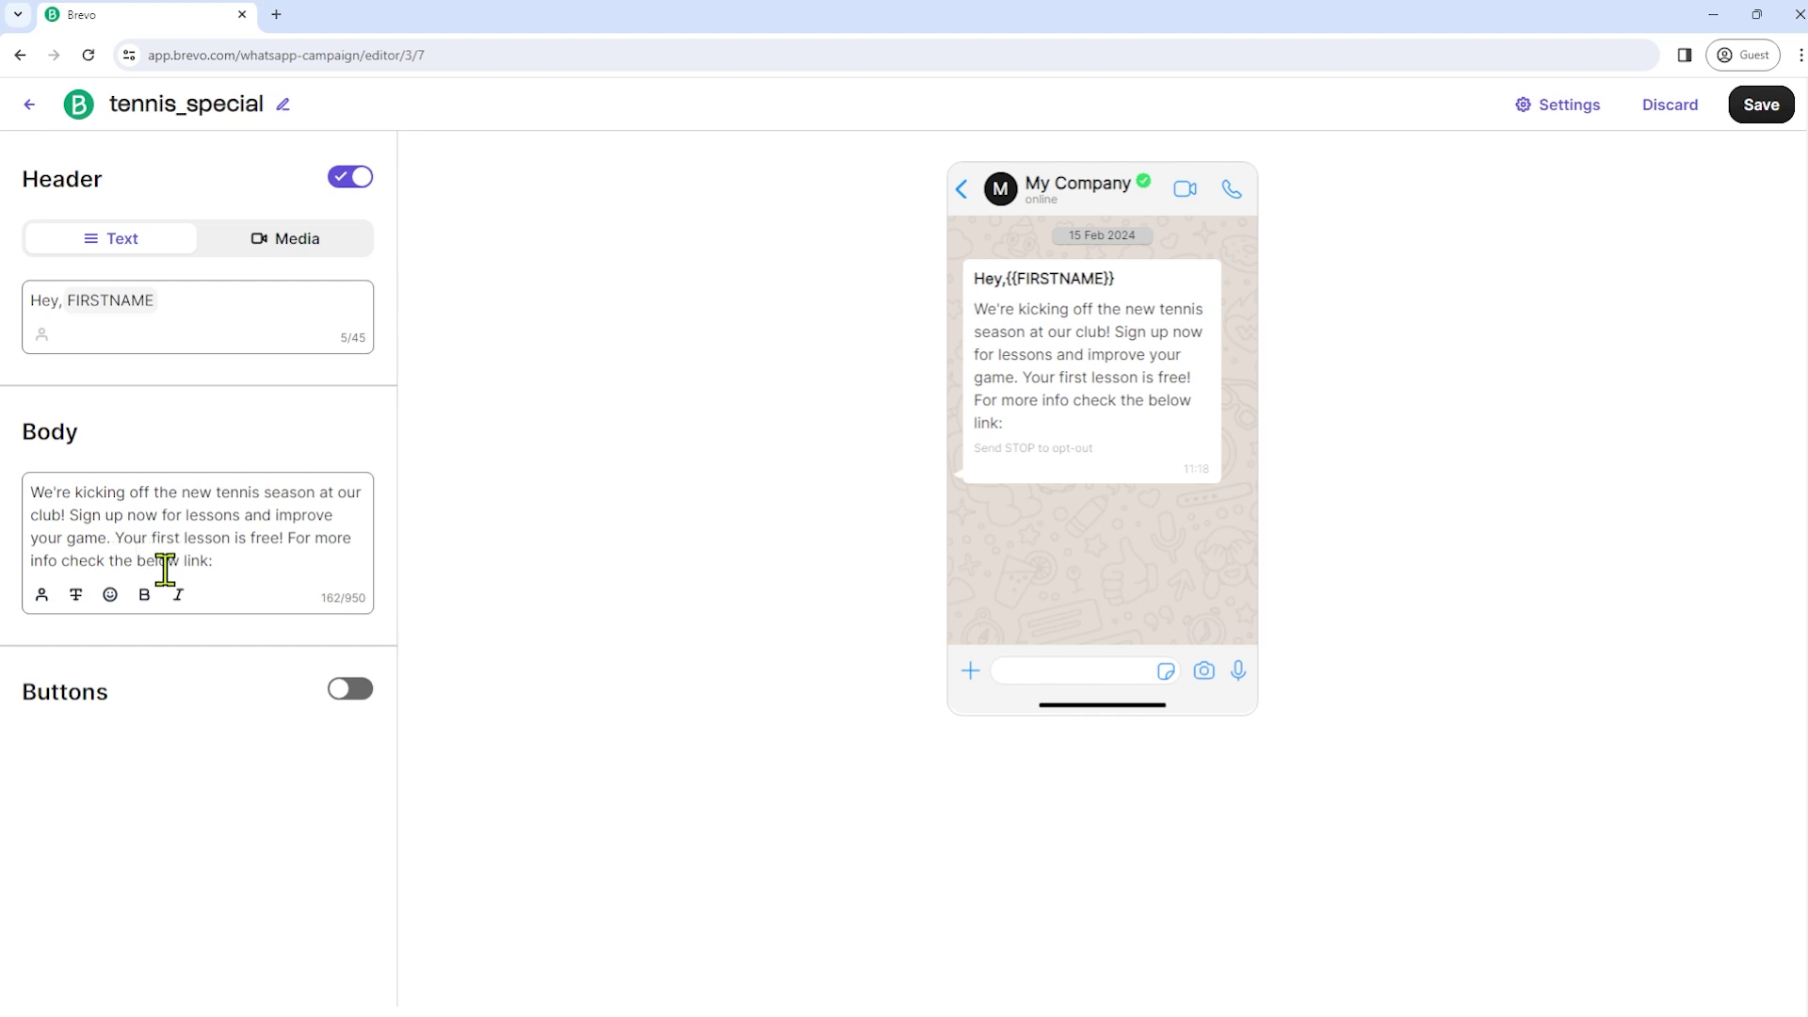
Browse the emojis that can be added to the body text.
left_click(110, 595)
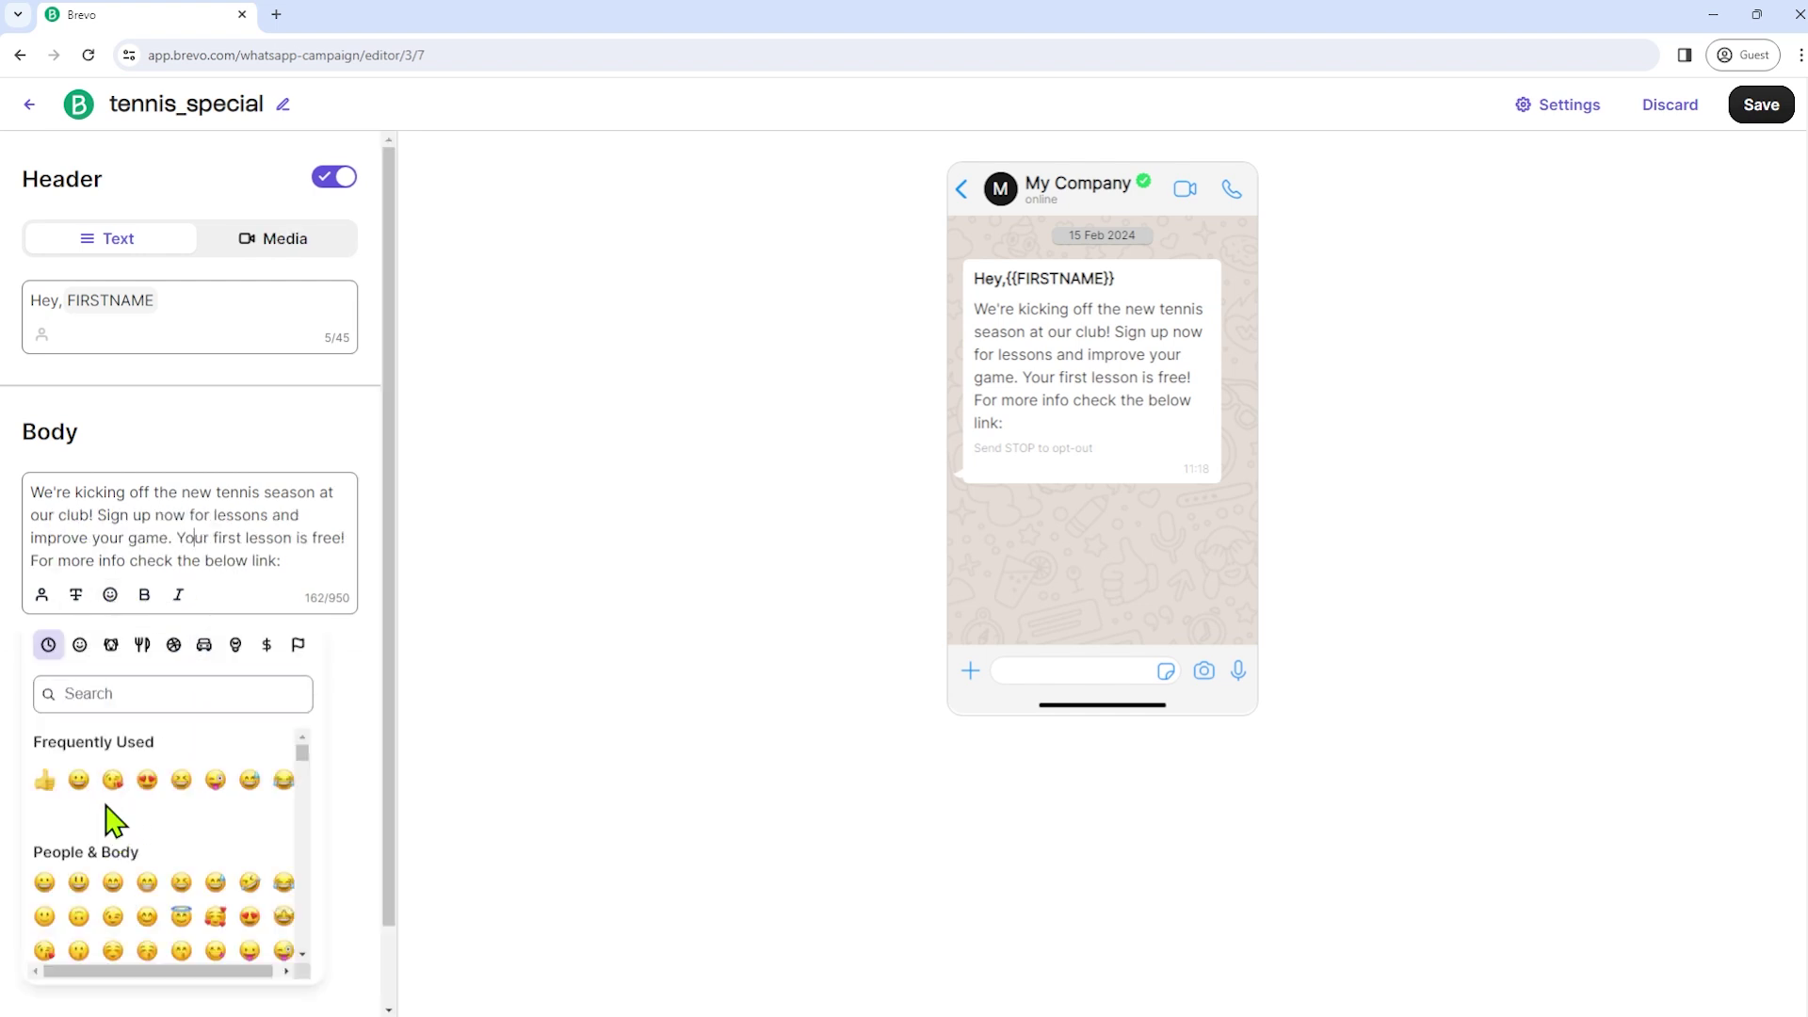
scroll(160, 881, "down", 5)
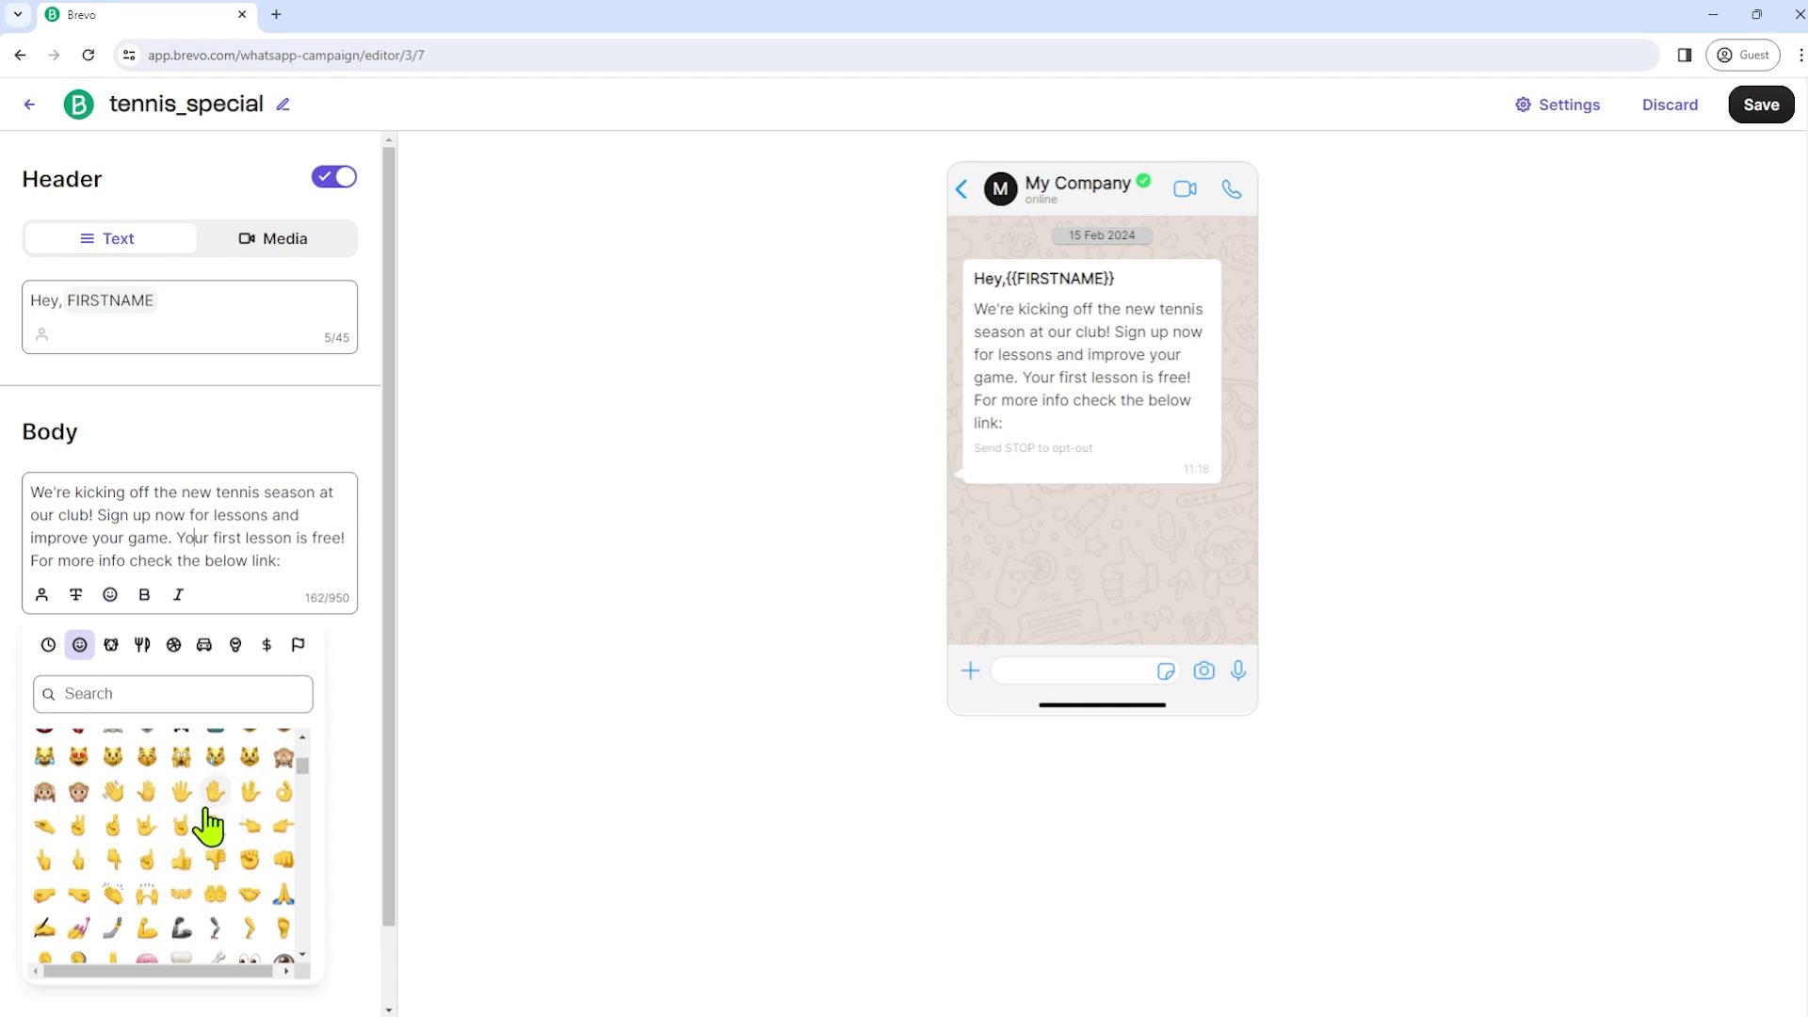
left_click(468, 637)
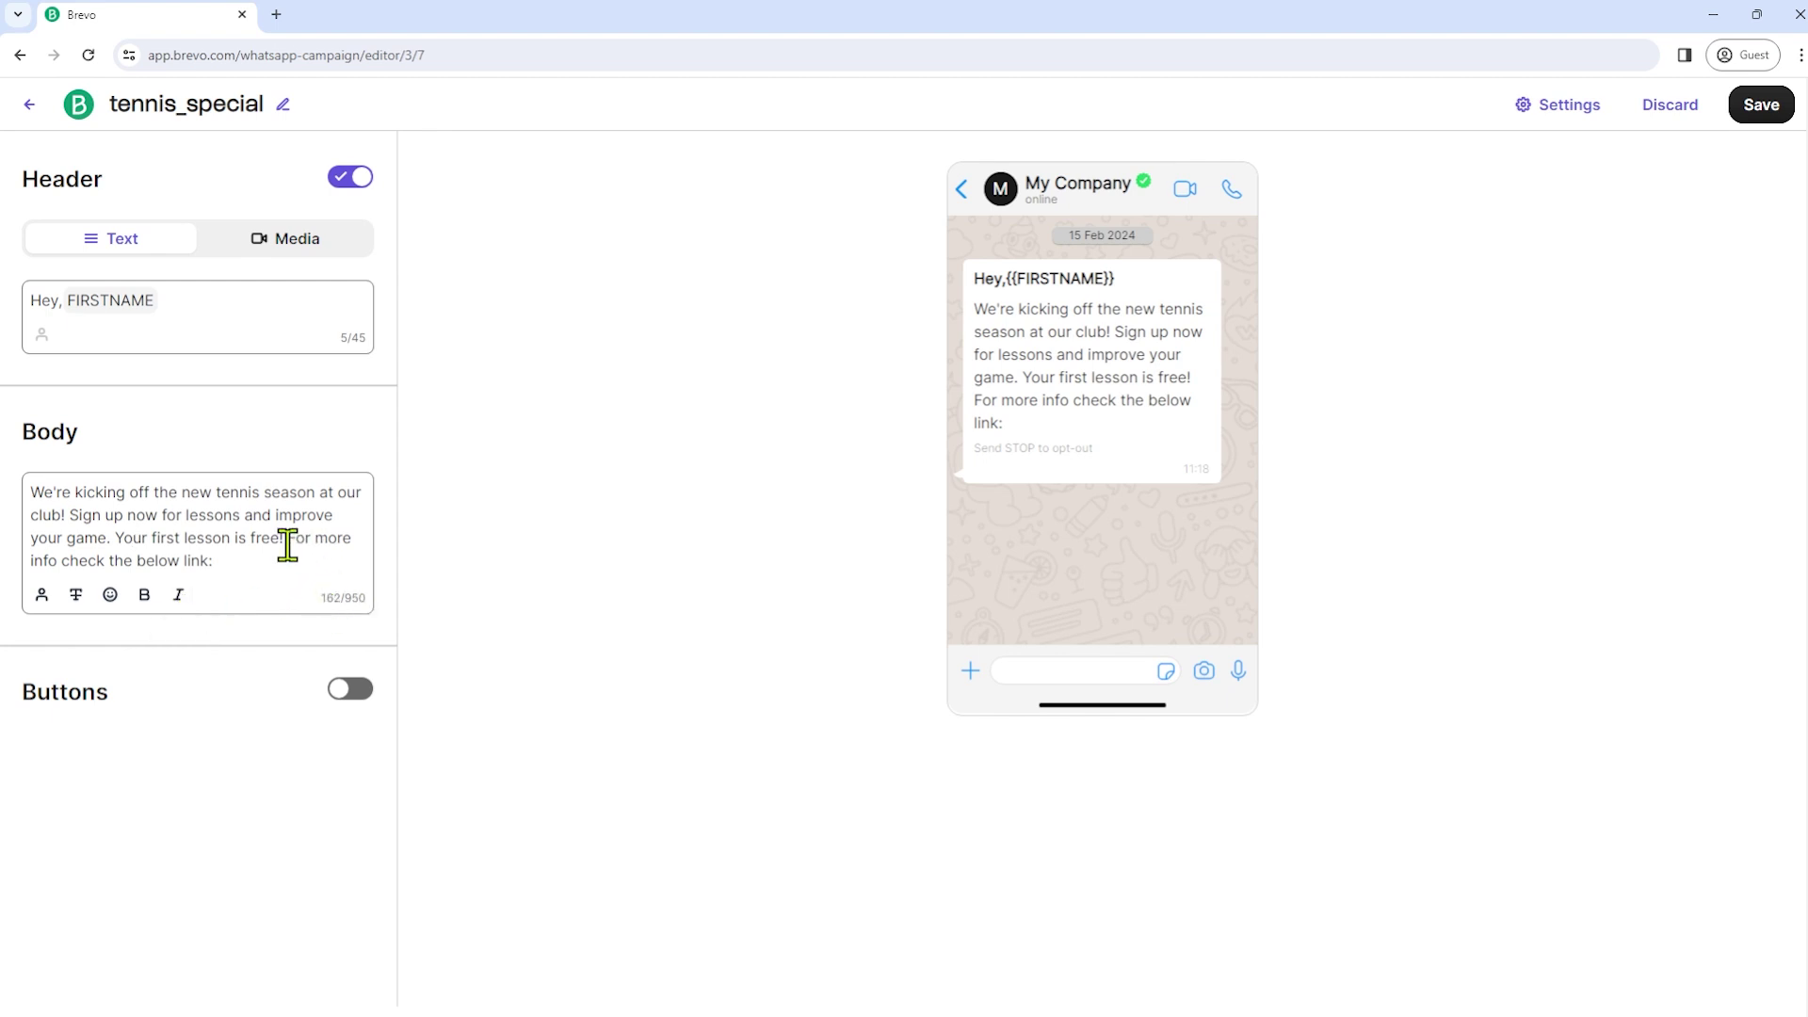
Turn on buttons for the message and add a call-to-action button with Link as its type of action.
left_click_drag(304, 538, 309, 554)
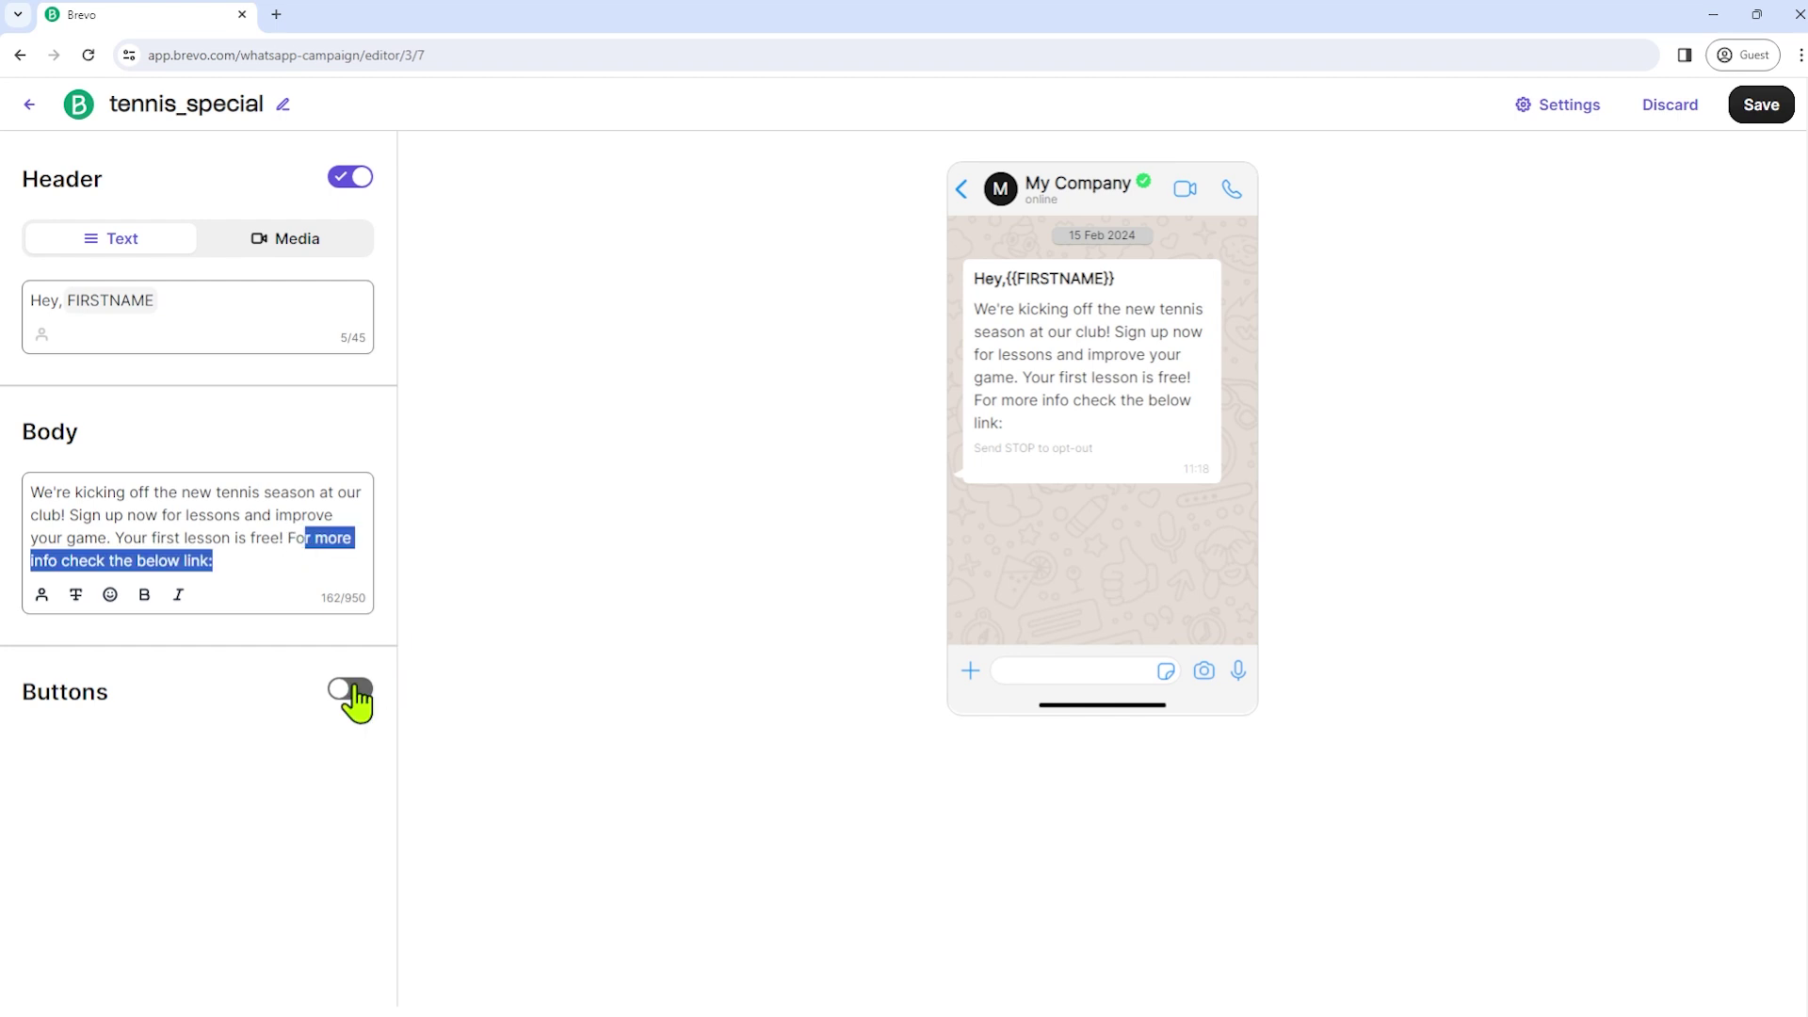
left_click(352, 695)
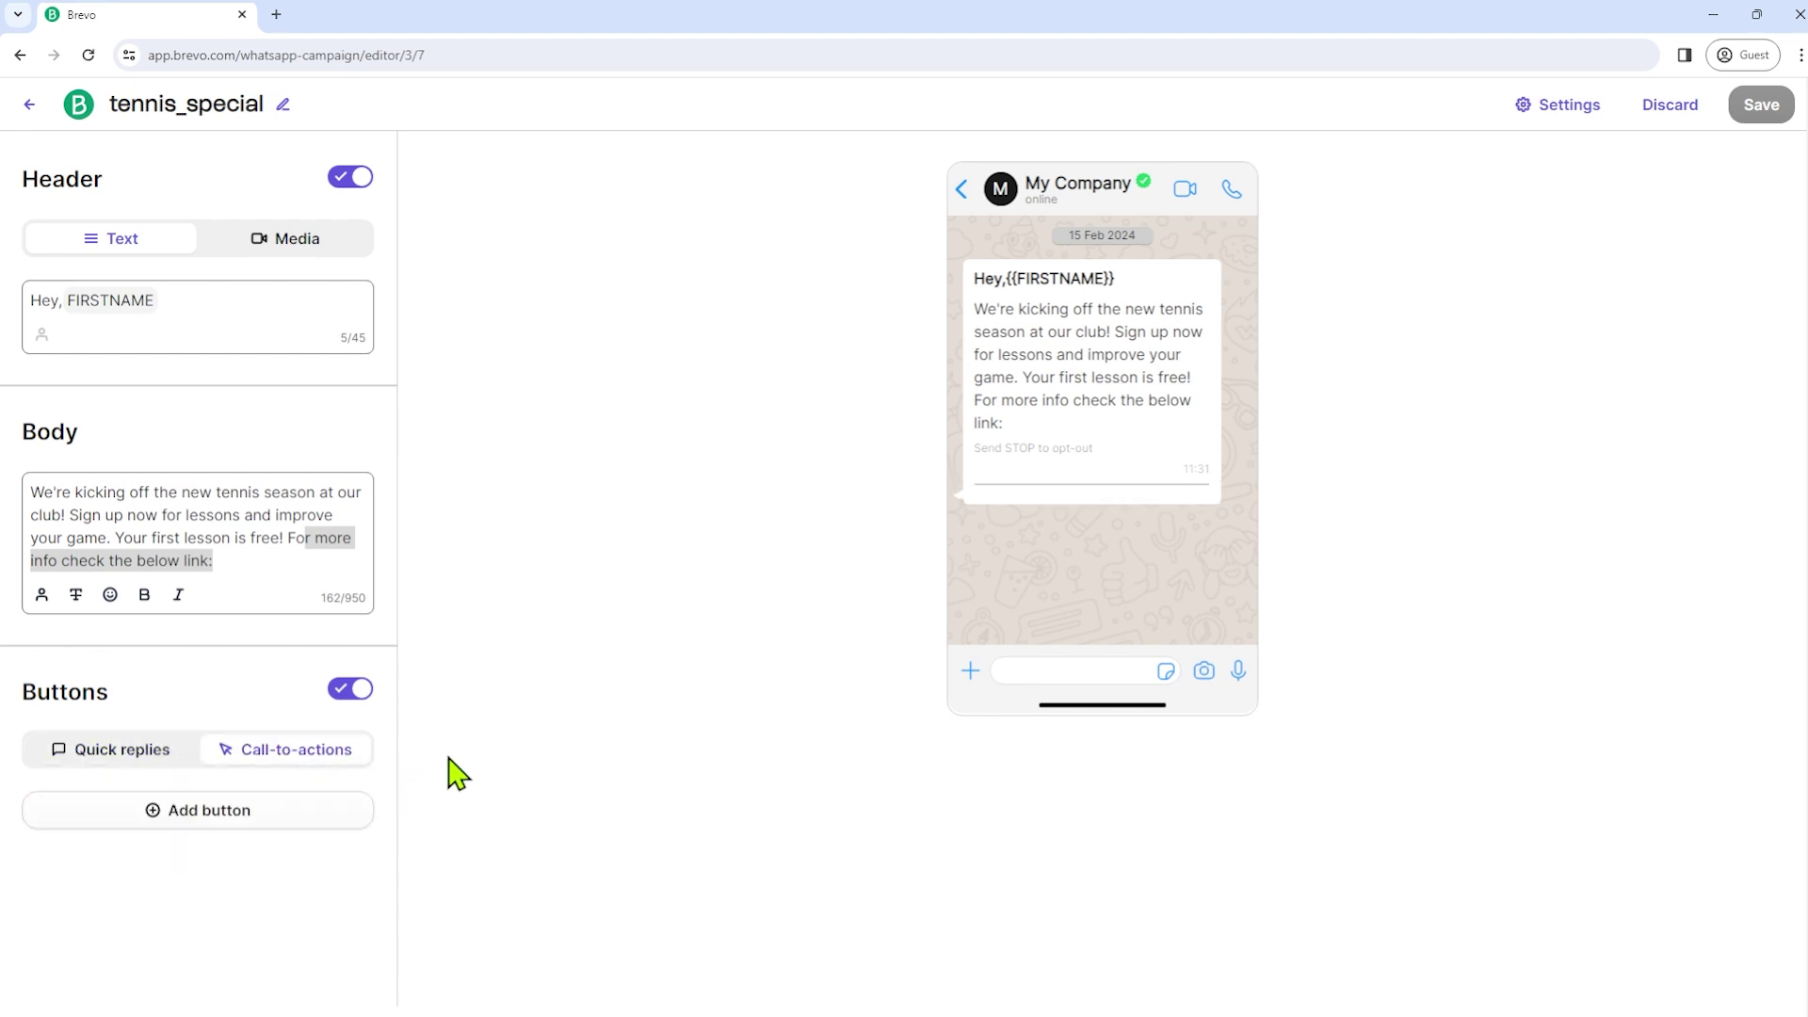
left_click(282, 759)
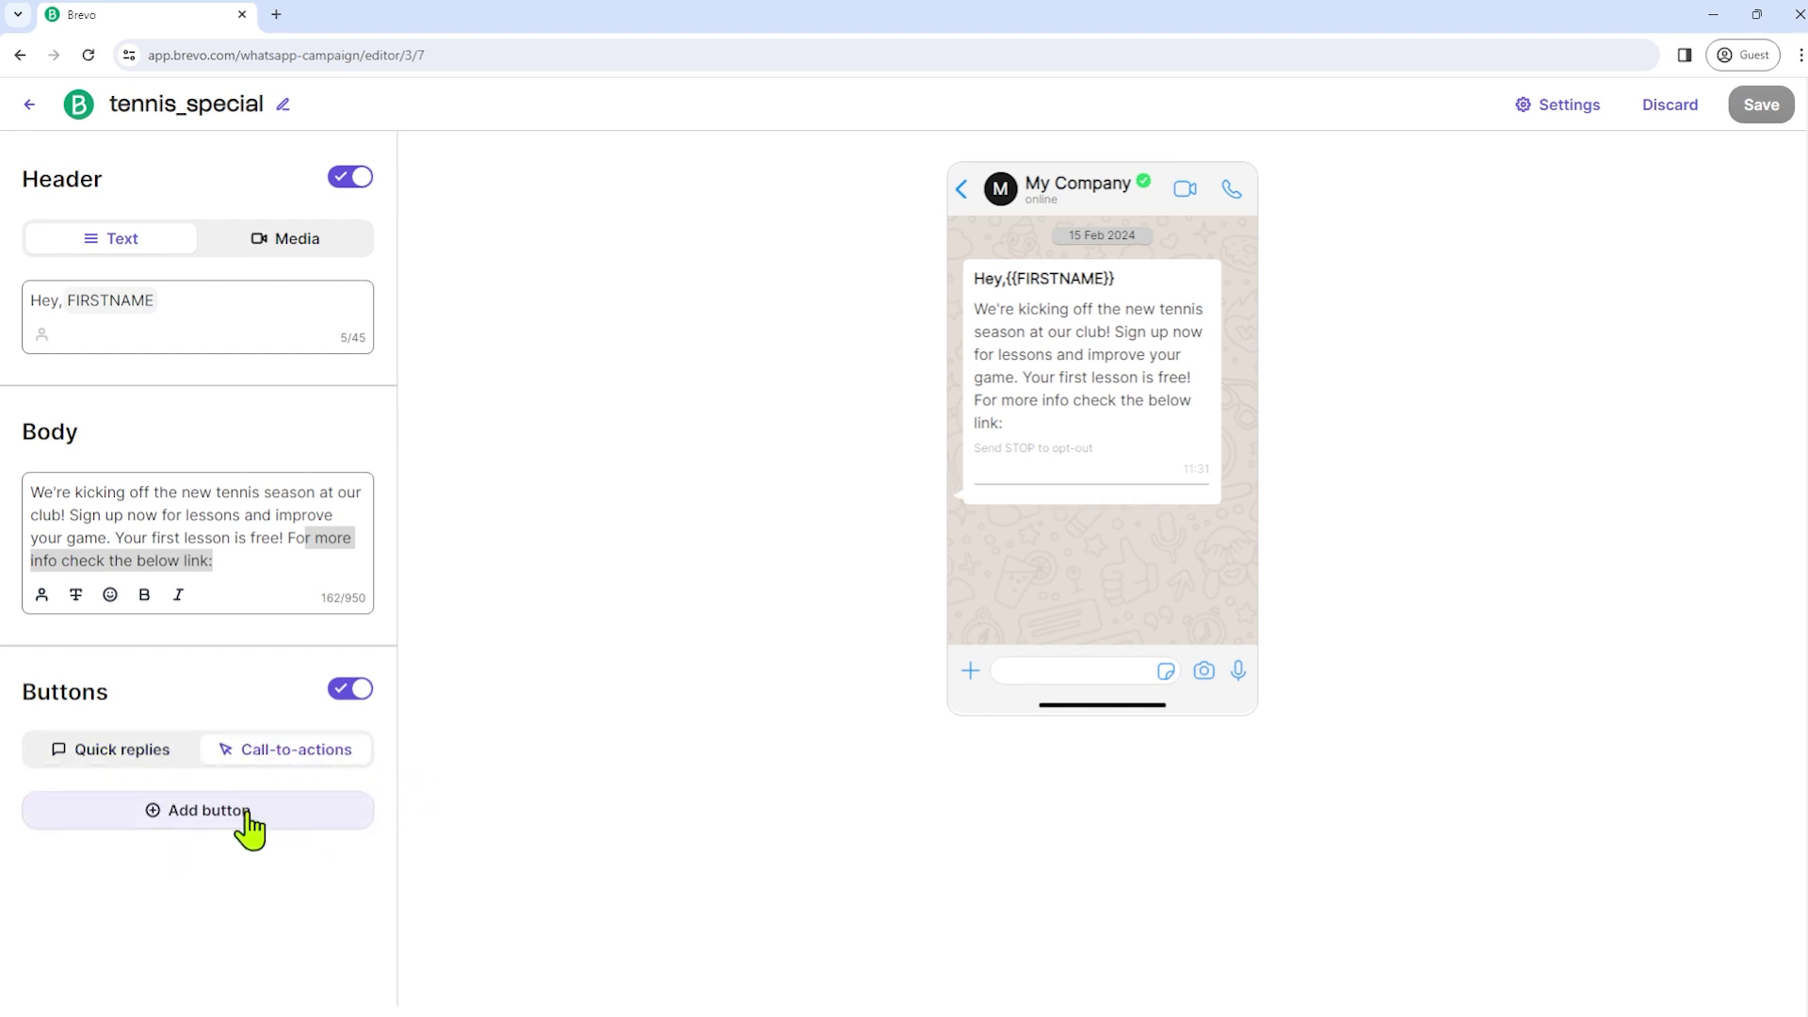
left_click(149, 816)
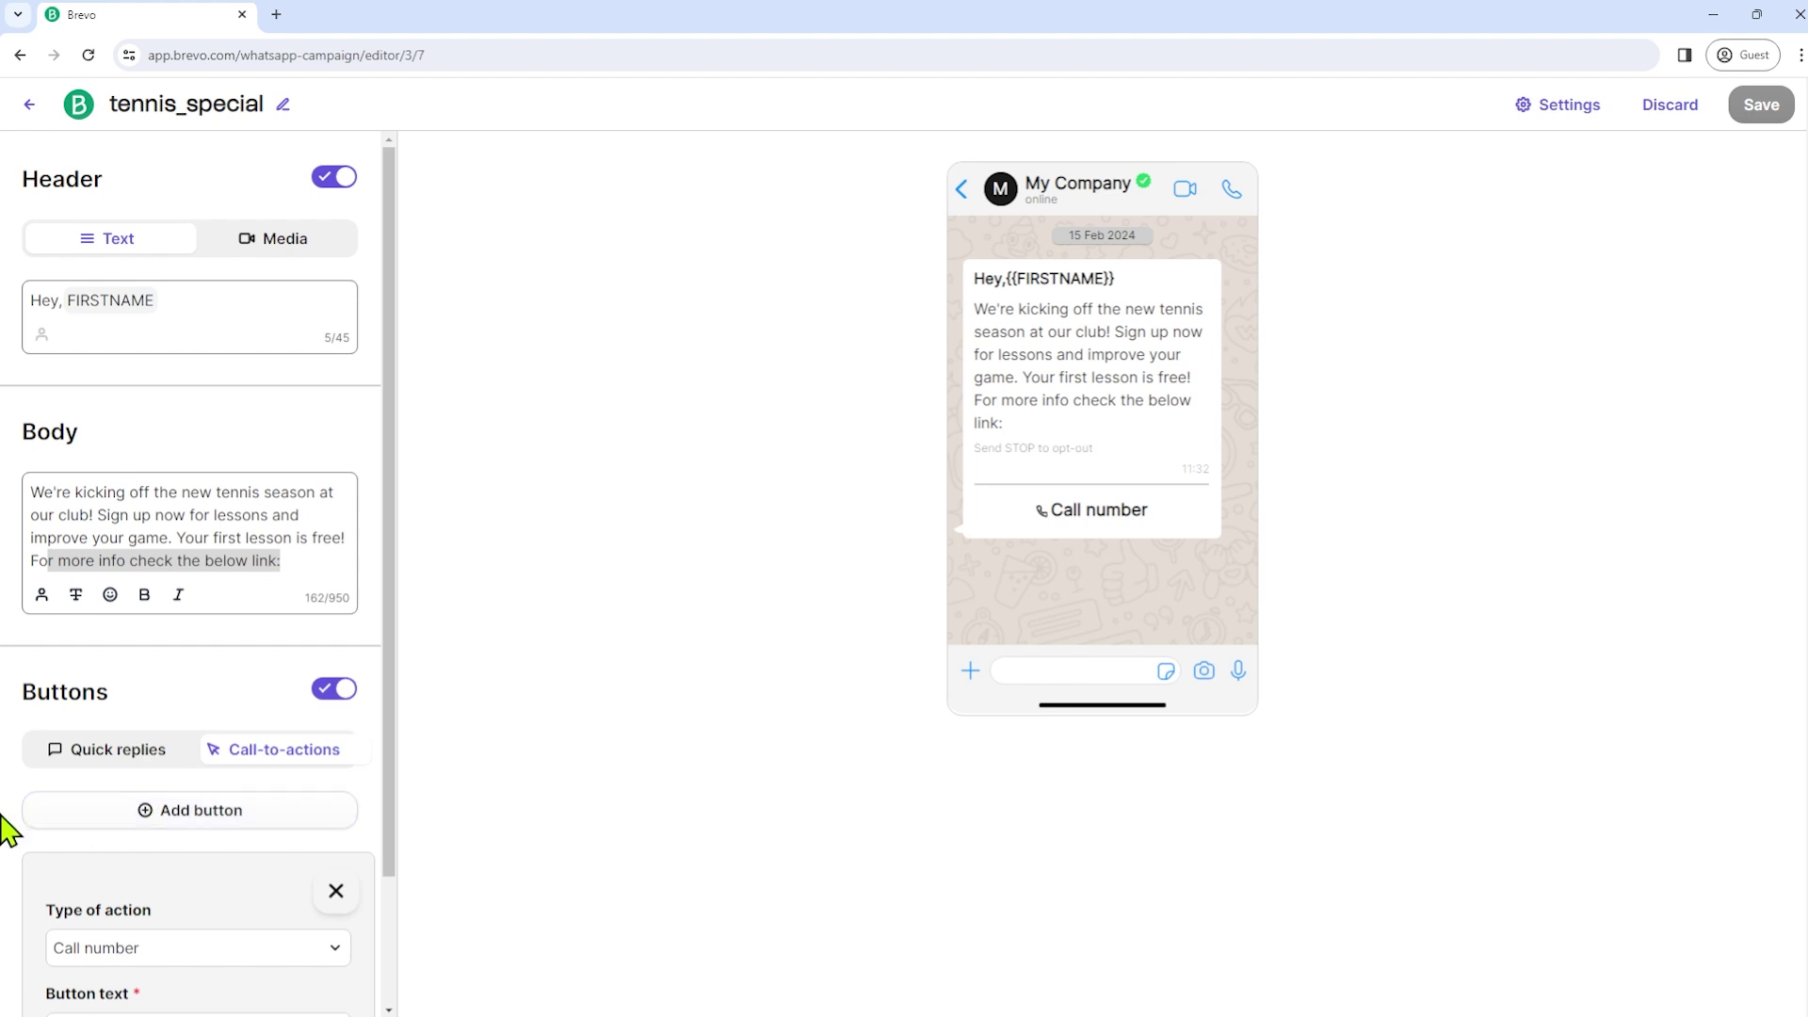
scroll(5, 829, "down", 2)
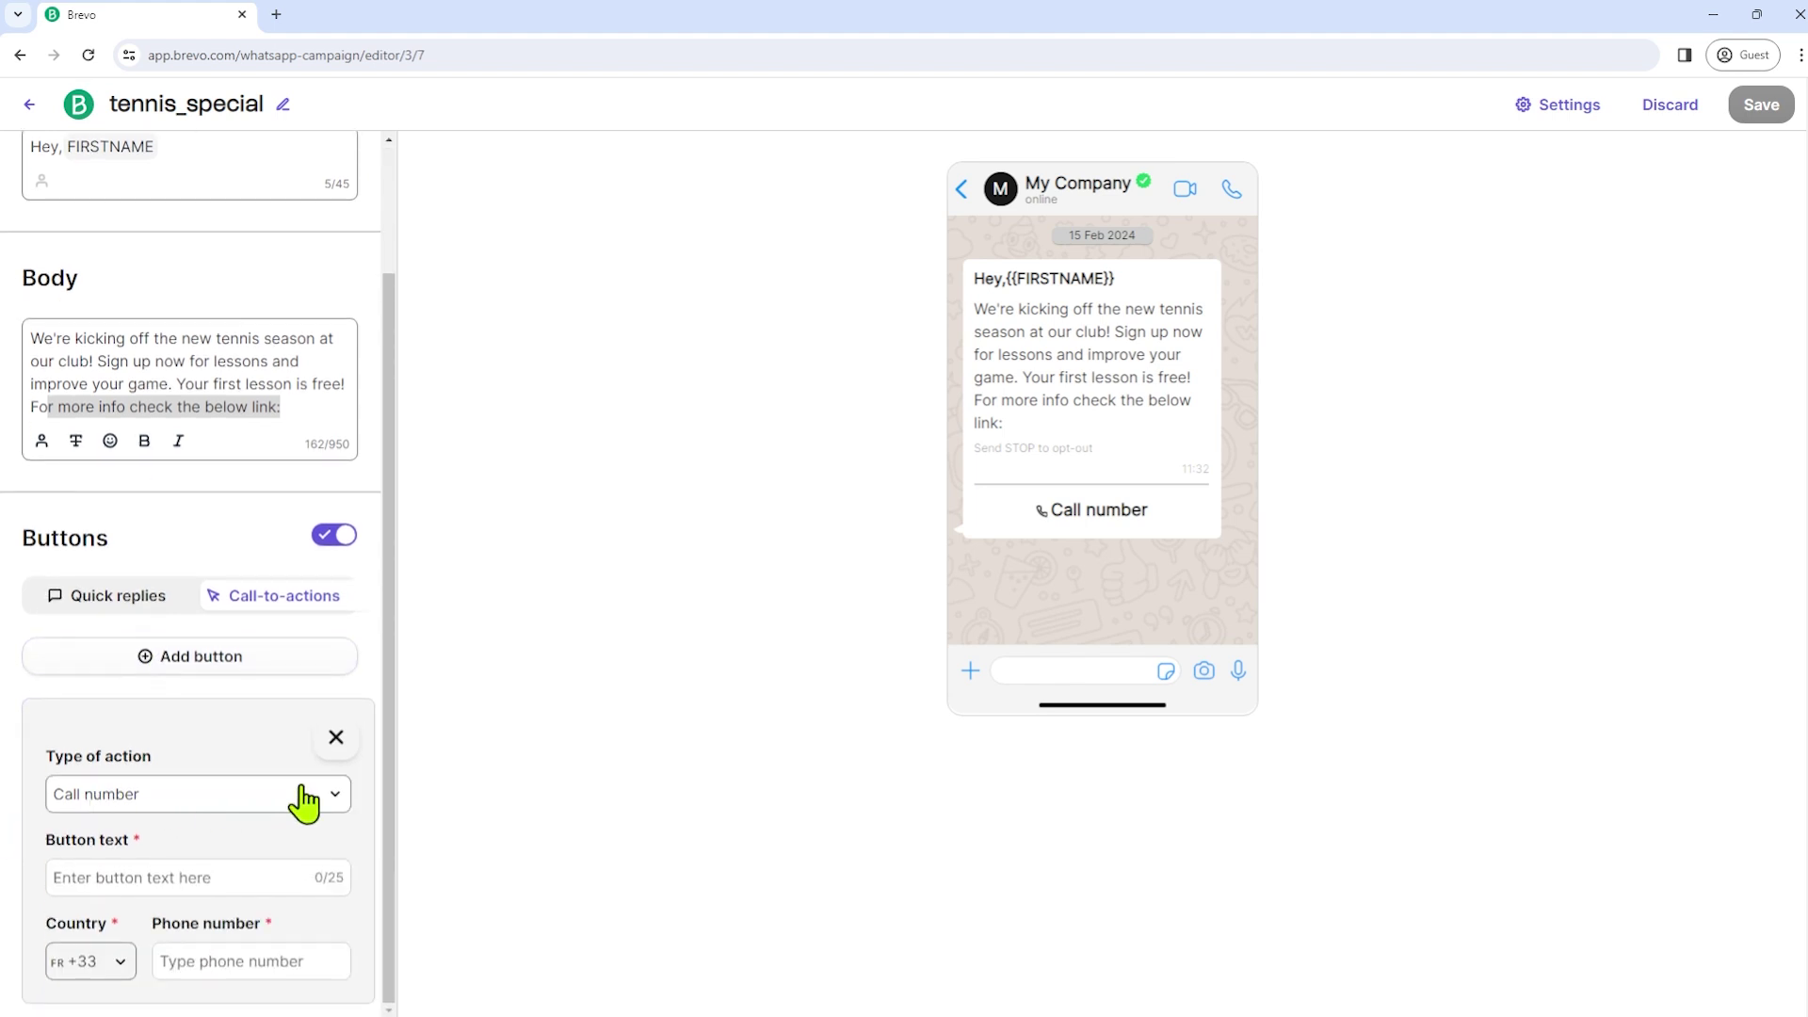
left_click(226, 812)
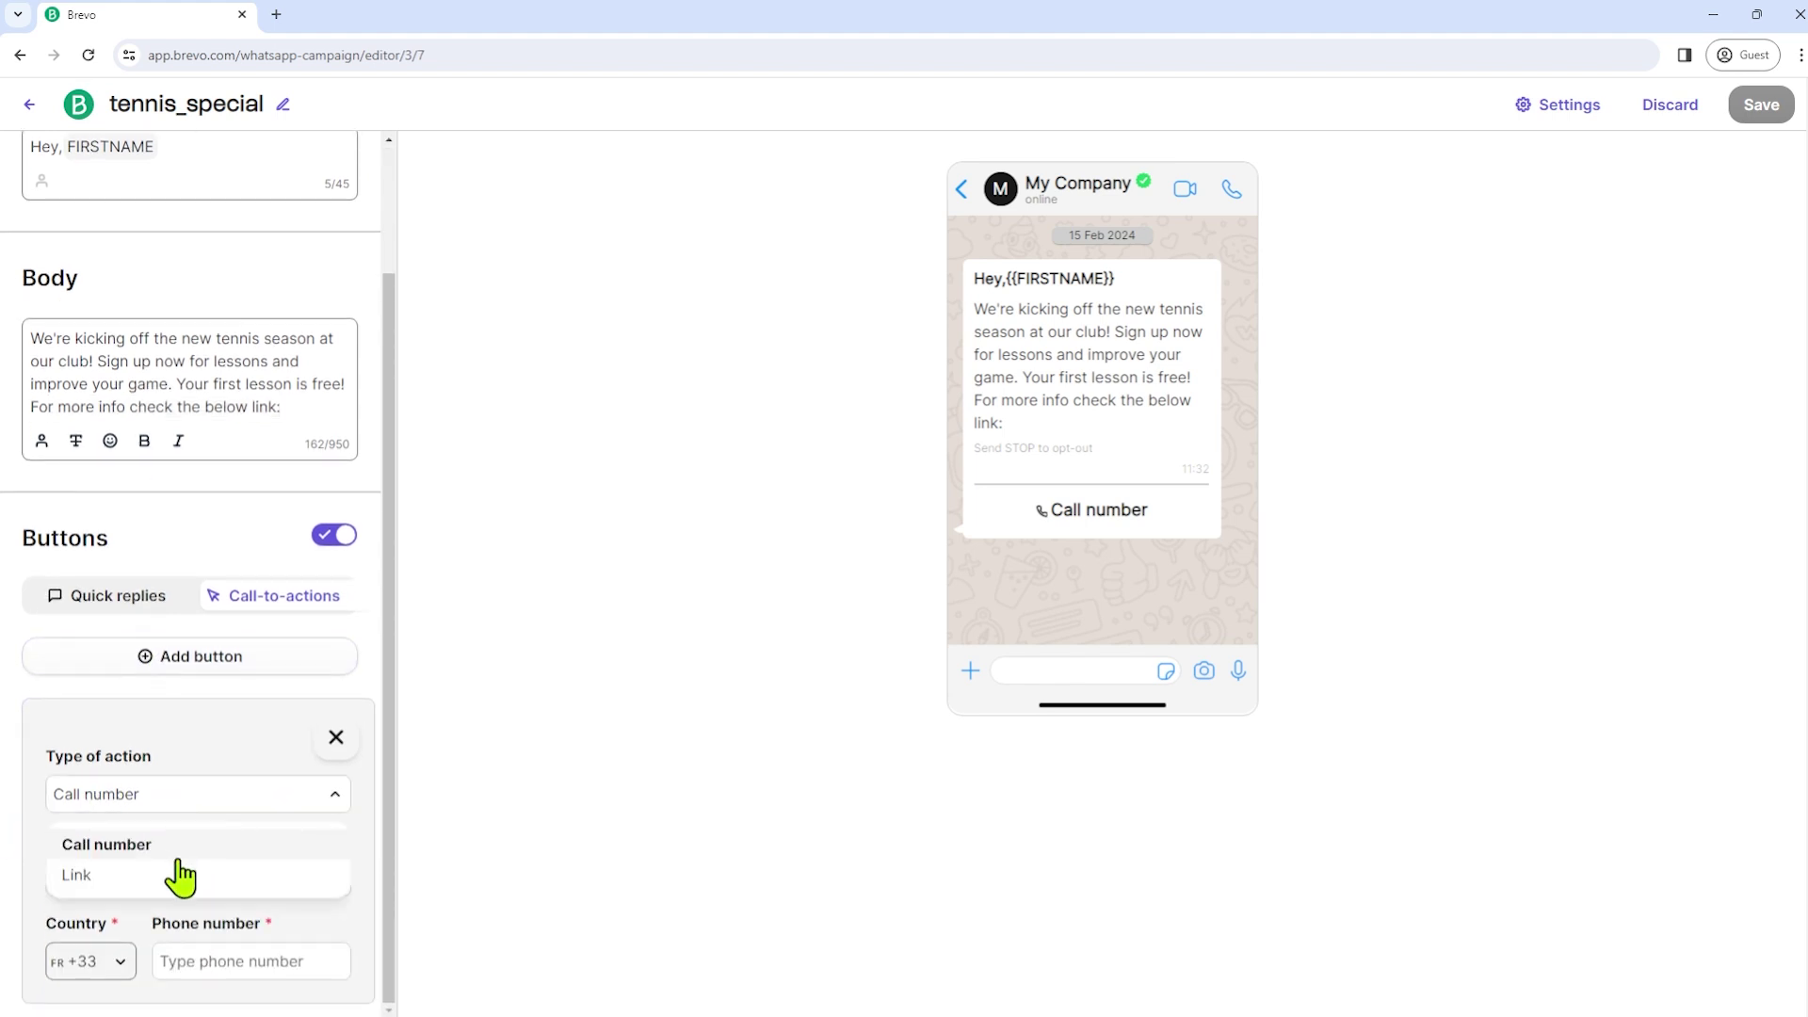
left_click(127, 881)
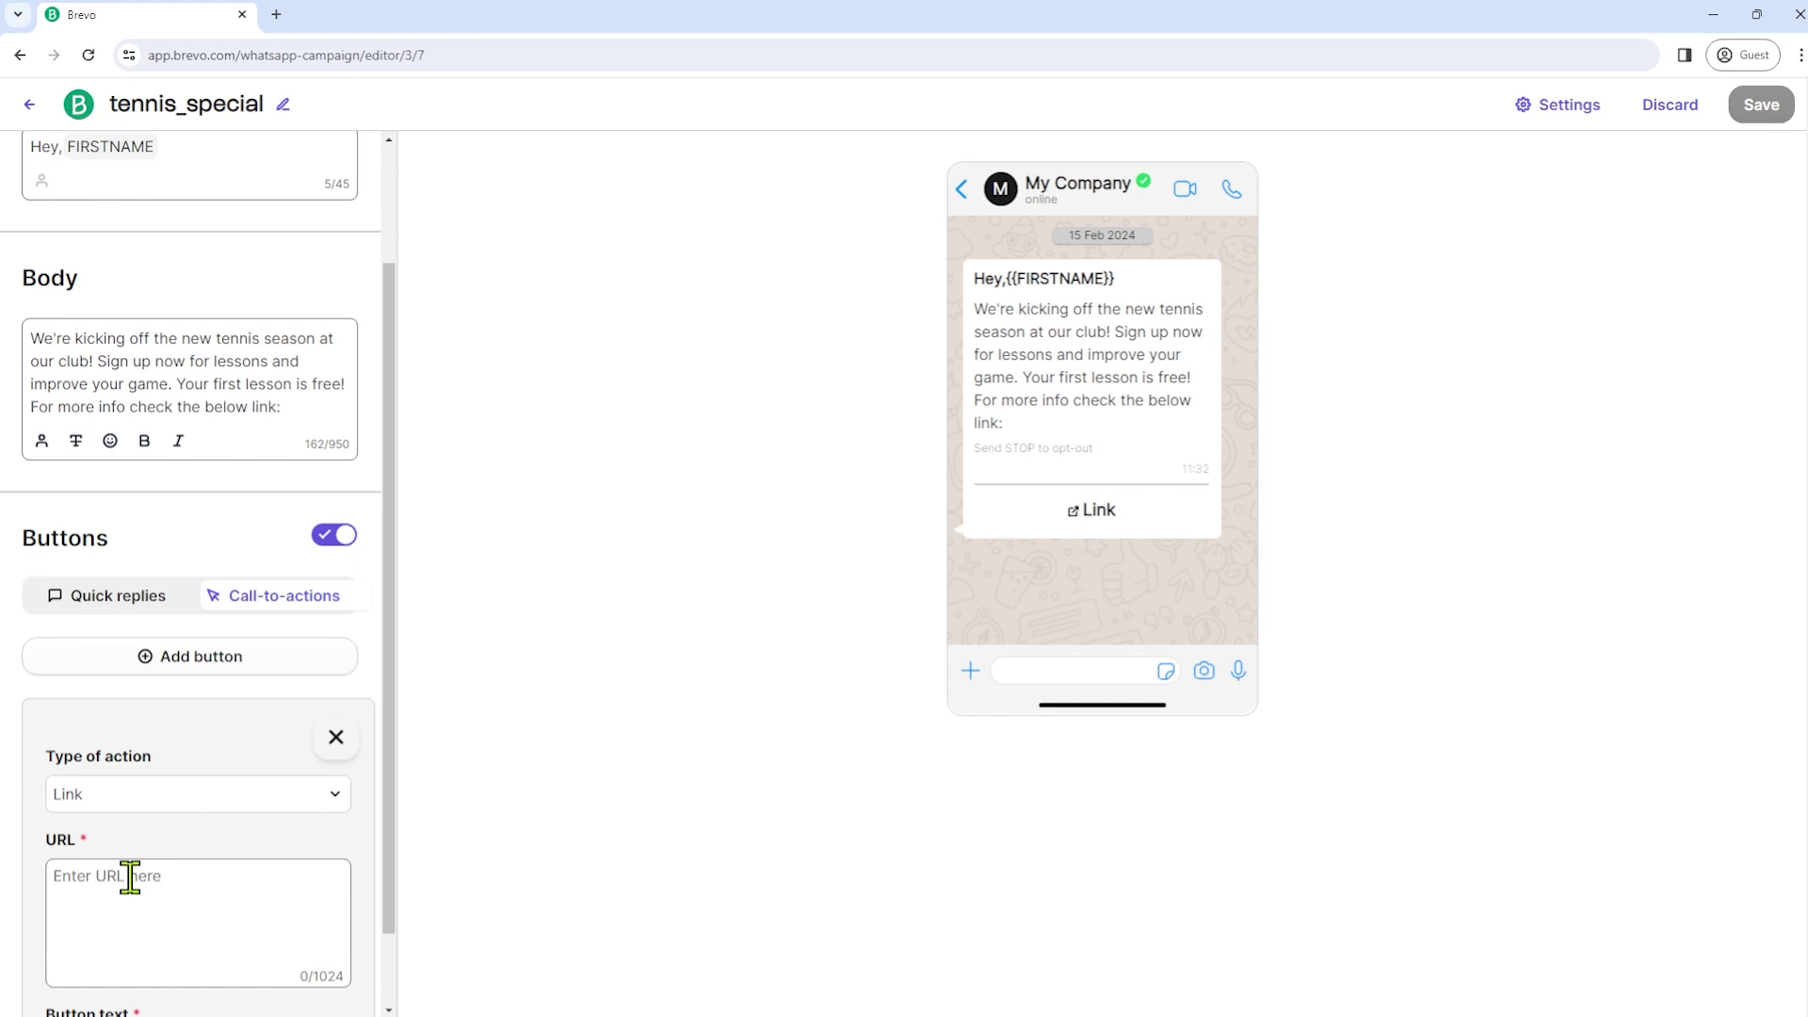
Paste the website URL into the link button, set its text to "Click Here", and check the URL.
scroll(157, 904, "down", 1)
left_click(130, 810)
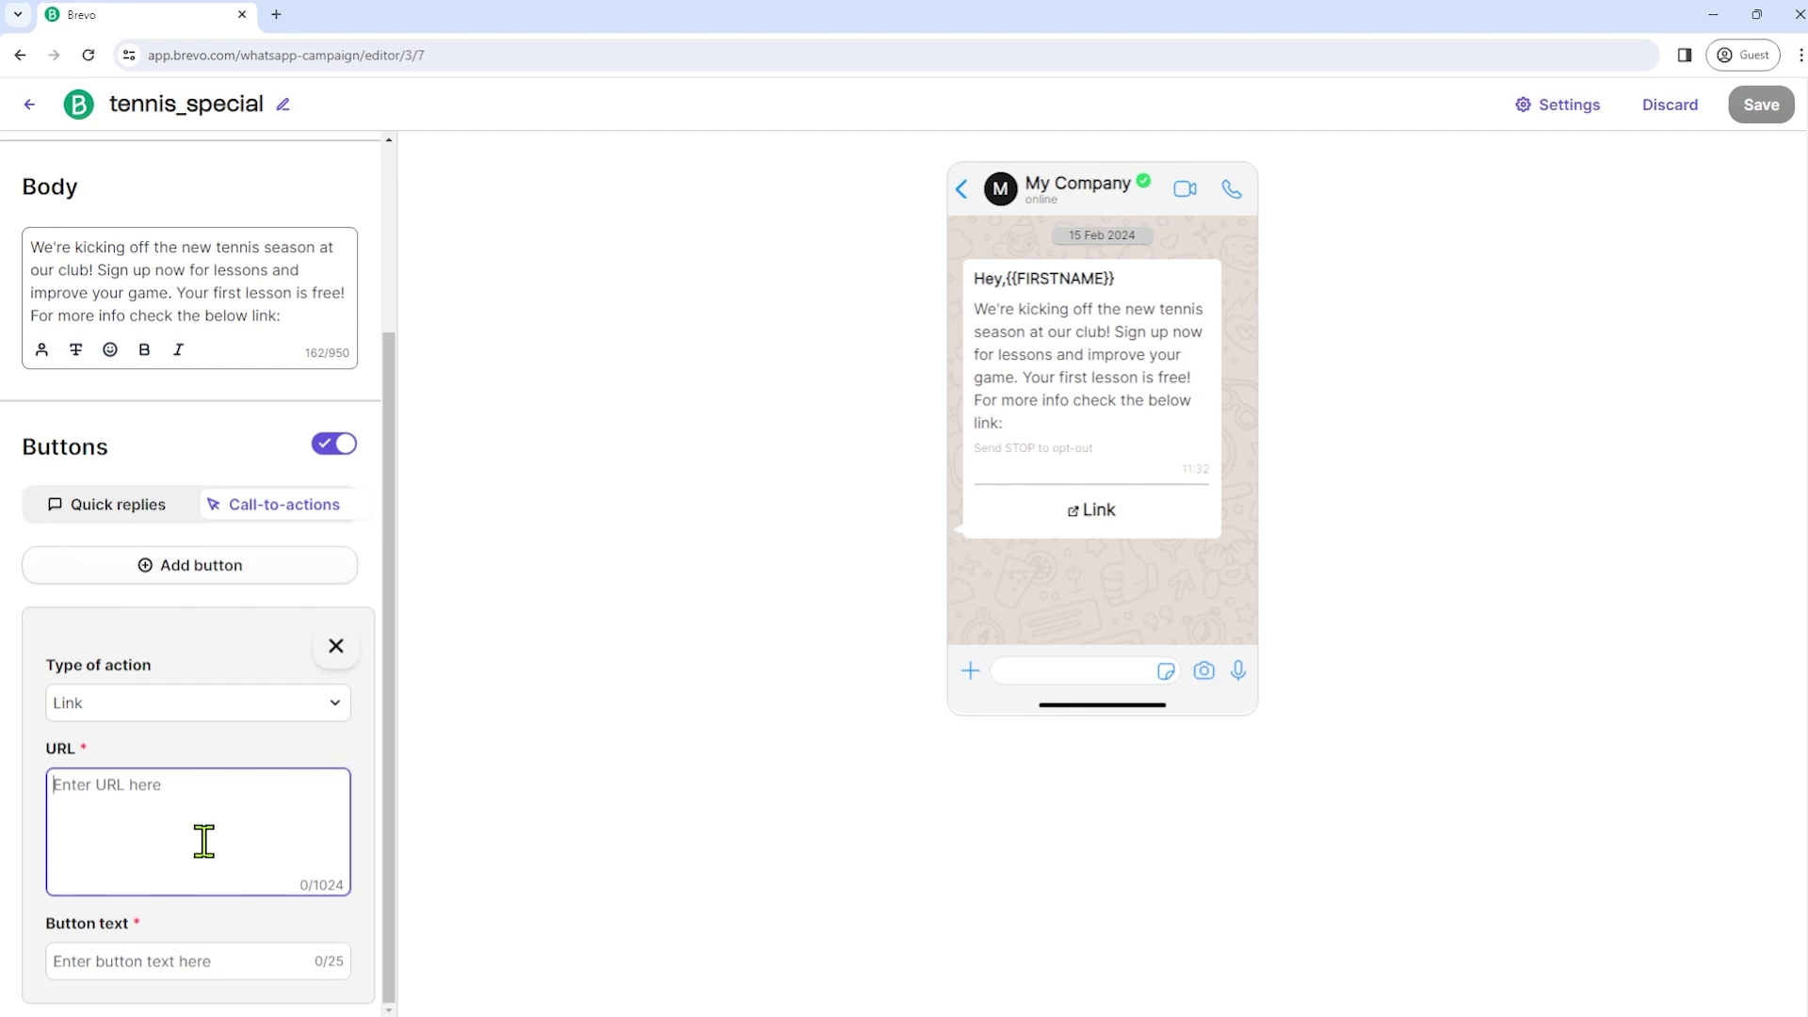
key("ctrl+v")
left_click_drag(45, 925, 113, 937)
left_click(161, 961)
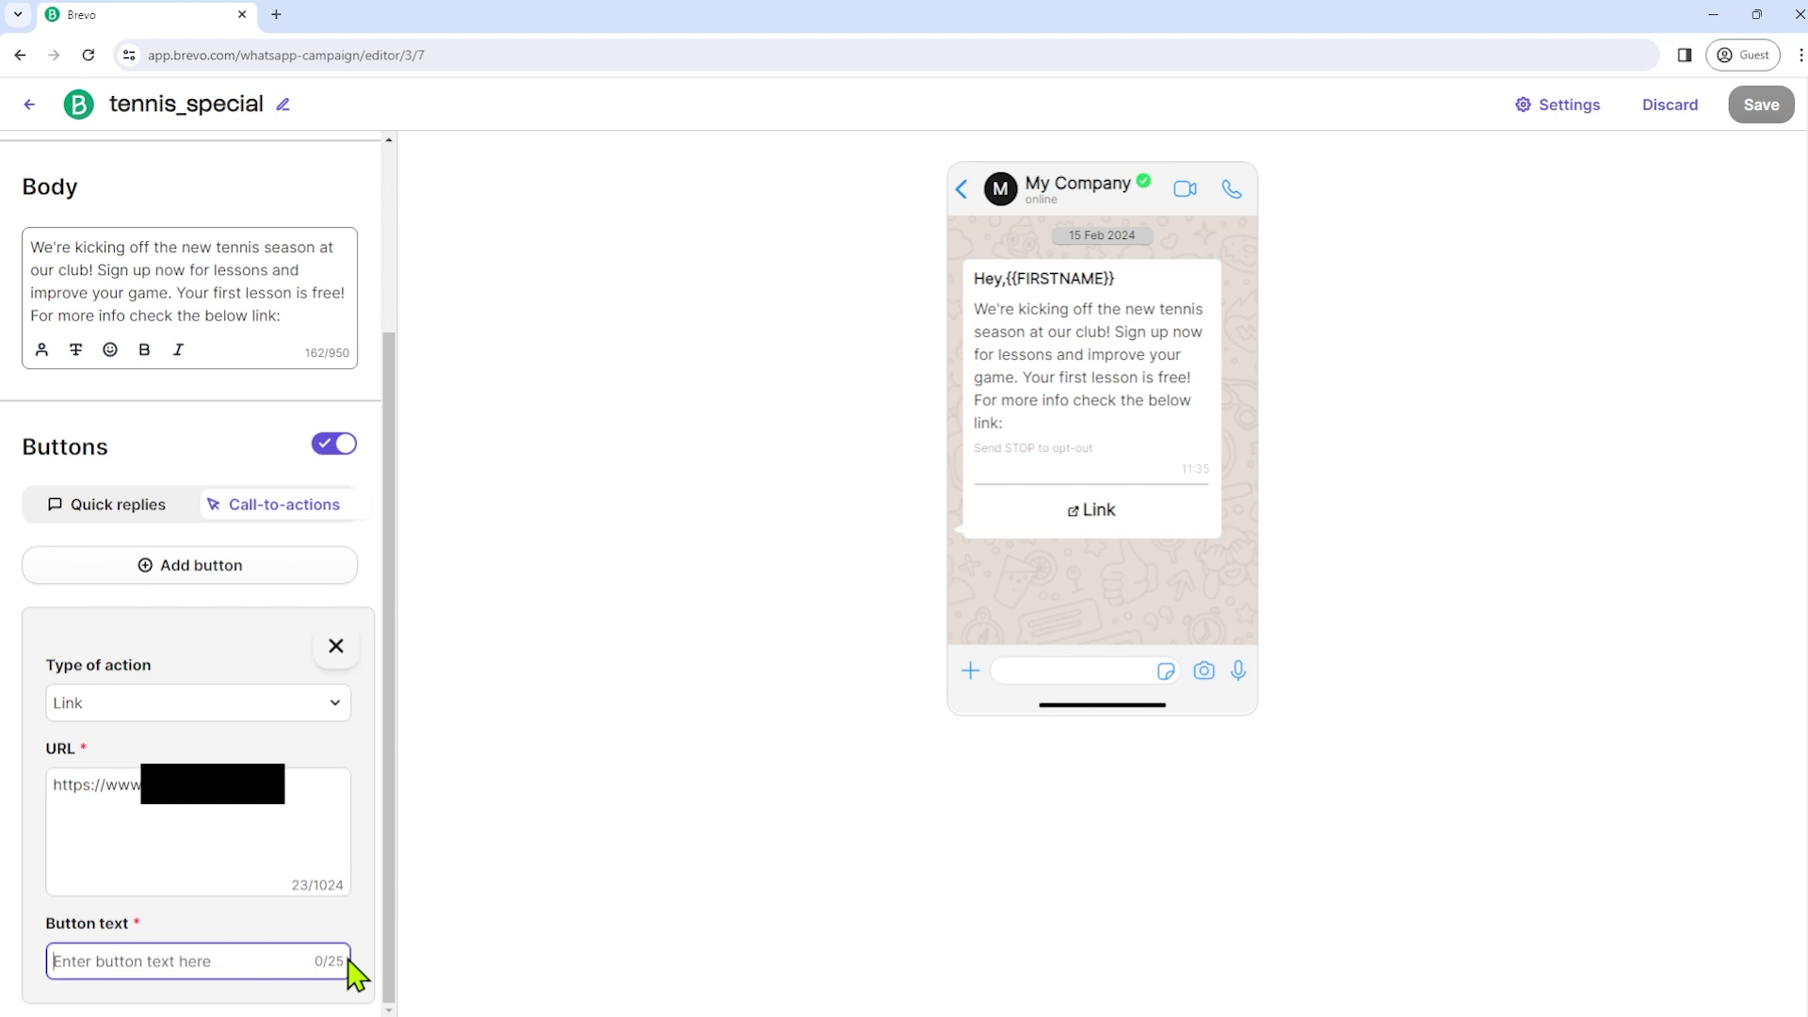
type("Click Here")
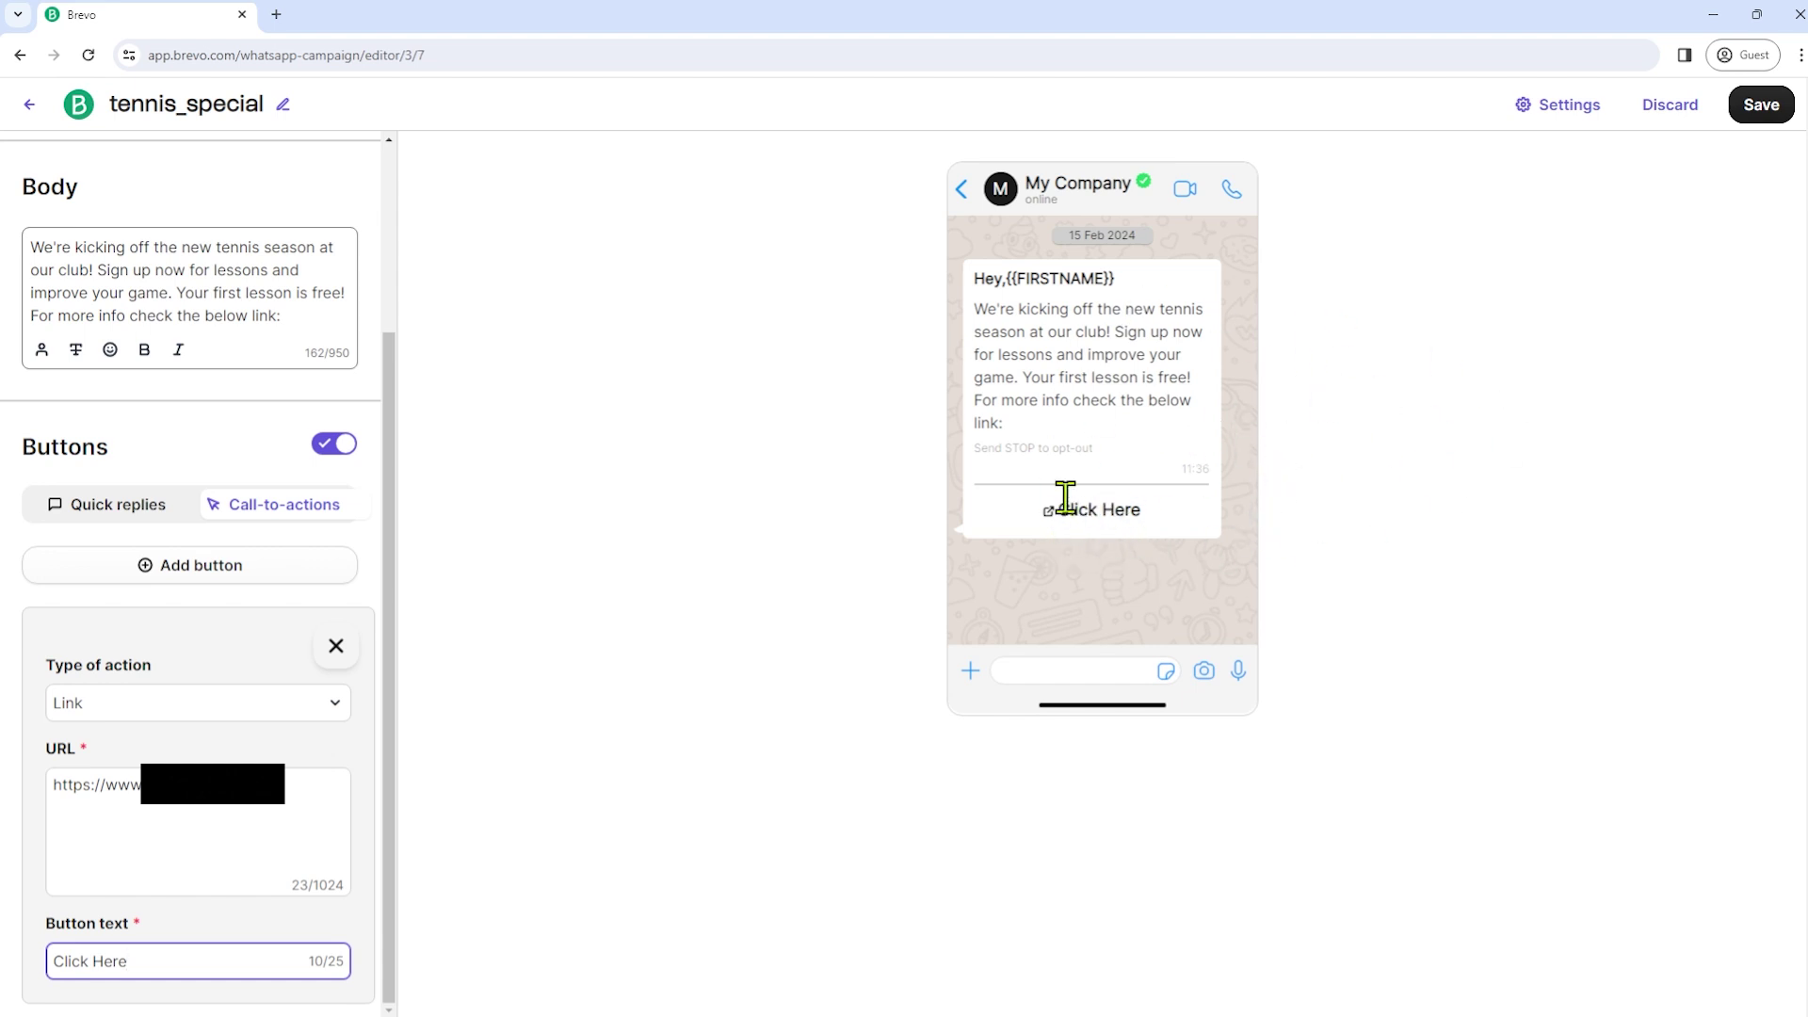
left_click(226, 802)
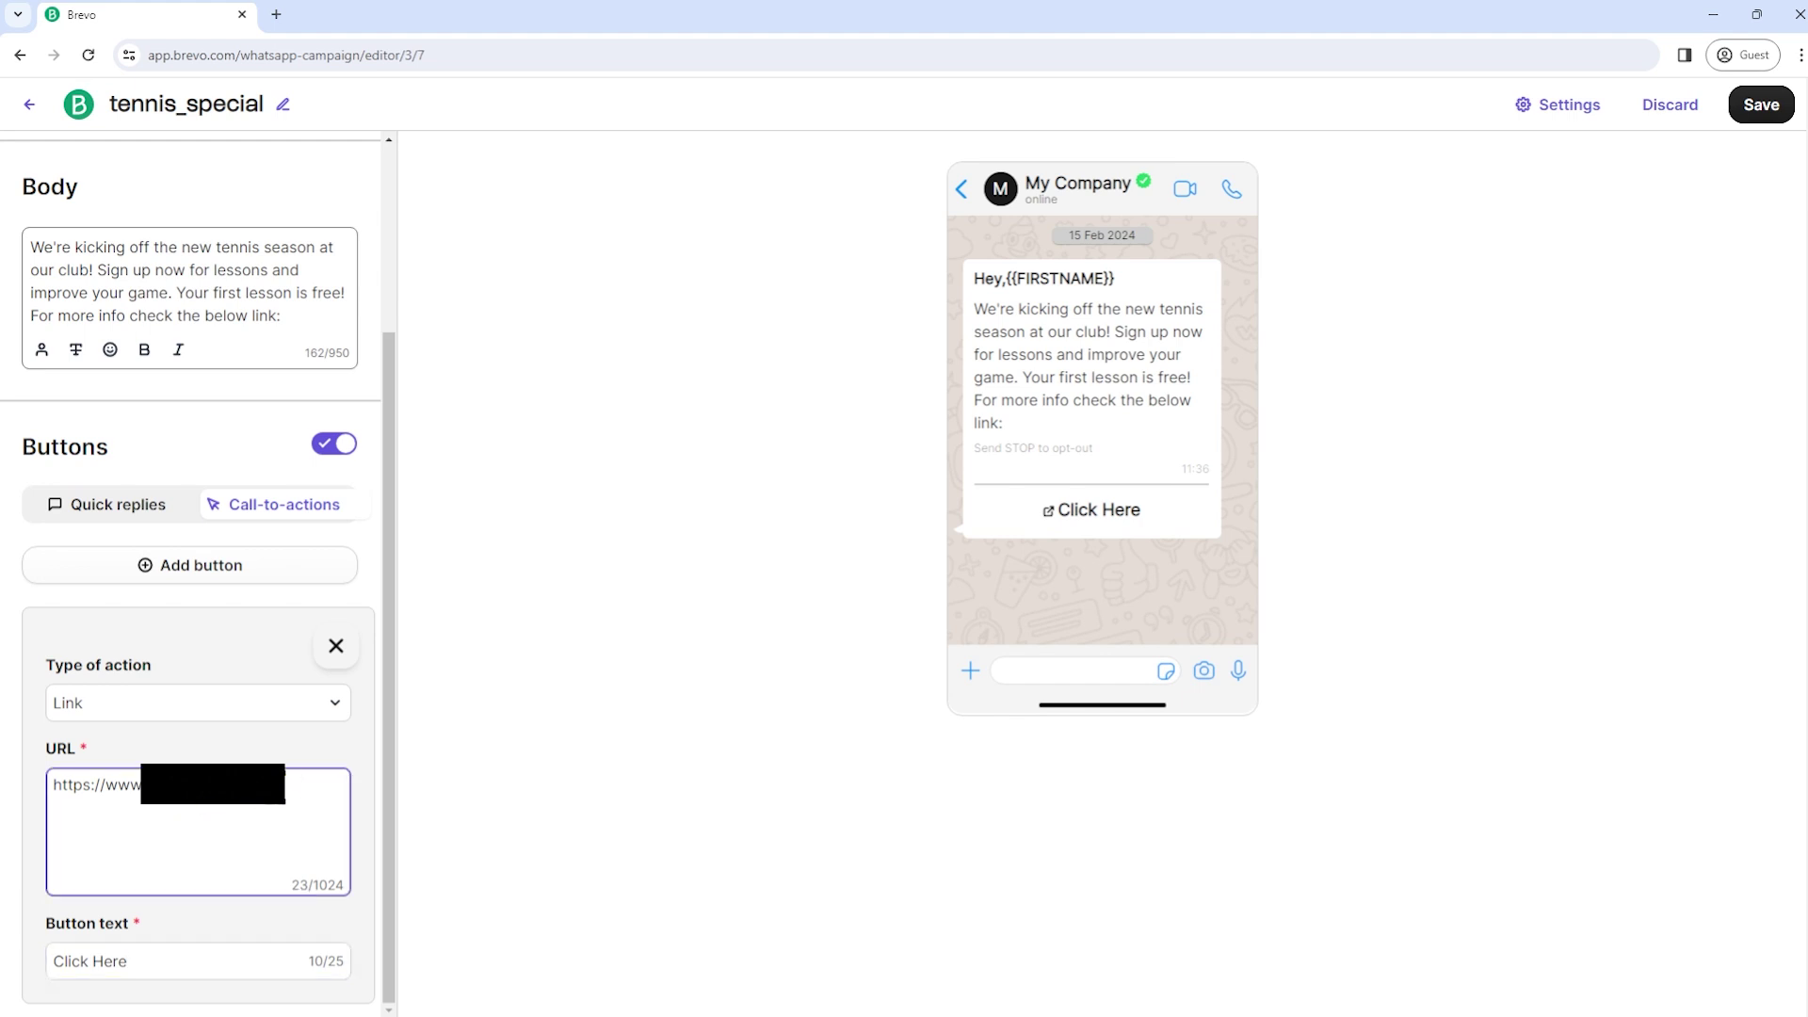
left_click_drag(226, 800, 32, 794)
left_click(178, 823)
left_click(643, 530)
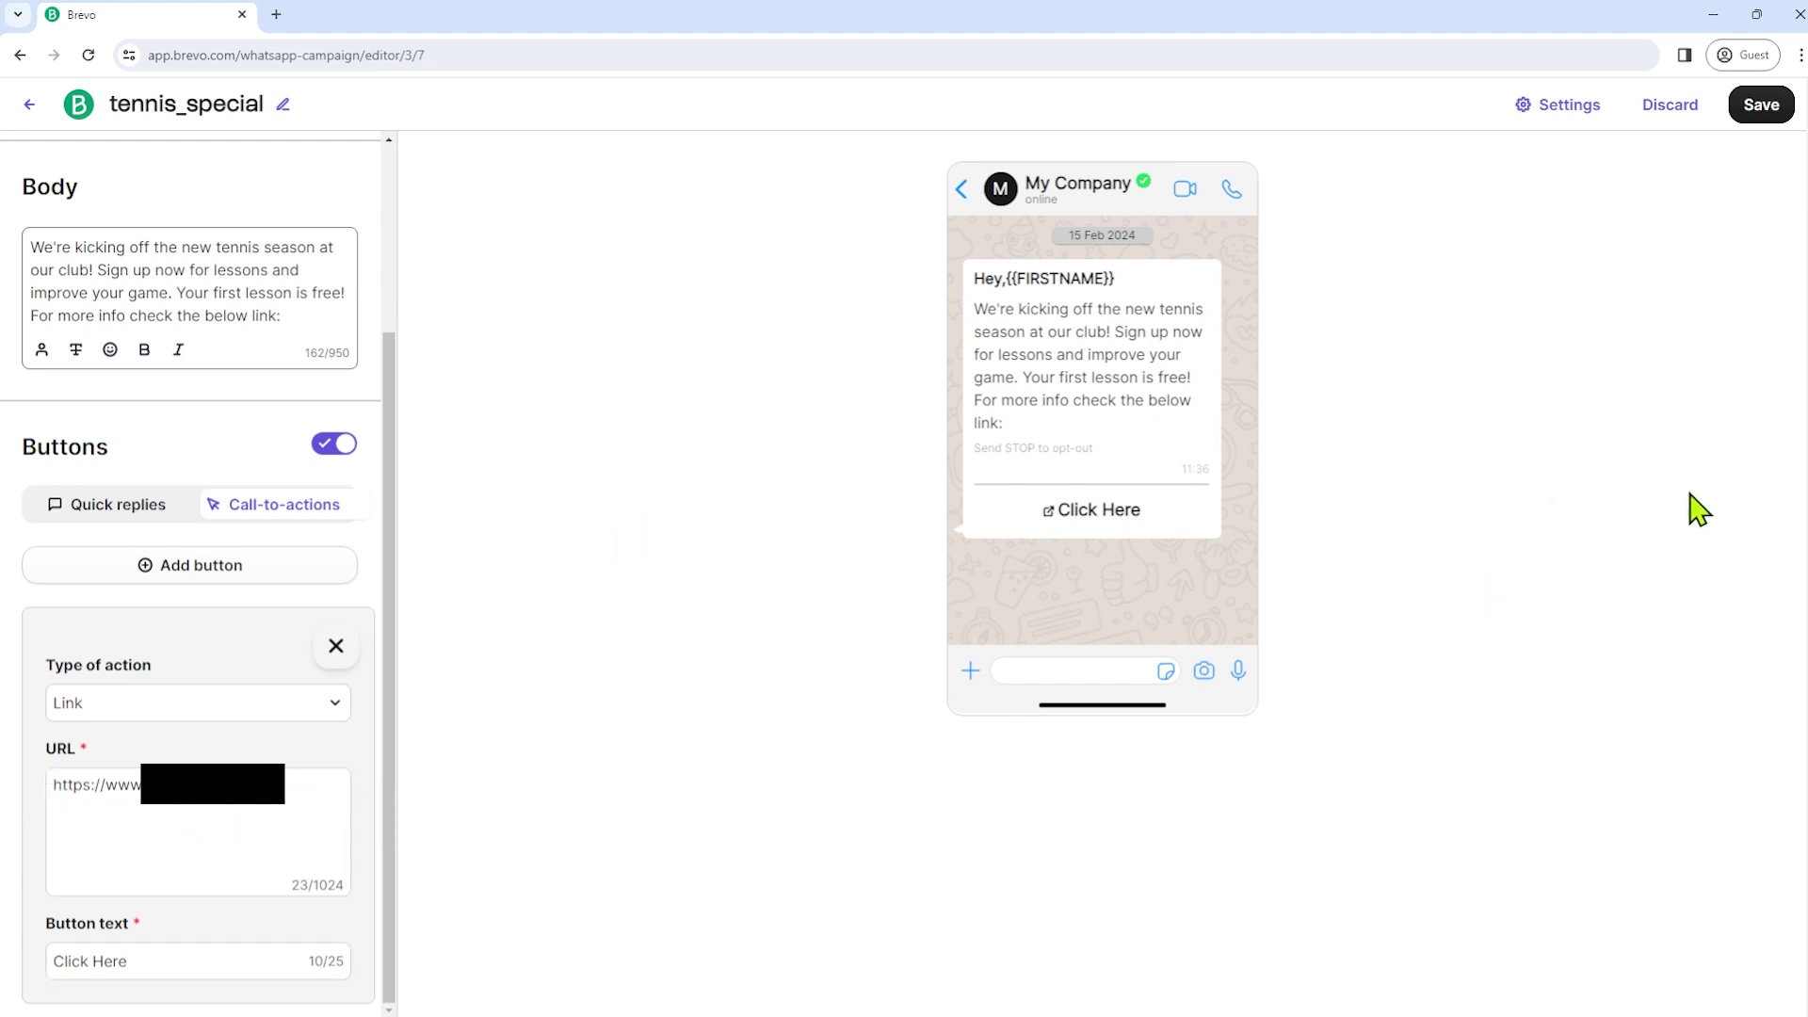
Save the tennis_special template and read the notice about Meta approval.
left_click(1758, 107)
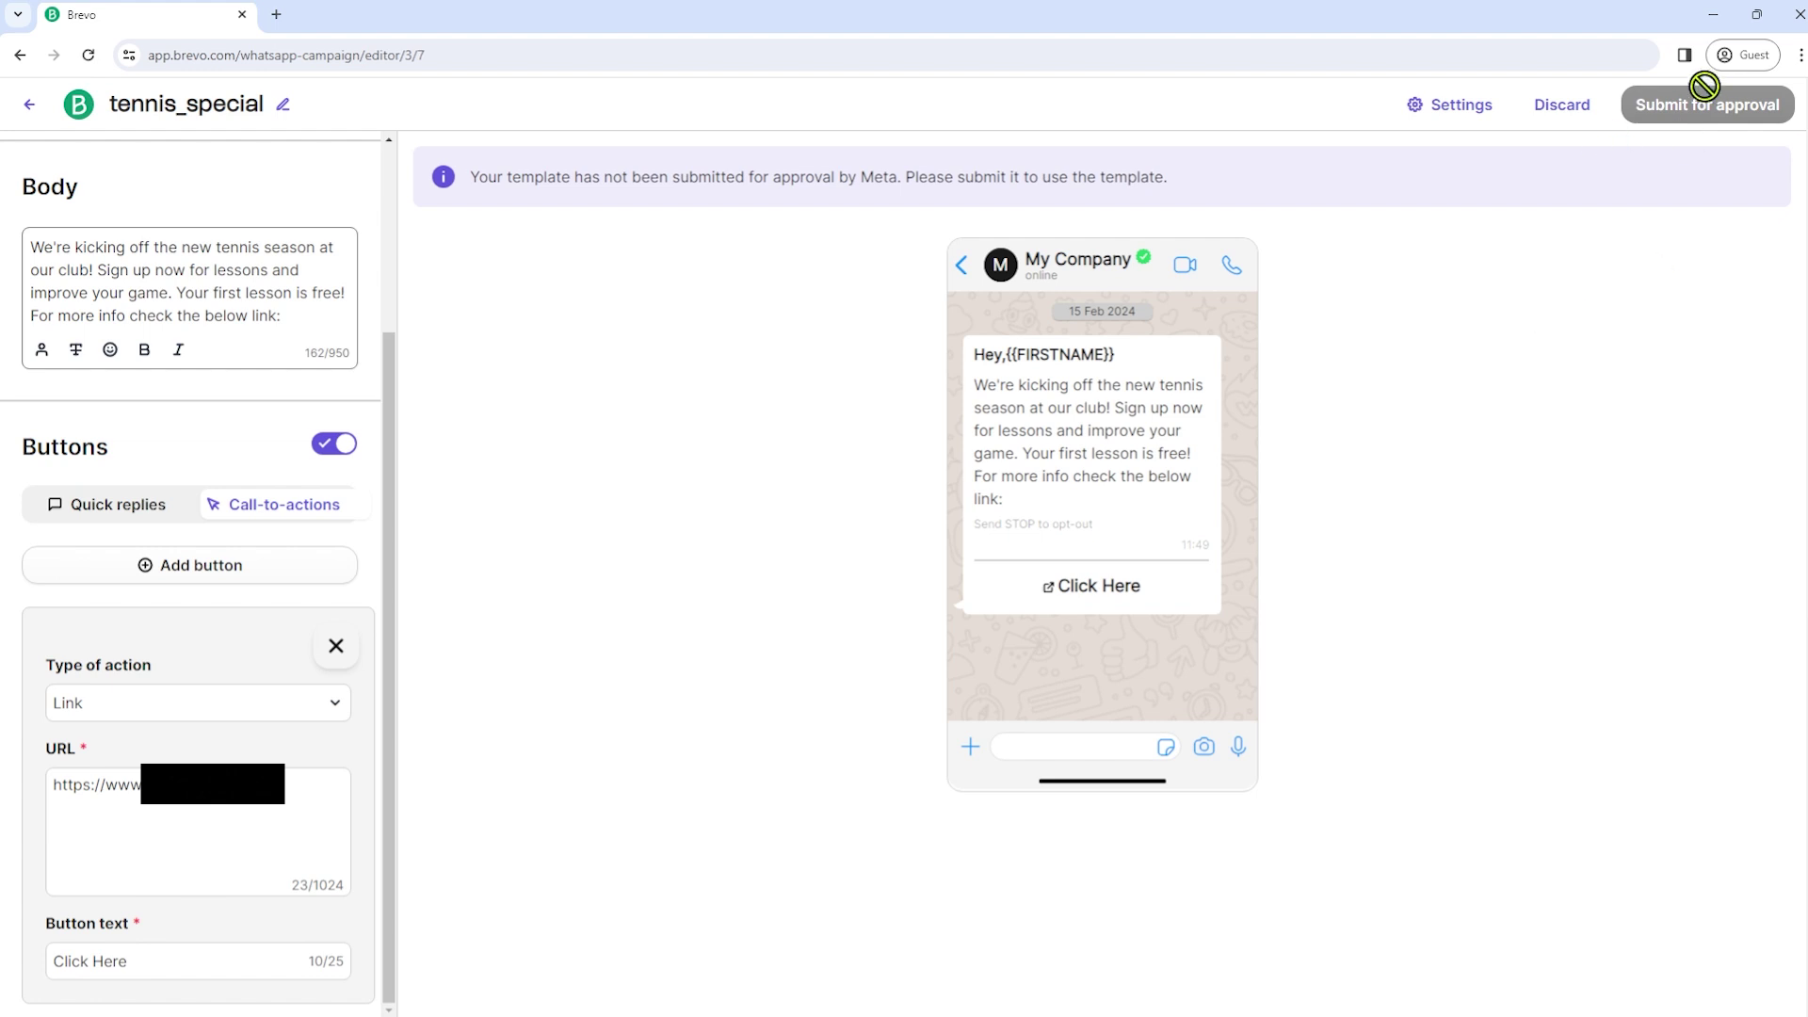
triple_click(577, 176)
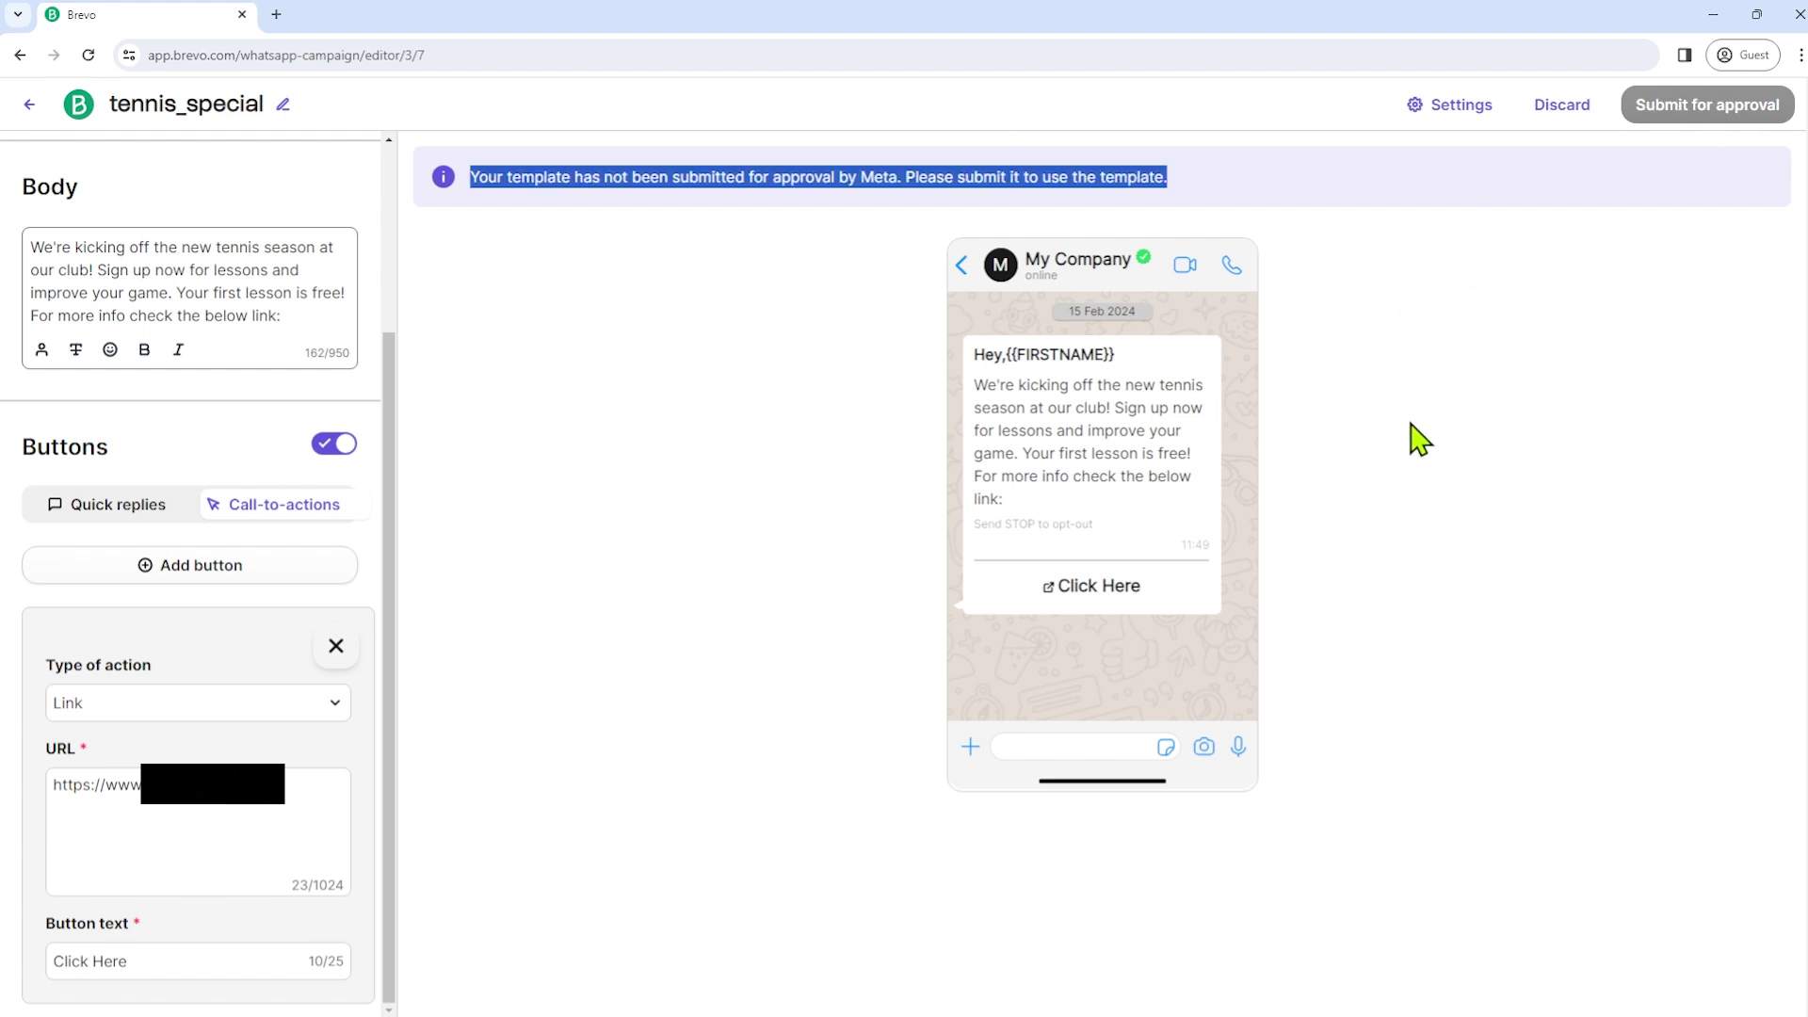